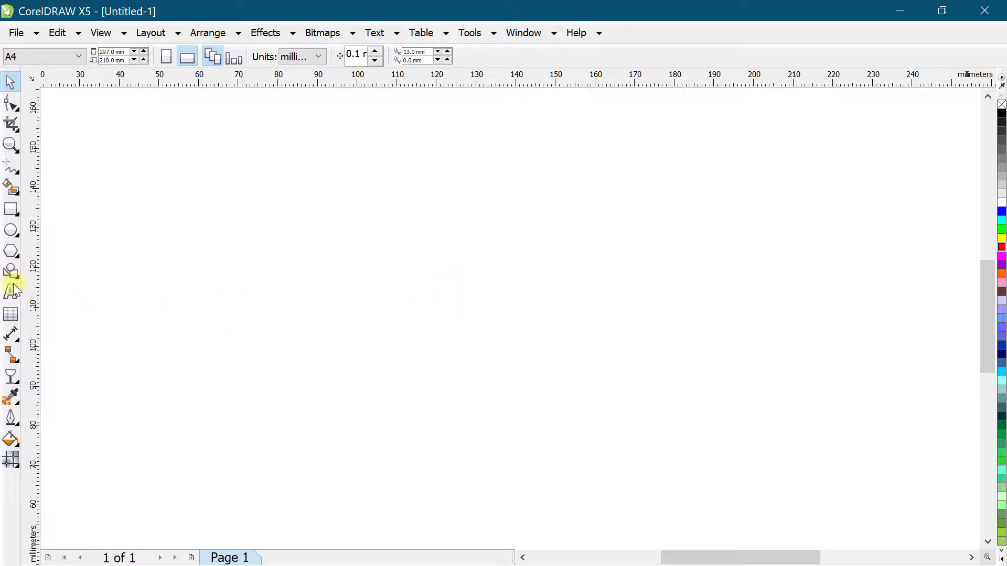
- Draw a square on the page and set its width and height to 100 mm
left_click(11, 209)
left_click_drag(335, 180, 586, 432)
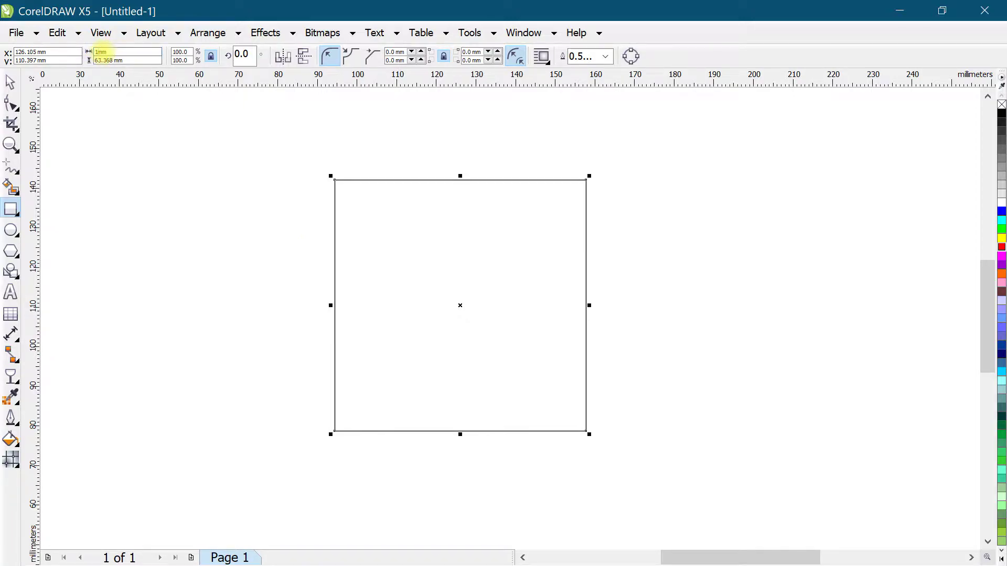
key("Tab")
type("1")
key("Return")
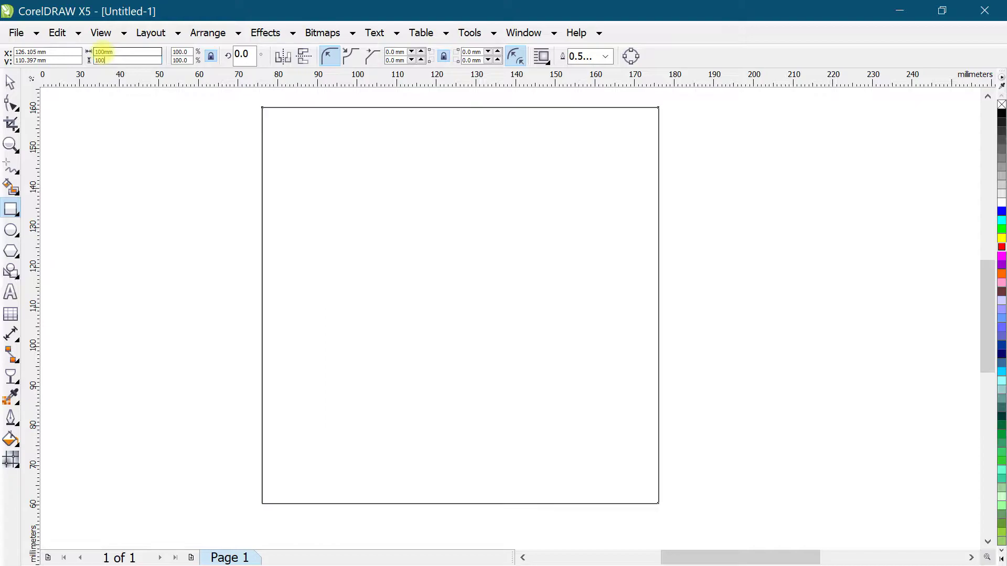
scroll(447, 288, "down", 2)
- Rotate the square 45° about its center so that it stands as a diamond
left_click(11, 83)
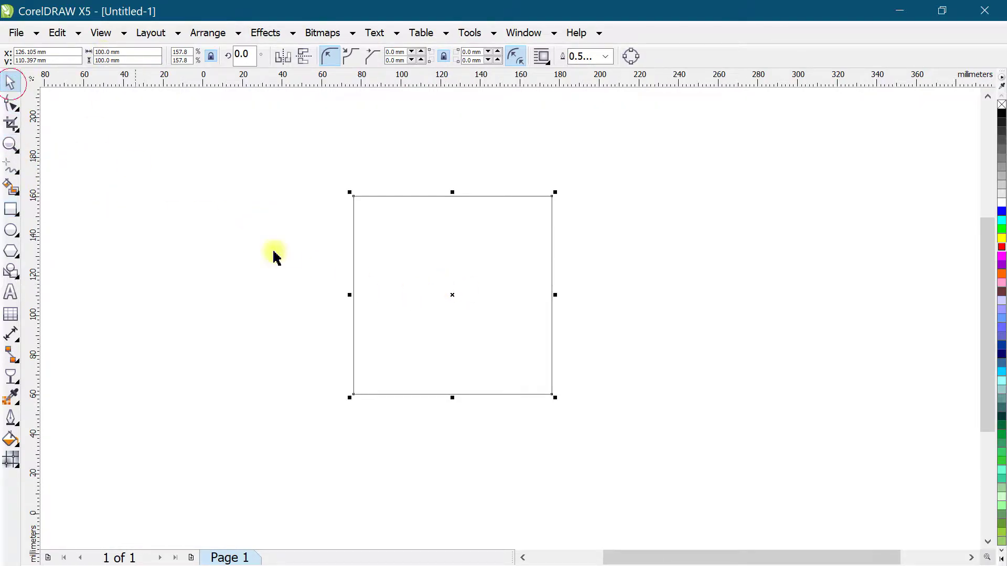
left_click(453, 300)
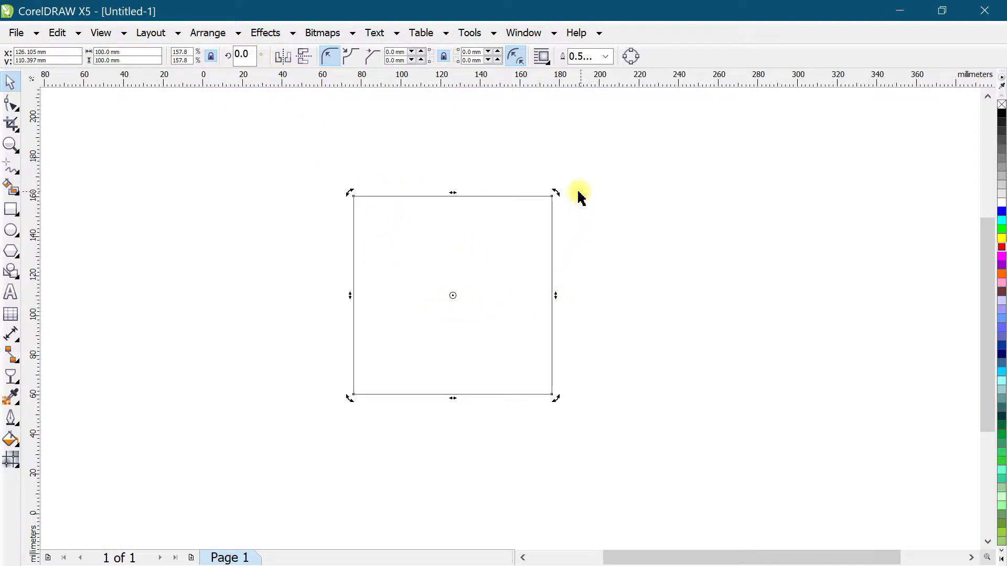
left_click_drag(555, 193, 451, 149)
key("ctrl+z")
left_click(289, 207)
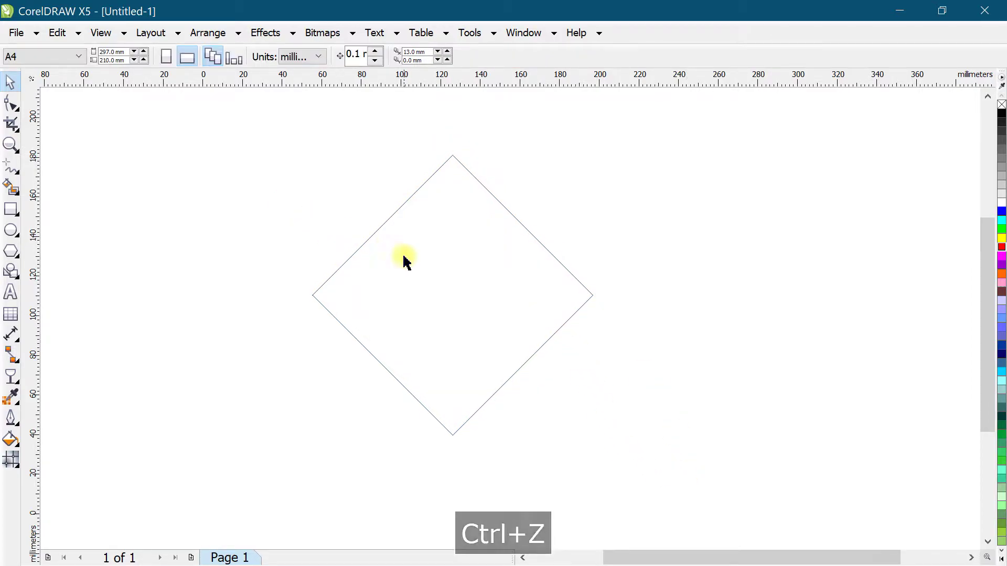
- Duplicate the diamond about 22 mm horizontally to its right, and rotate a copy of both diamonds by 90° about their shared center
left_click(426, 258)
left_click_drag(423, 252, 464, 256)
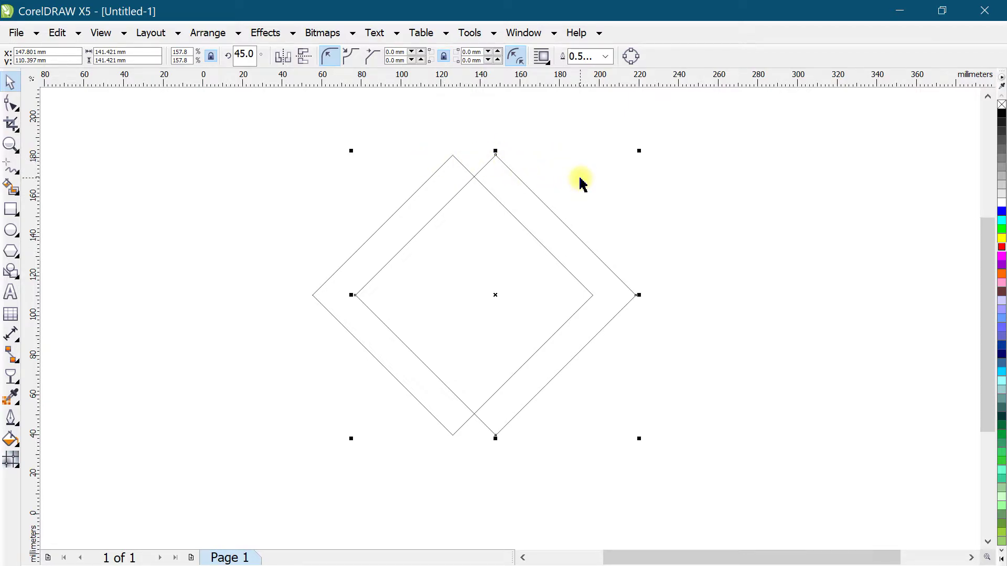
left_click_drag(243, 117, 718, 489)
left_click(477, 298)
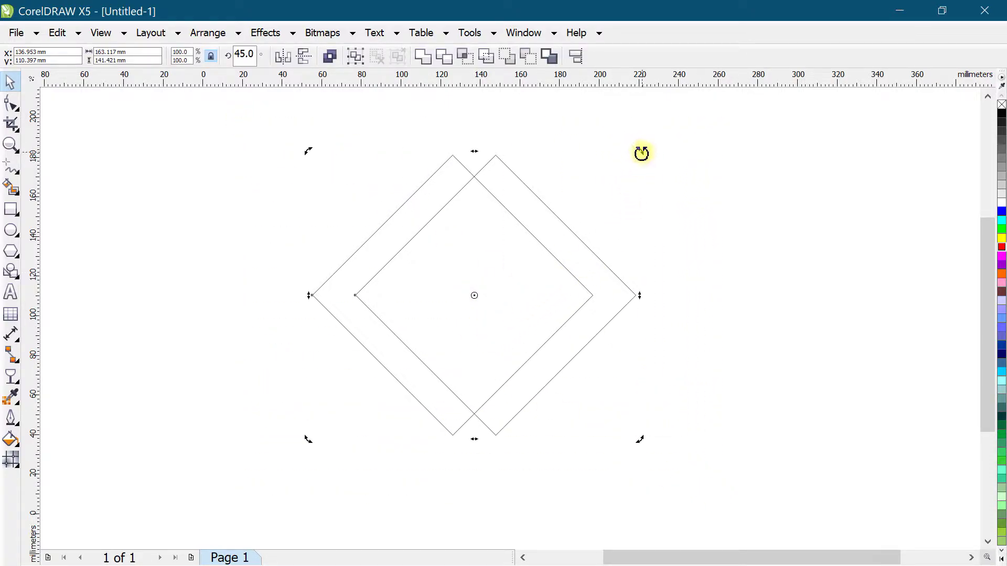
left_click_drag(642, 153, 364, 180)
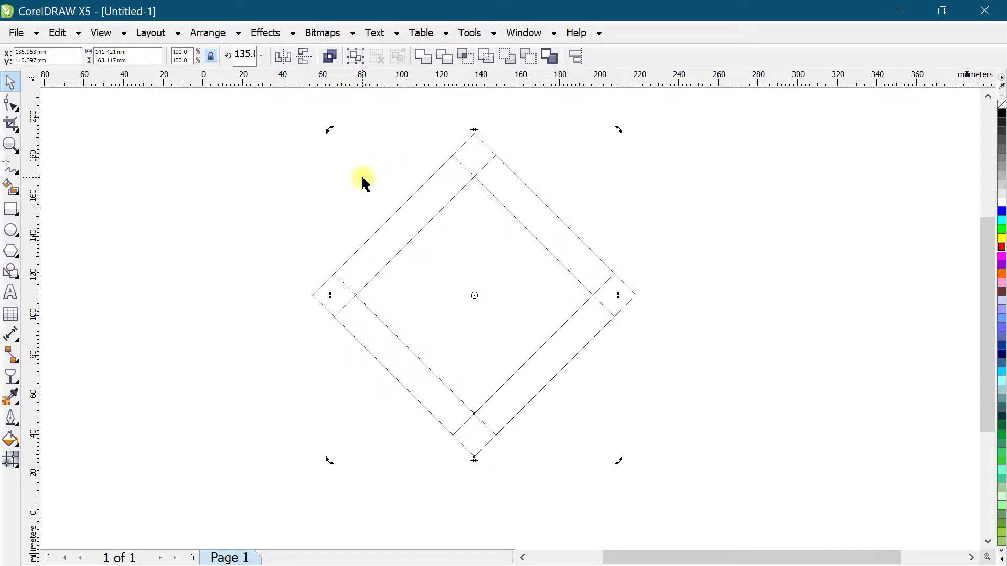
left_click(303, 360)
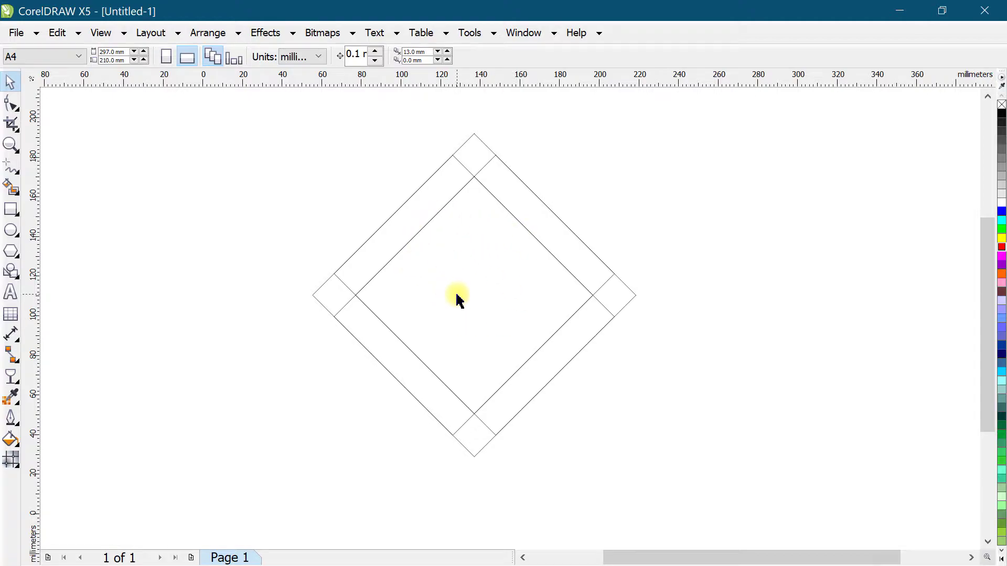
- Smart-fill the inner diamond area with orange and scale the filled shape around its center to about 23 mm wide
left_click(10, 187)
left_click(456, 254)
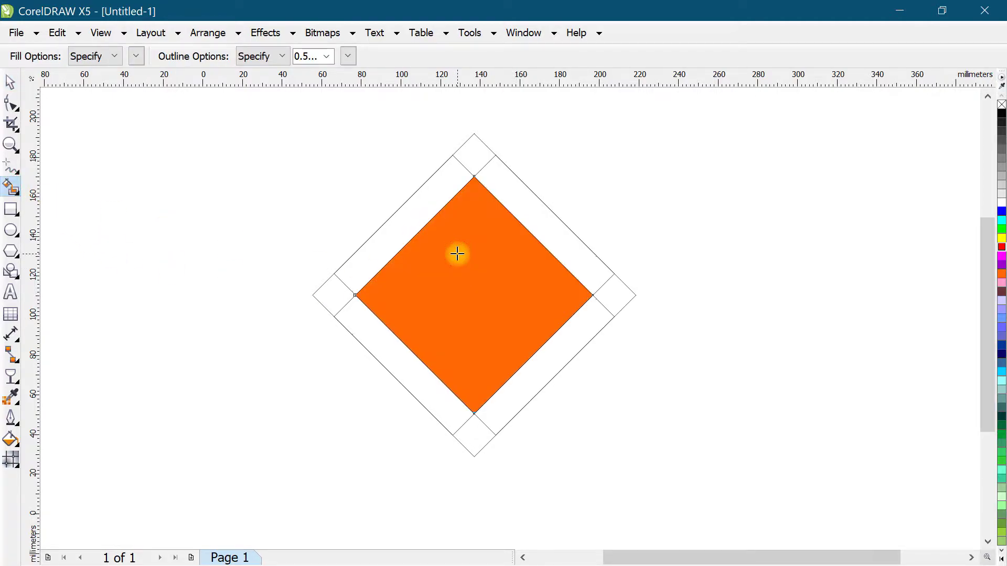
left_click(10, 81)
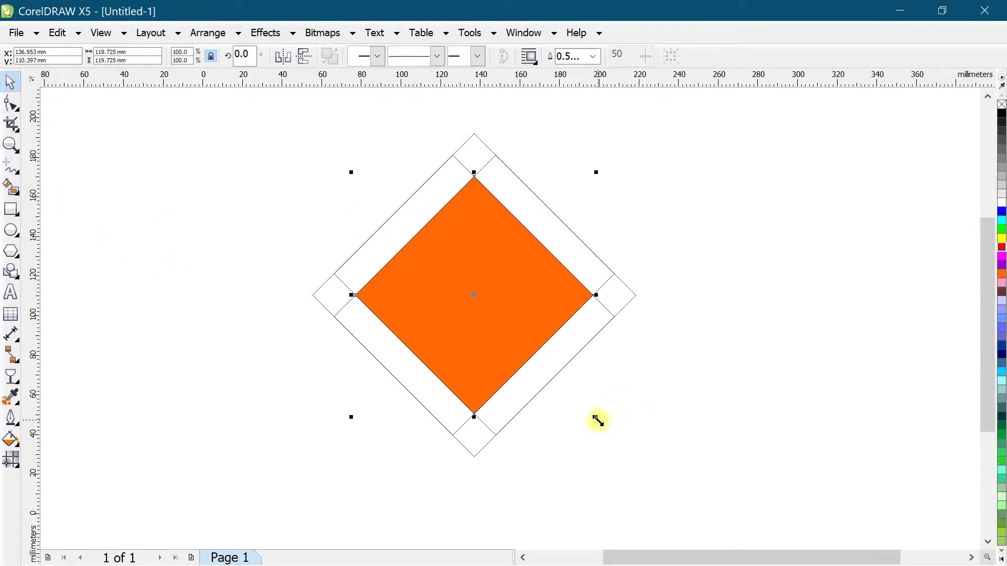
left_click_drag(596, 419, 502, 402)
left_click(643, 234)
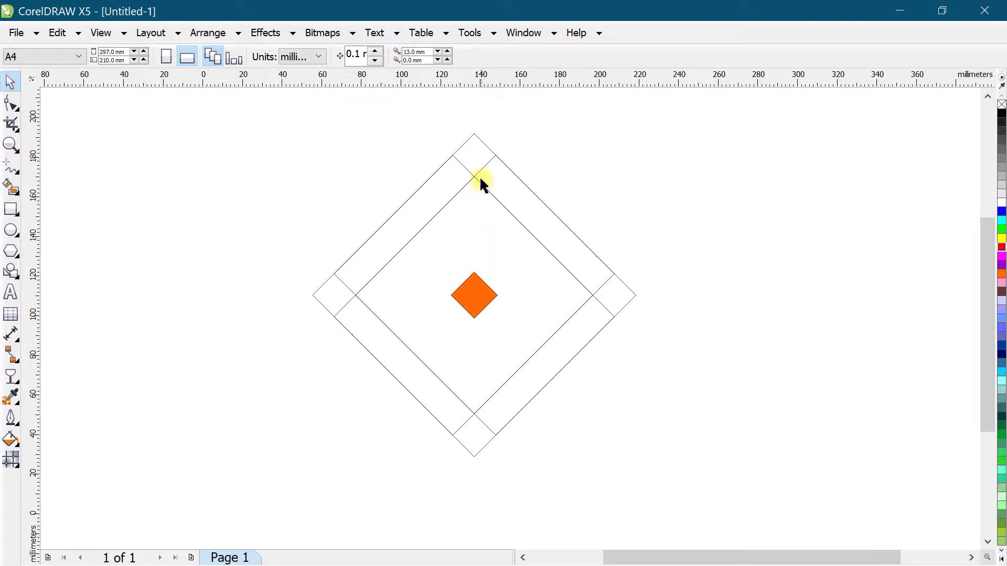
- Draw a horizontal line about 22 mm long between the side corners of the small square at the frame's top corner
scroll(479, 141, "up", 3)
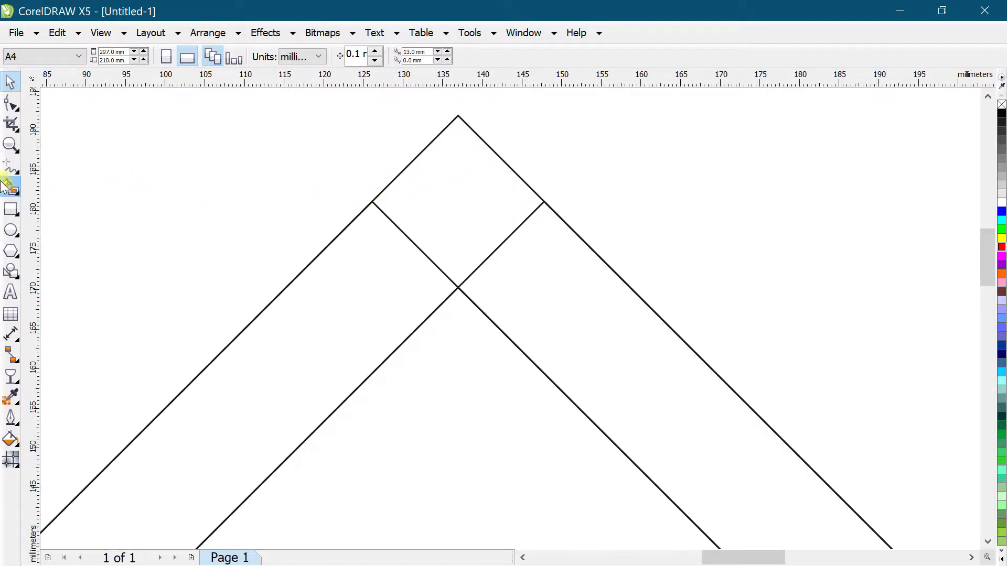
left_click(11, 169)
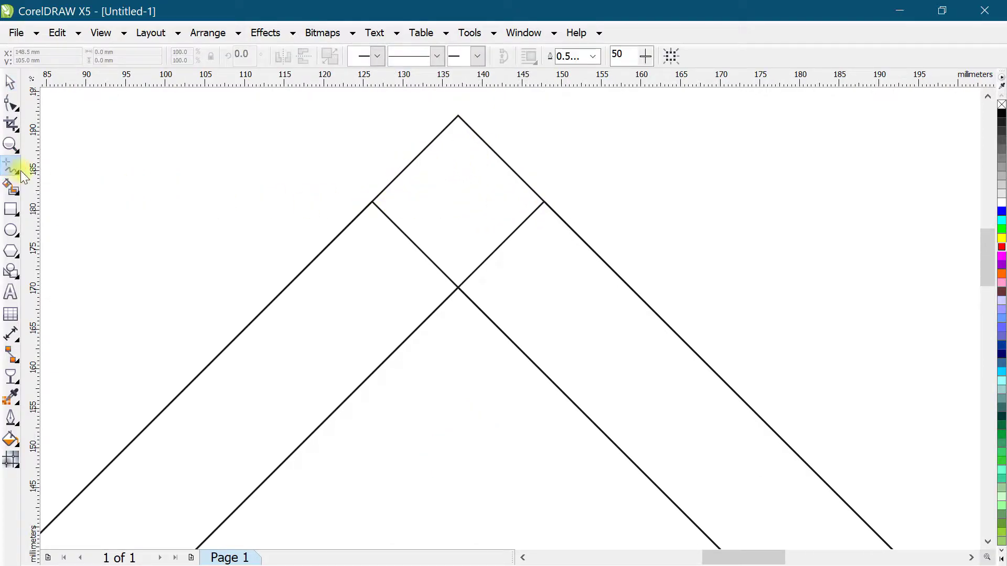
left_click(372, 202)
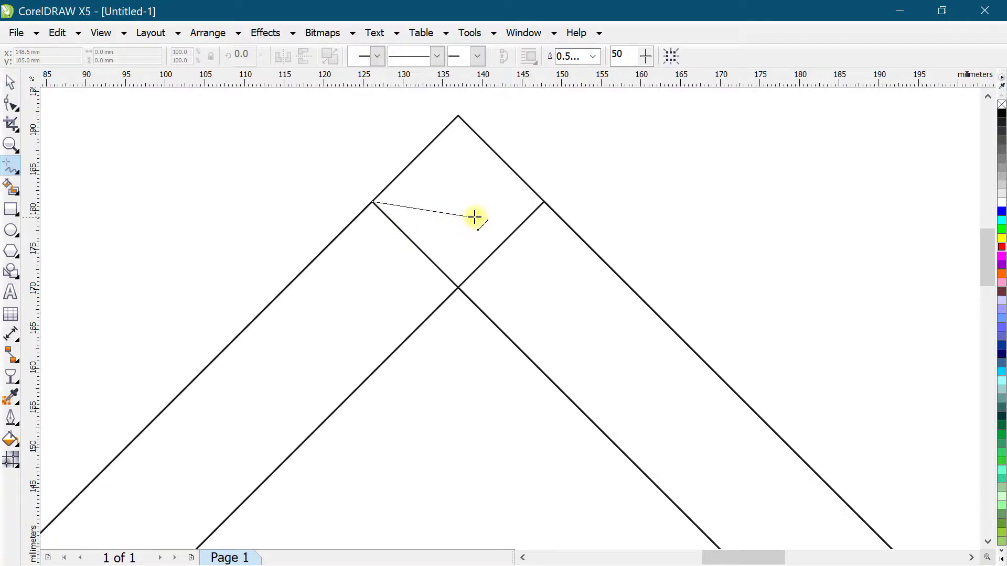
left_click(543, 202)
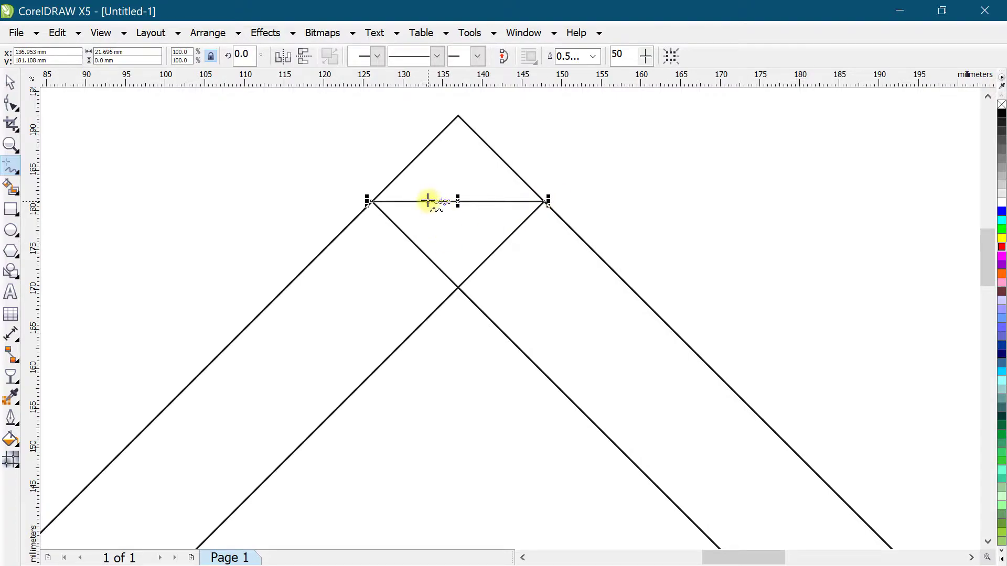
- Set the outline width of all objects to 1 pt
scroll(430, 198, "down", 3)
left_click(11, 82)
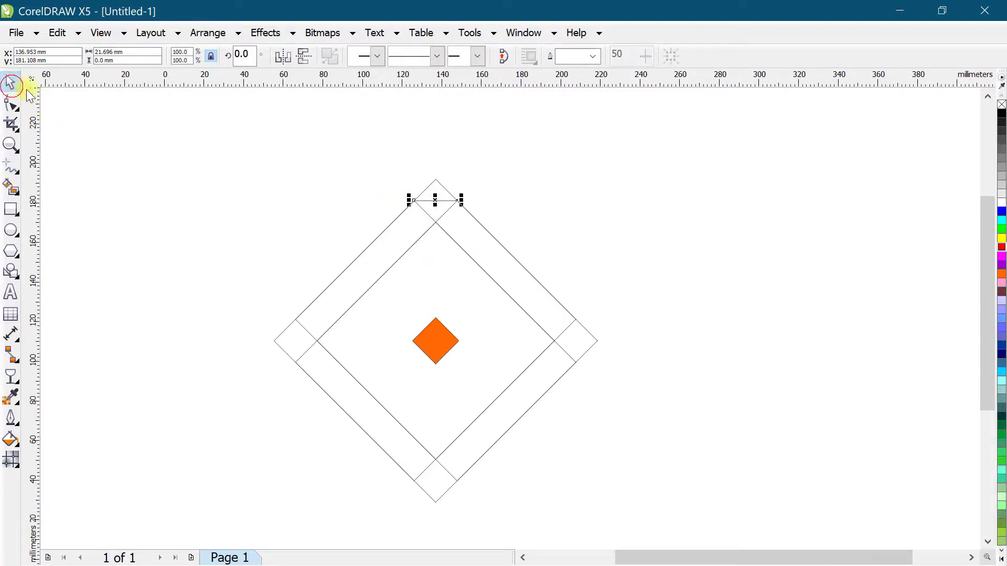
left_click(317, 202)
left_click_drag(250, 173, 650, 517)
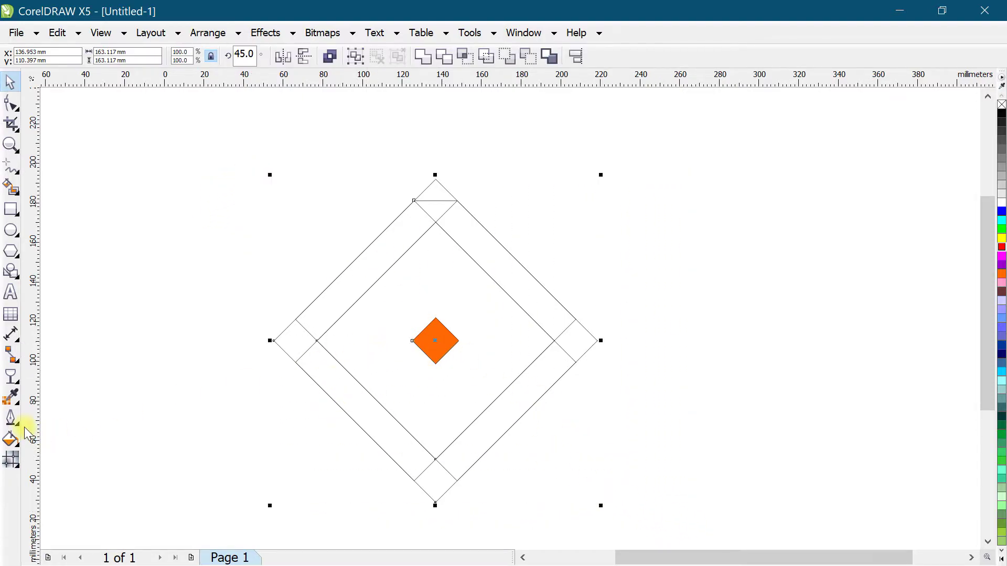
left_click(6, 419)
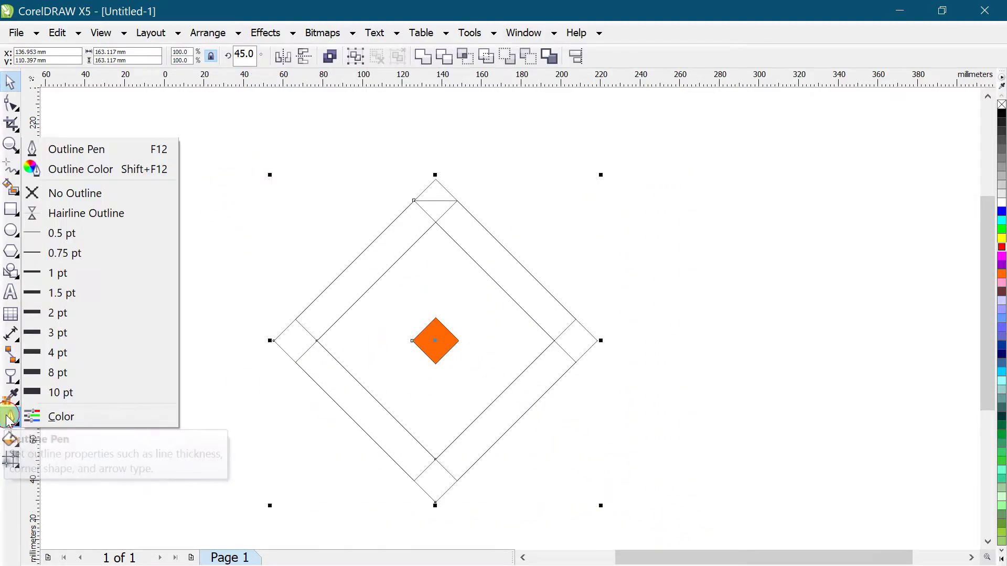
left_click(72, 277)
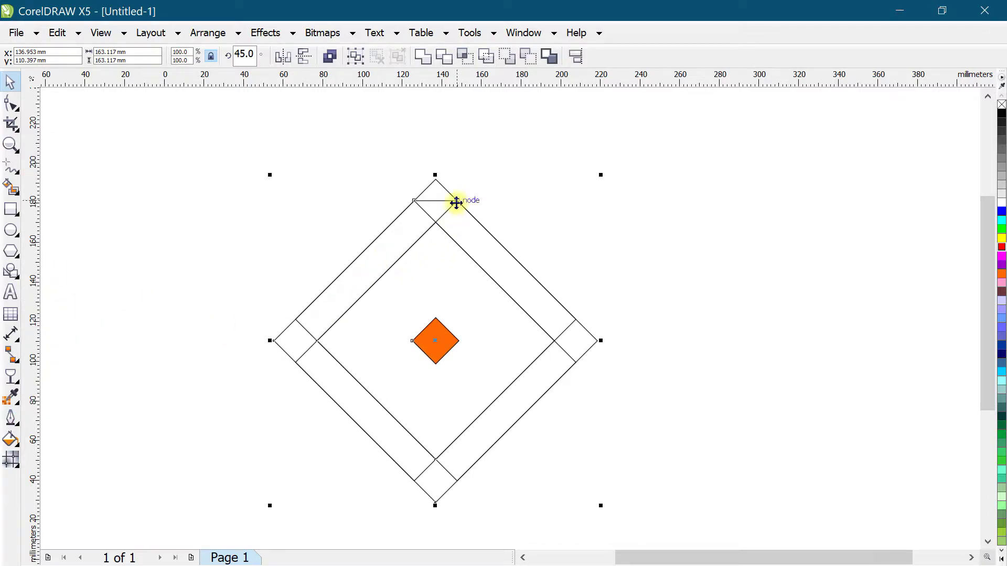
scroll(455, 203, "up", 2)
scroll(424, 233, "down", 2)
left_click(414, 226)
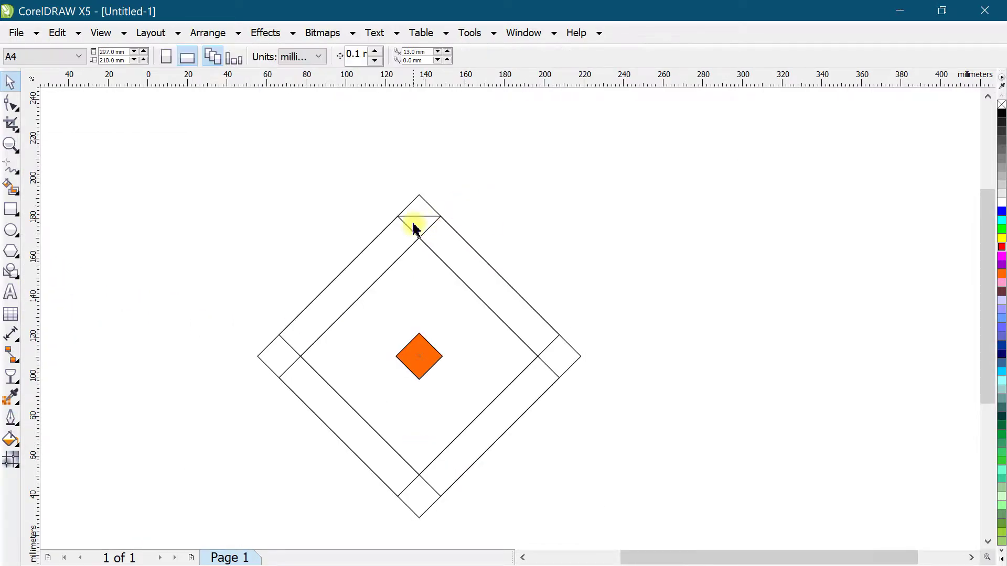
scroll(412, 229, "up", 2)
left_click(417, 211)
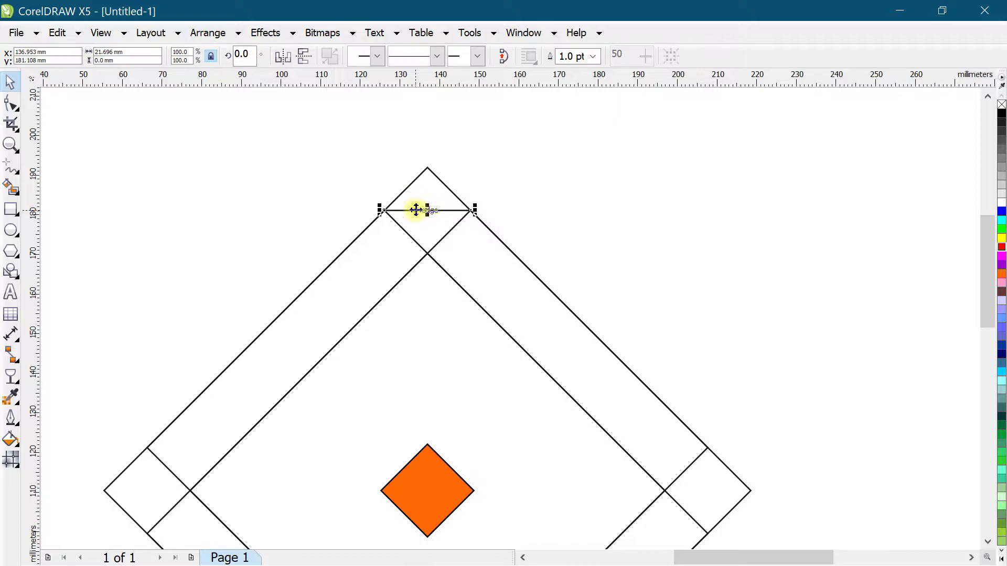
left_click(424, 212)
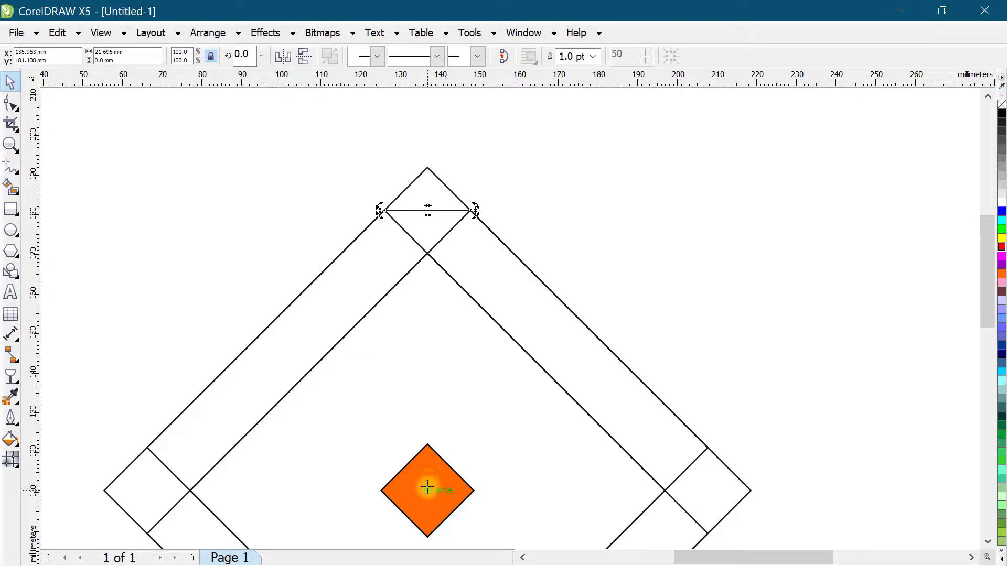
key("ctrl+z")
- Fill the small central diamond with yellow and move the rotation center of the top horizontal line to the diamond's center
left_click(443, 475)
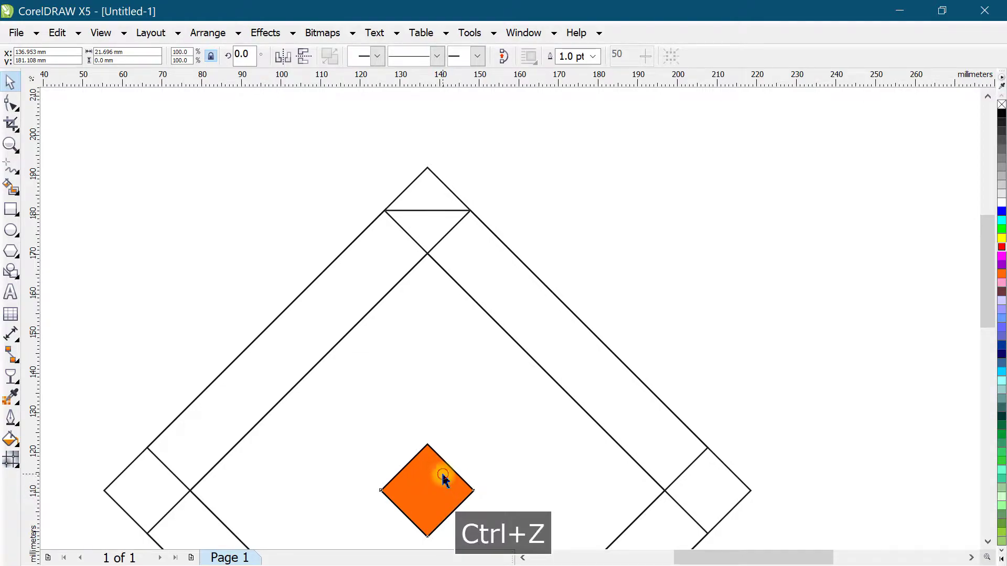
left_click(1000, 237)
left_click(434, 210)
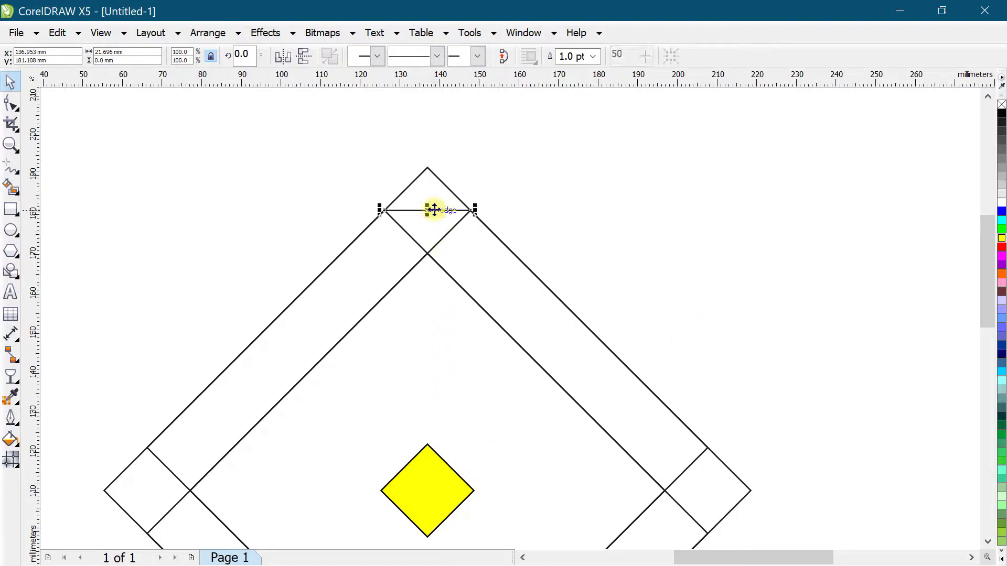
left_click(428, 211)
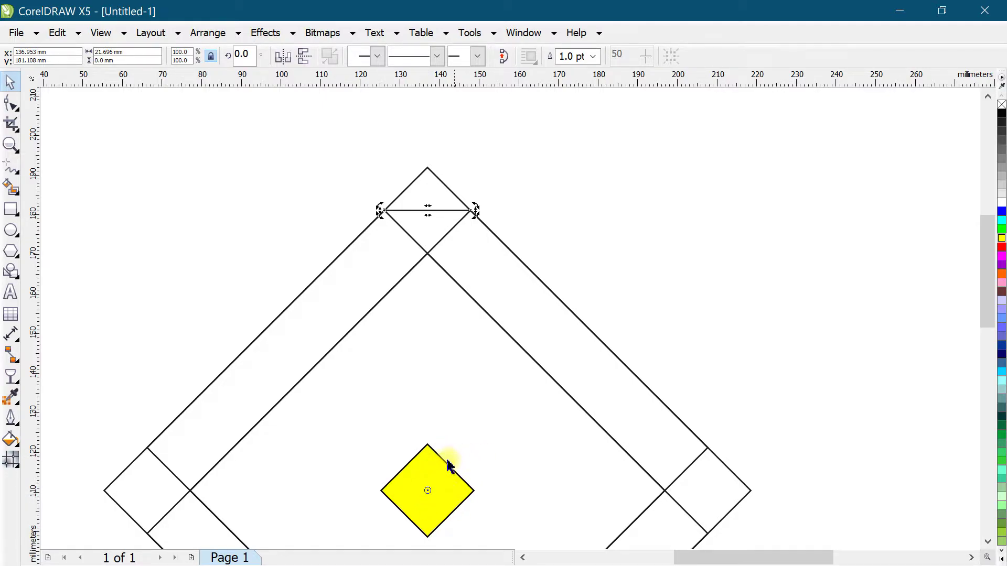
- Check whether snapping to objects is enabled
left_click(102, 33)
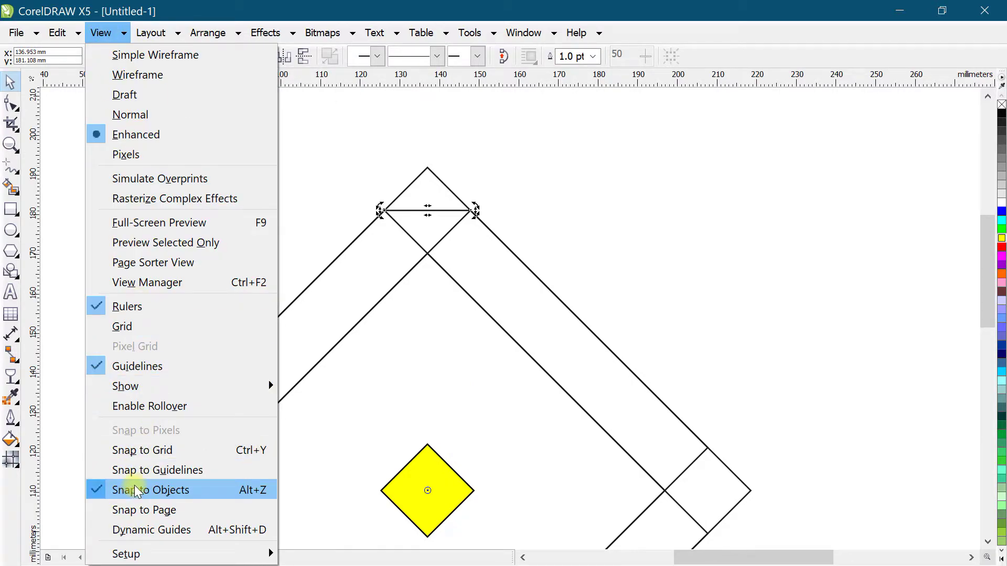
scroll(485, 303, "down", 2)
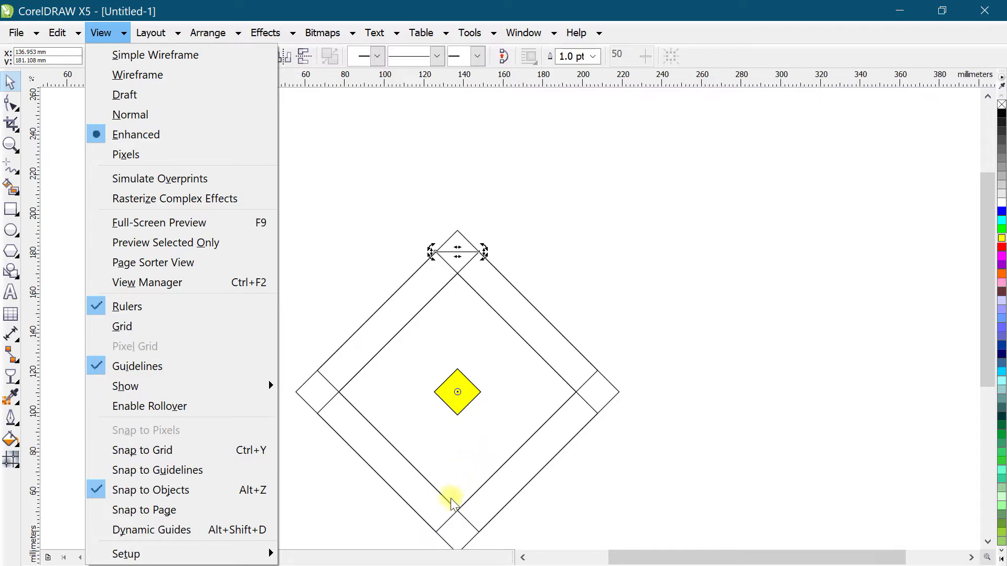
scroll(459, 499, "up", 2)
scroll(459, 498, "down", 2)
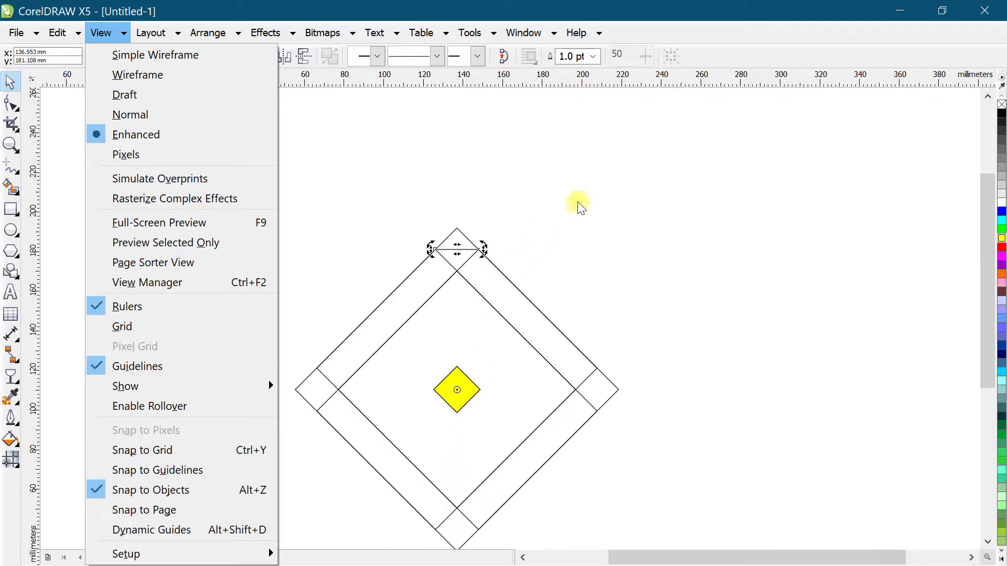
left_click(512, 255)
- Rotate a copy of the line 90° clockwise about the yellow diamond's center and repeat it for the remaining two corner squares
left_click(471, 252)
left_click_drag(483, 249, 637, 415)
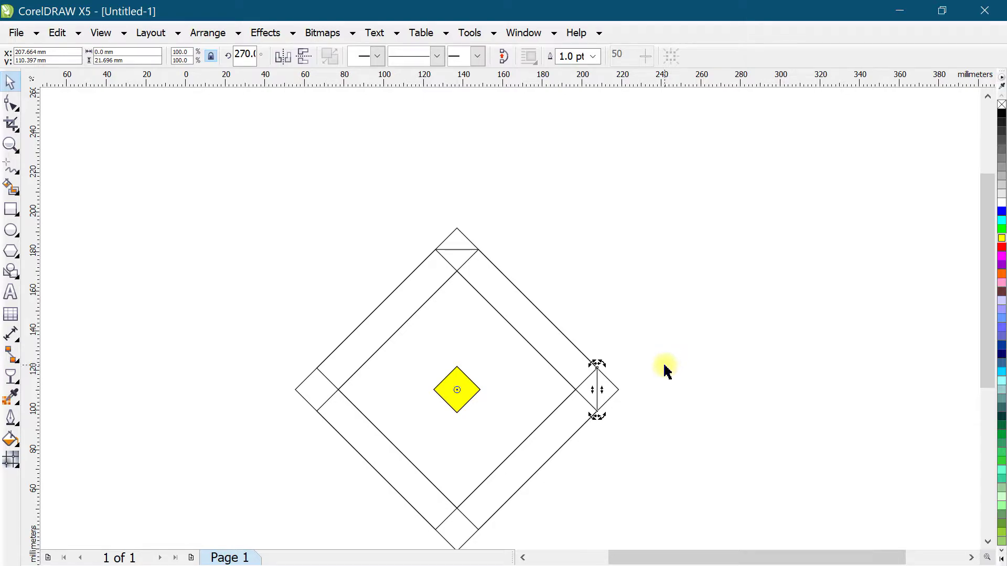
key("ctrl+r")
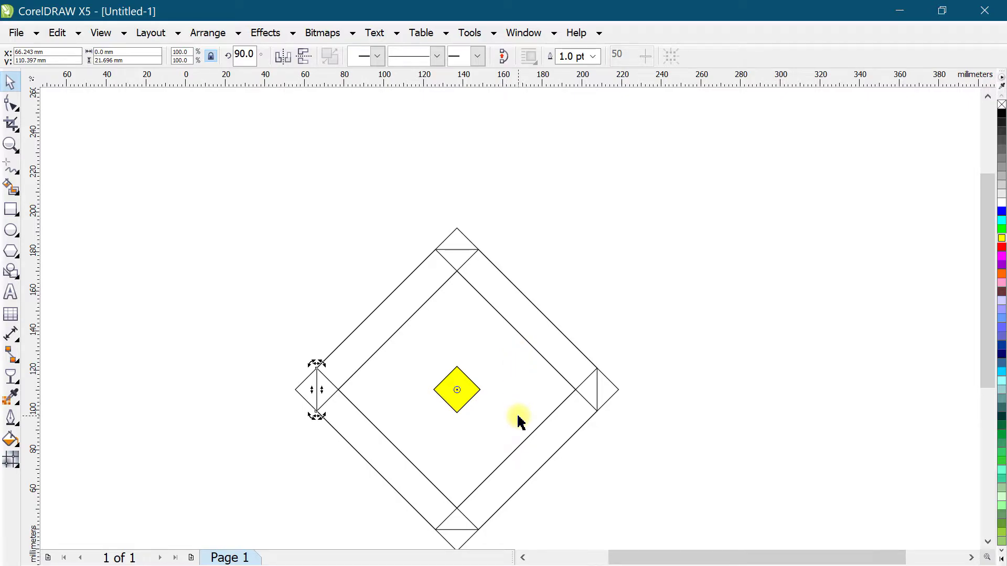
left_click(320, 276)
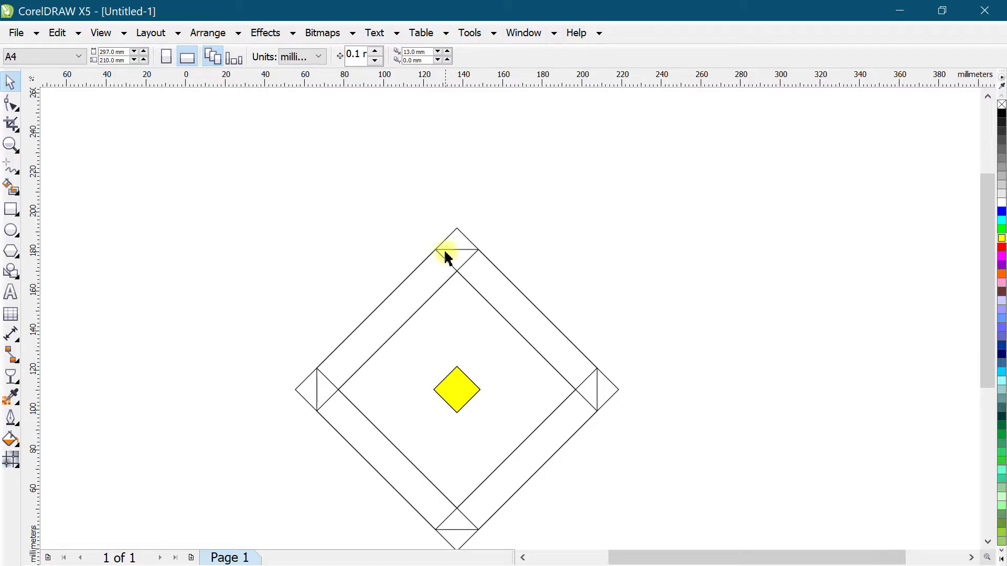
- Move the top line's rotation center to its left end and rotate the line 90° clockwise into a vertical across the upper-left band
scroll(445, 256, "up", 4)
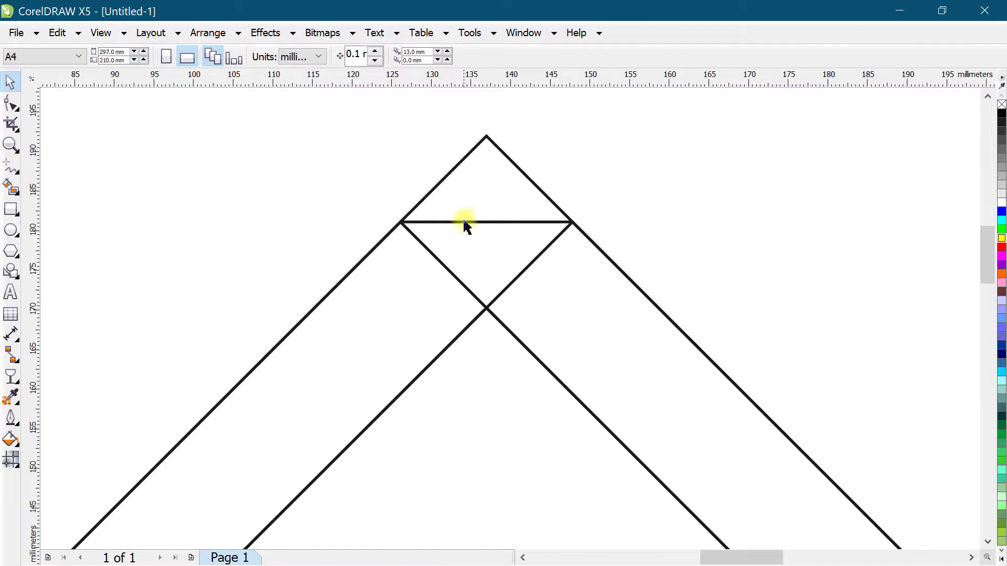
left_click(463, 221)
scroll(465, 223, "down", 2)
left_click(465, 223)
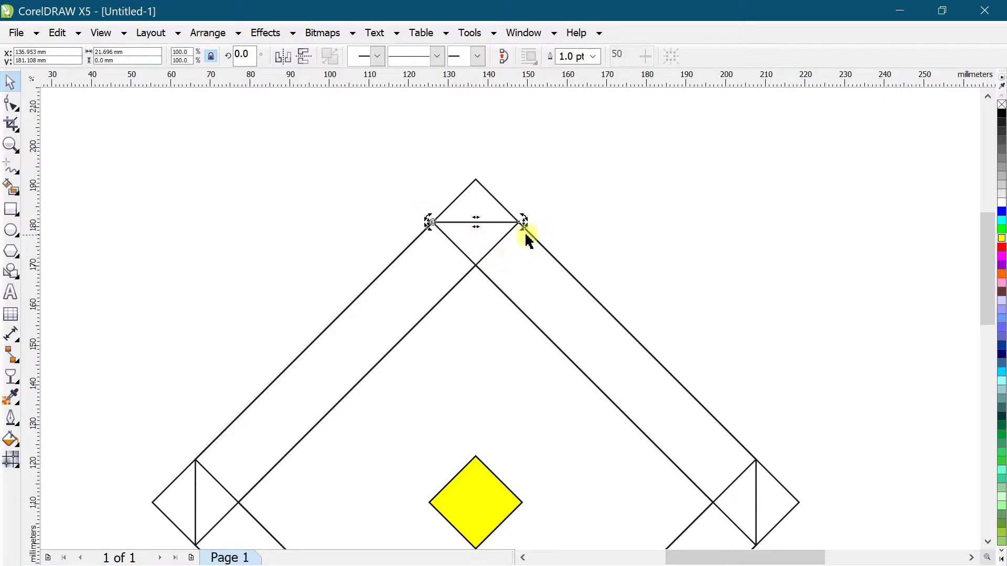
left_click_drag(522, 227, 432, 313)
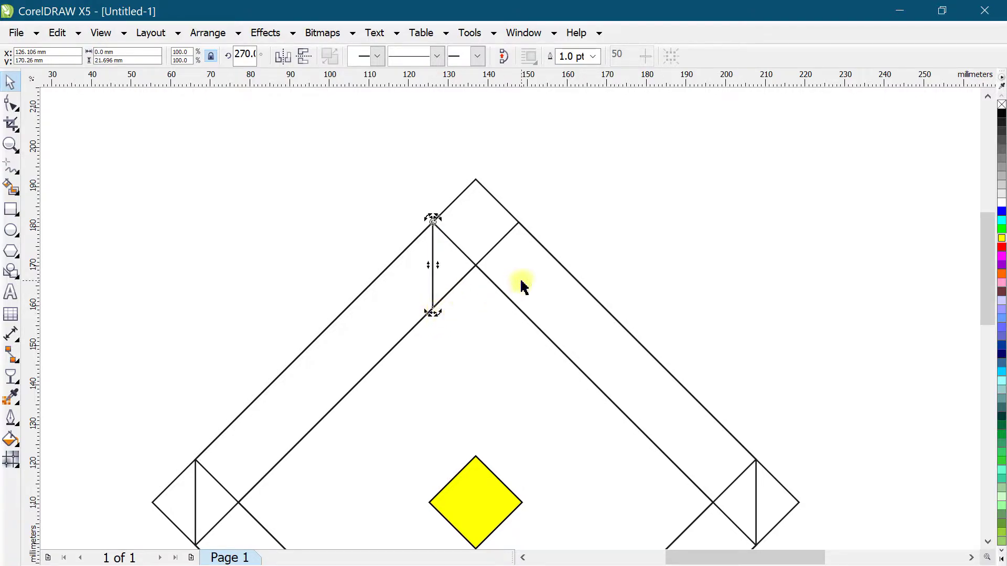
- Undo the top line's rotation and instead rotate a copy of it 90° clockwise about its left end, keeping the original horizontal
key("ctrl+z")
left_click_drag(521, 219, 432, 315)
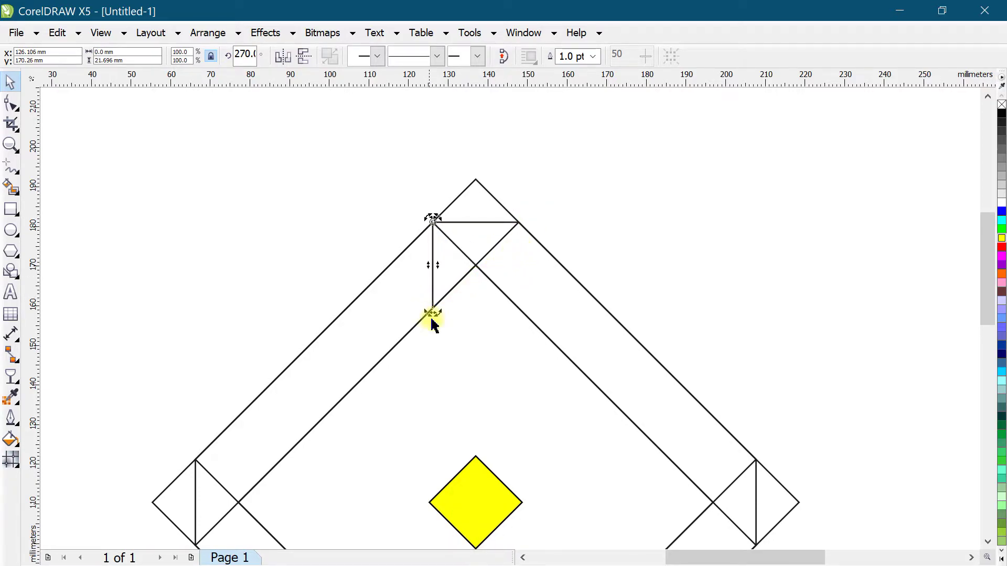
scroll(427, 281, "up", 2)
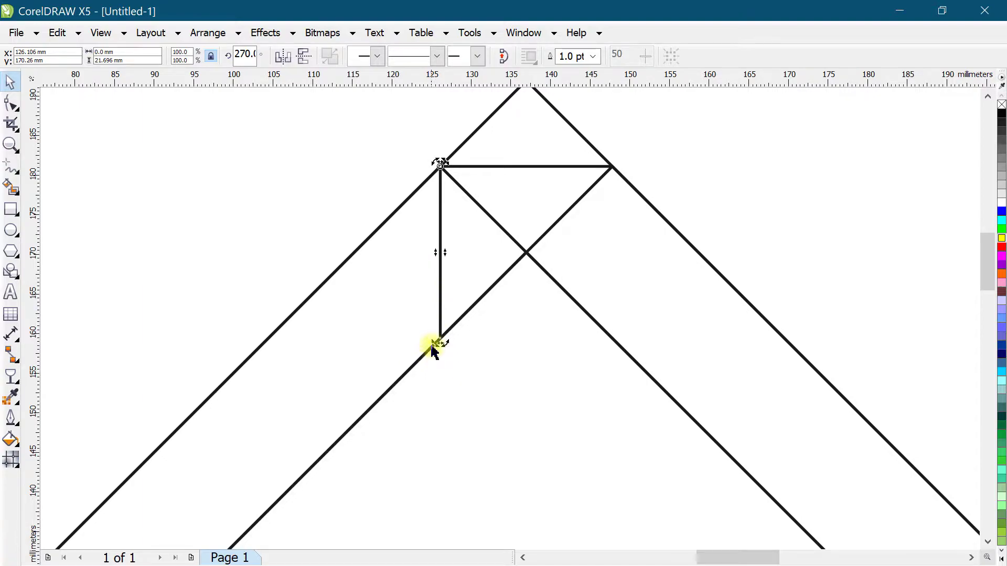
scroll(419, 336, "down", 2)
scroll(416, 354, "up", 4)
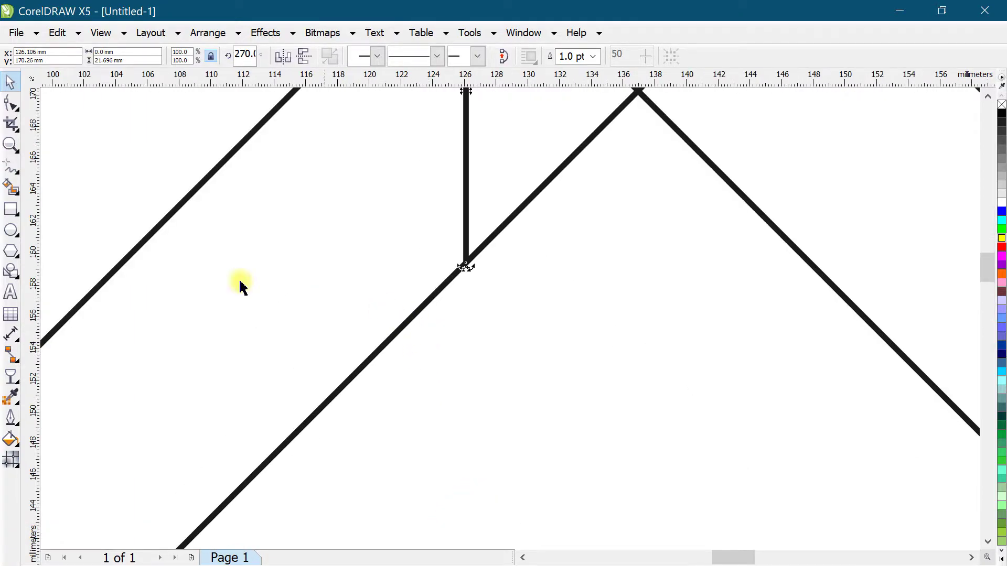
- Draw a diagonal line spanning about 59.9 × 59.9 mm from the new vertical's lower end to the lower-right band's inner edge
left_click(11, 167)
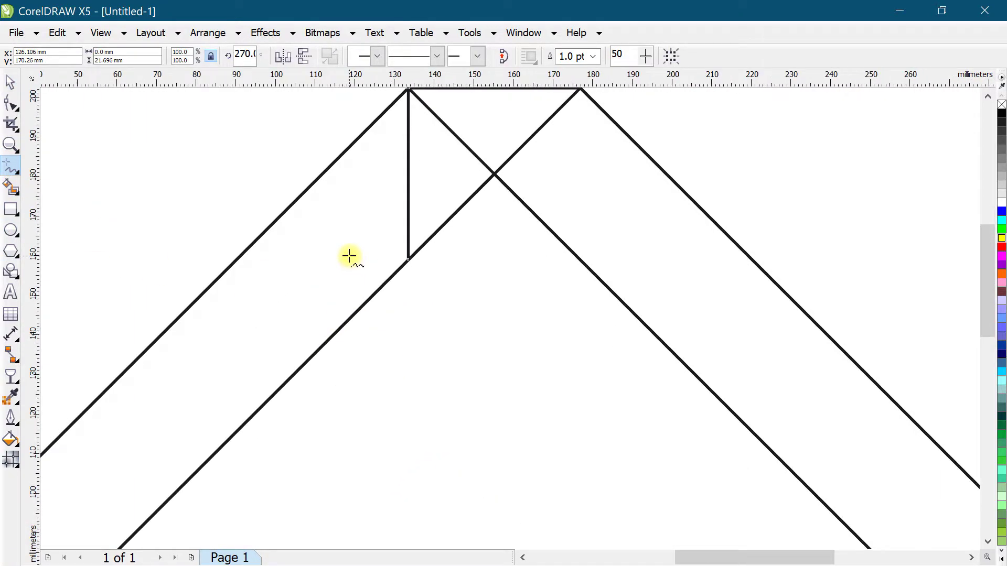
scroll(350, 254, "down", 4)
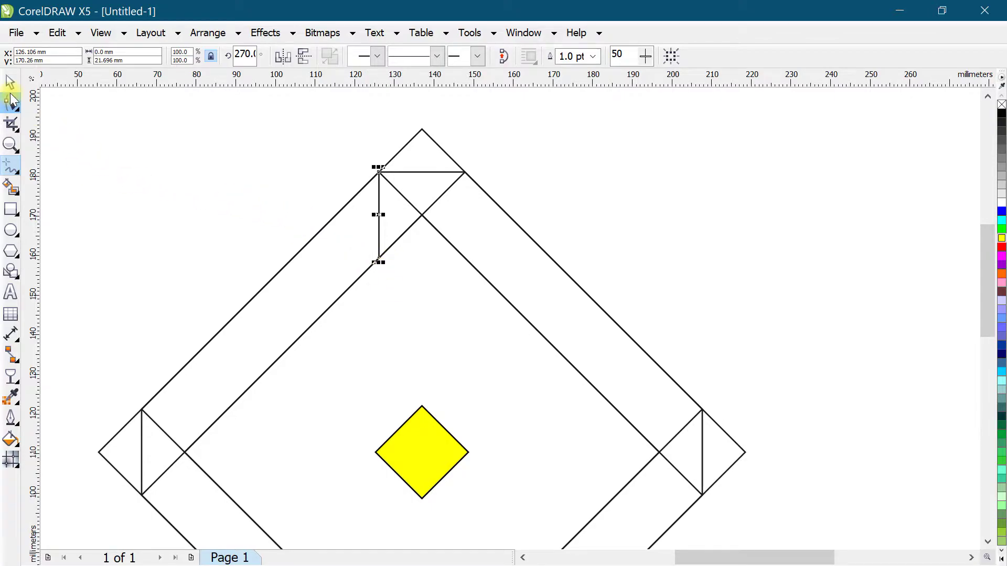
left_click(11, 82)
left_click(370, 196)
left_click(296, 282)
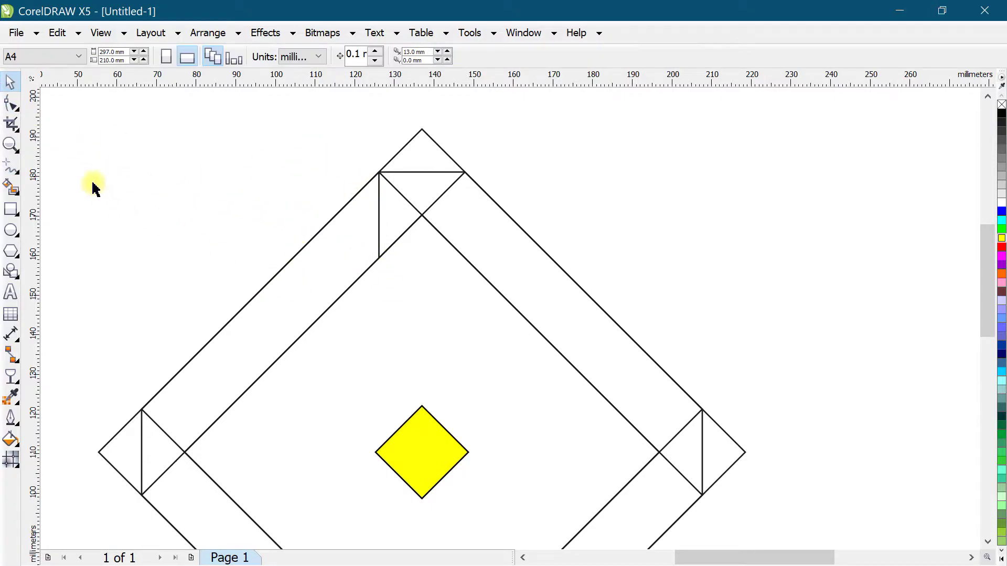
left_click(10, 167)
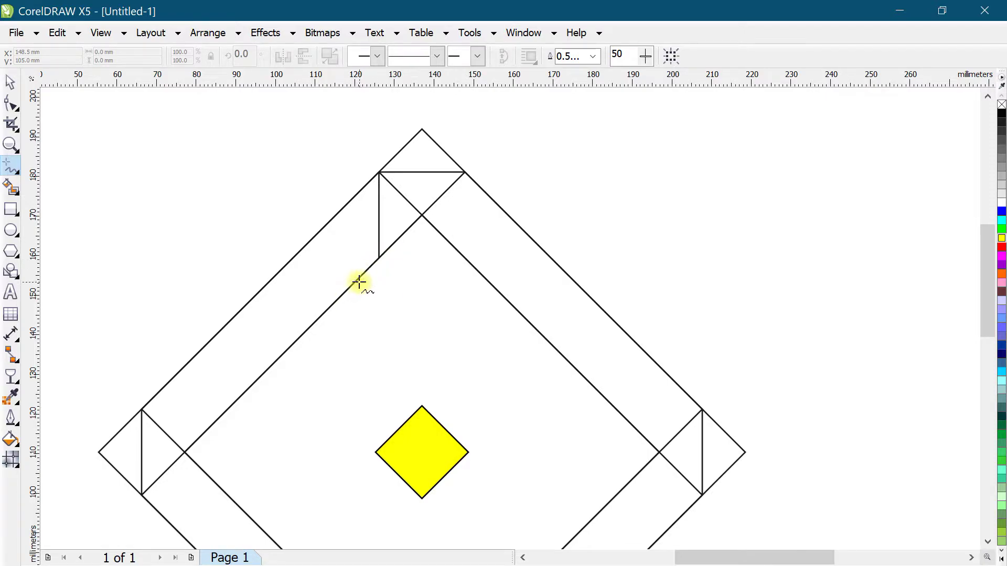
left_click(380, 257)
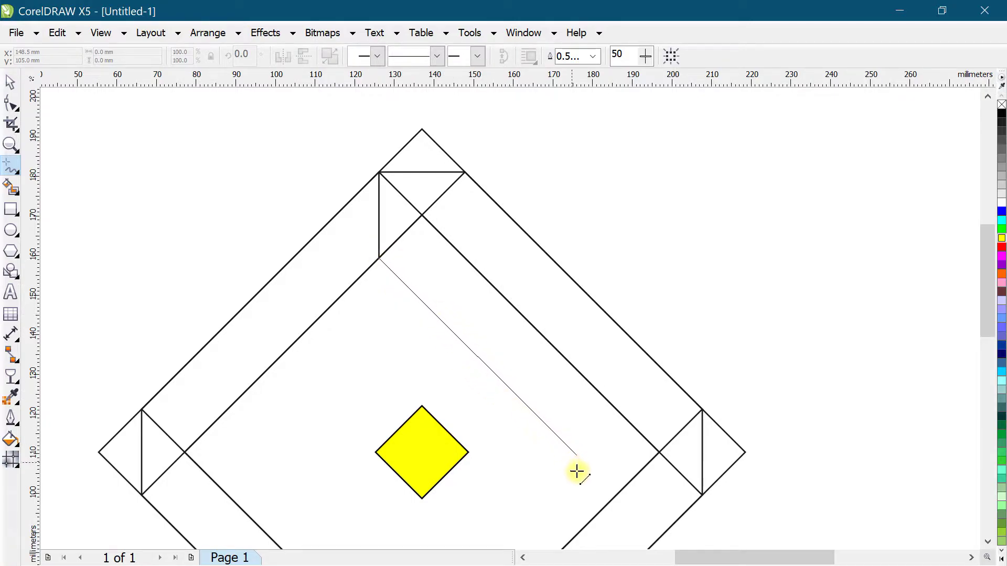
left_click(627, 483)
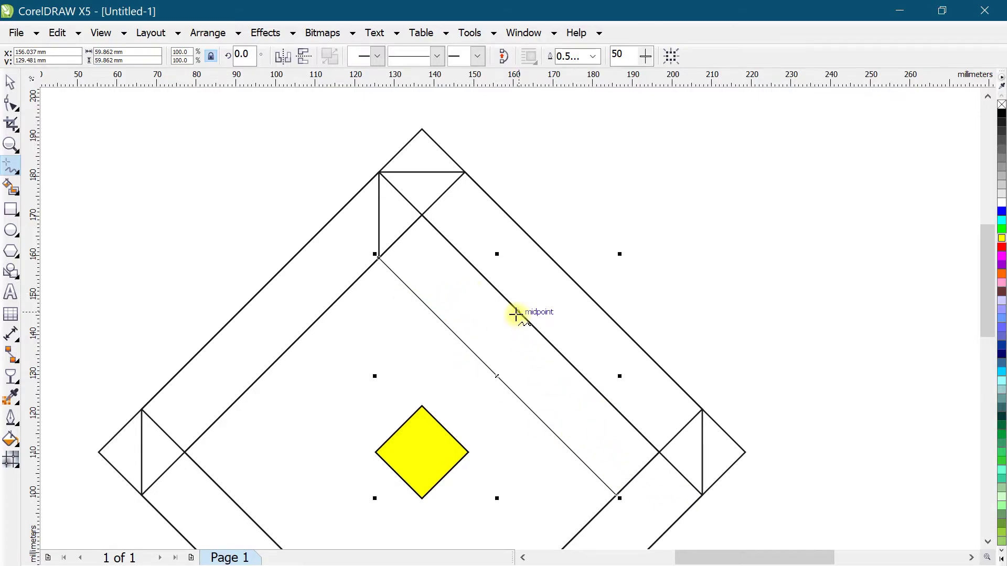
- Rotate a copy of the right corner's vertical line 90° clockwise about its upper end to form a horizontal across the upper-right band
scroll(515, 314, "down", 1)
scroll(602, 450, "up", 1)
scroll(587, 338, "up", 1)
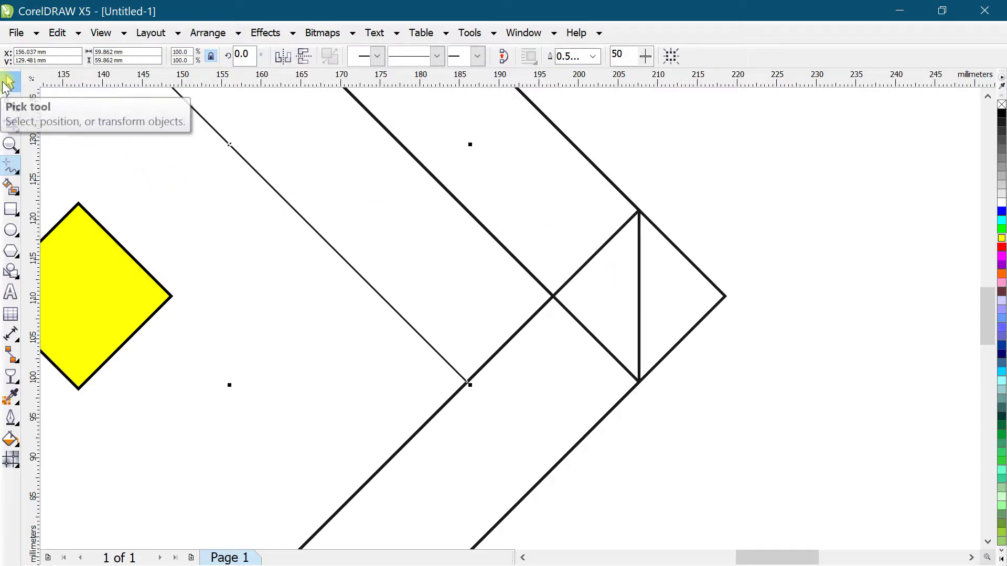
left_click(9, 81)
left_click(629, 364)
left_click(629, 364)
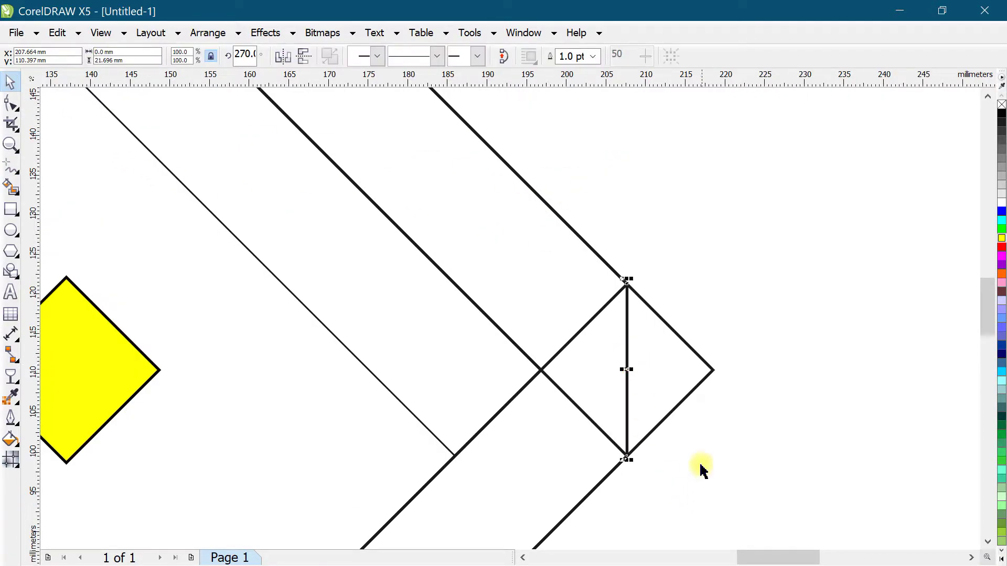
left_click(626, 342)
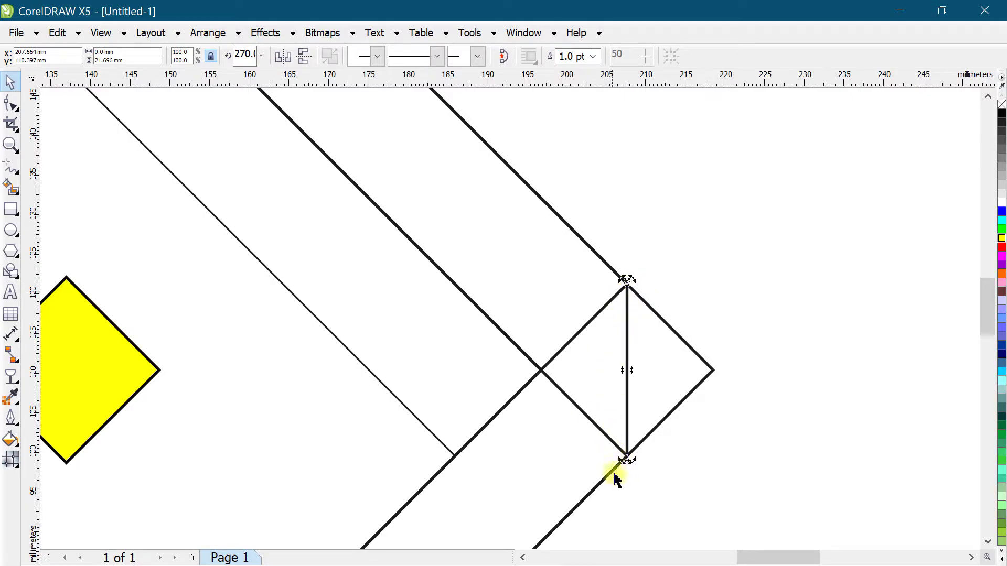
left_click_drag(618, 461, 485, 288)
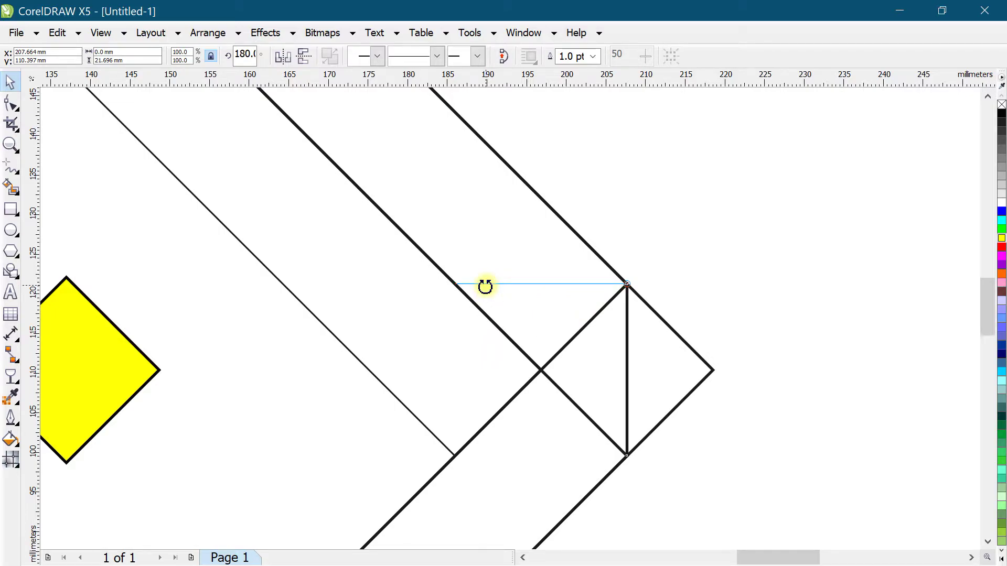
left_click_drag(485, 287, 486, 286)
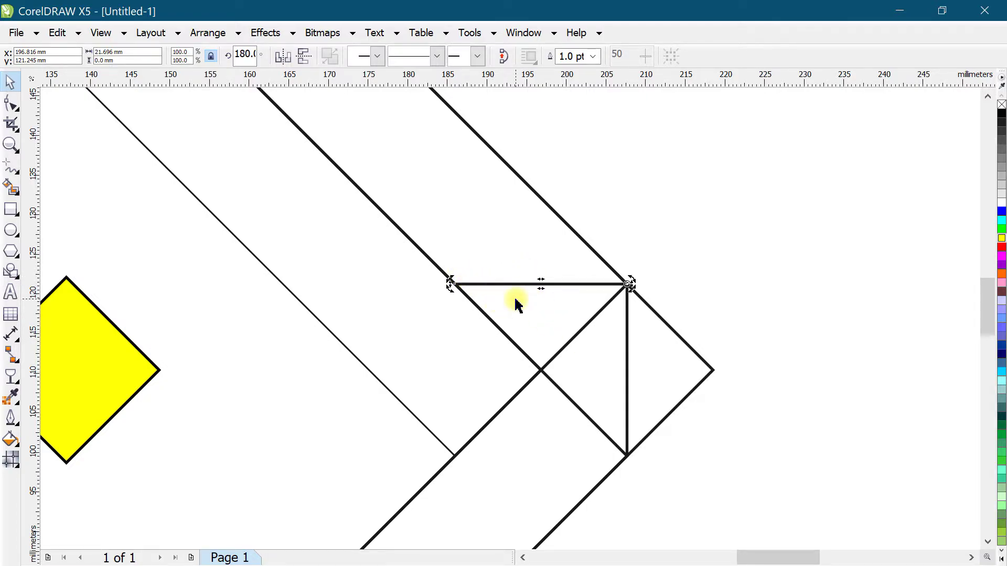
scroll(517, 276, "down", 2)
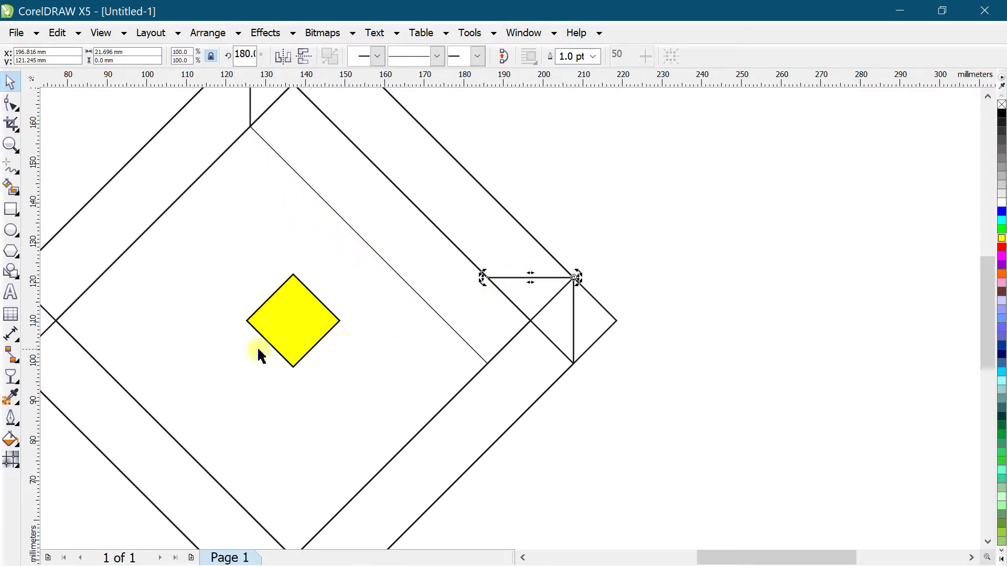
- Draw a diagonal line from the left end of the new horizontal to the inner edge of the lower-left band
left_click(11, 167)
left_click(10, 81)
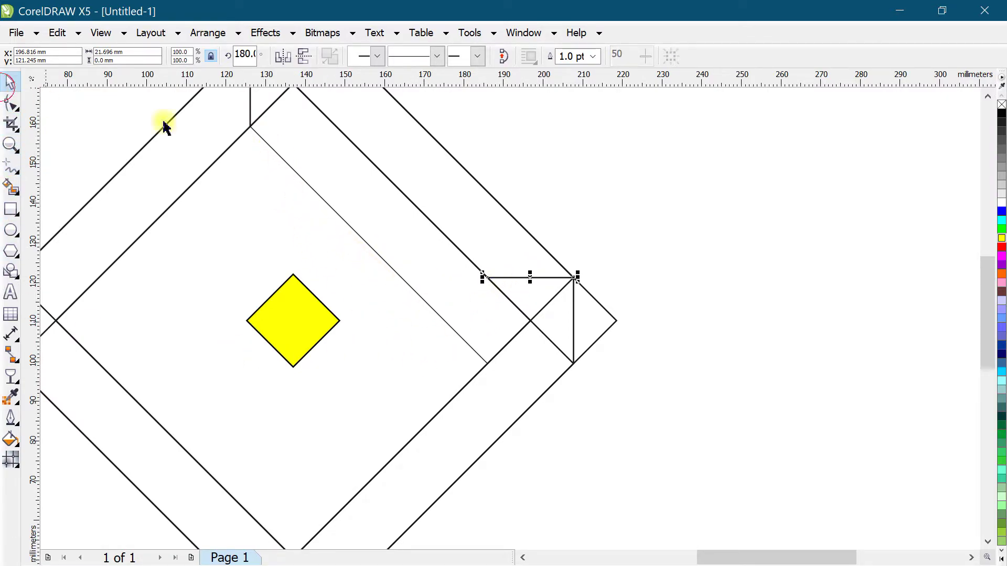
left_click(560, 181)
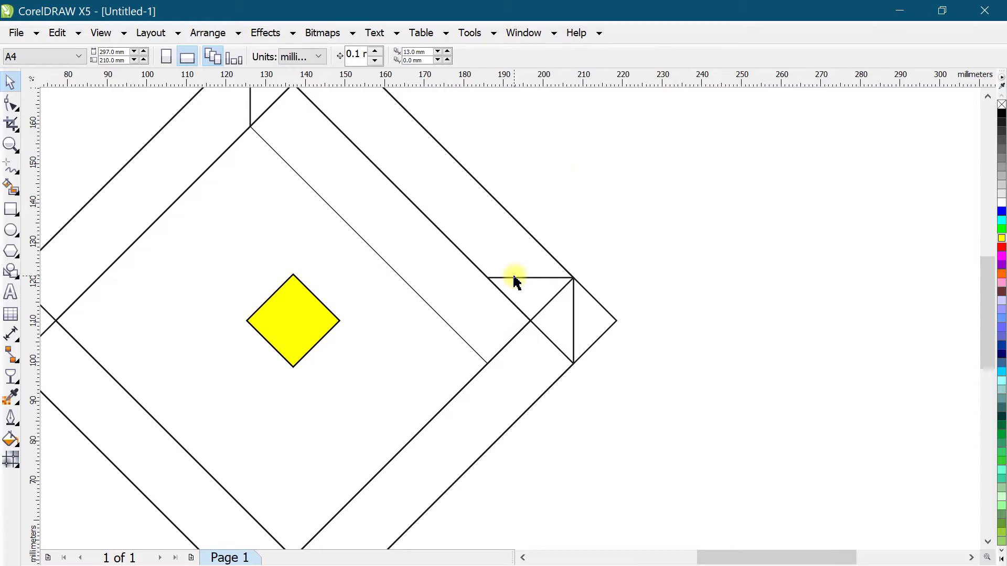
left_click(13, 172)
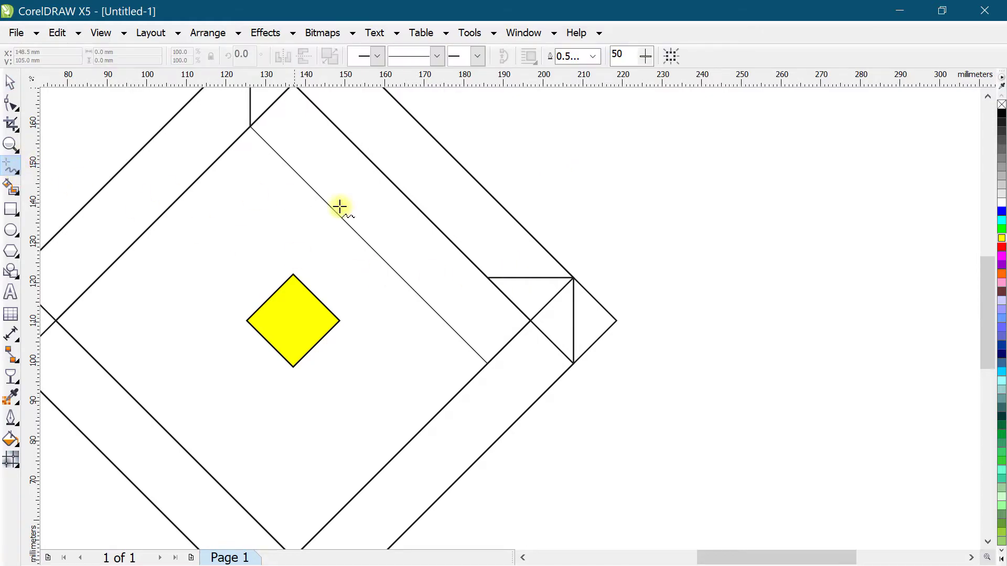
left_click(486, 278)
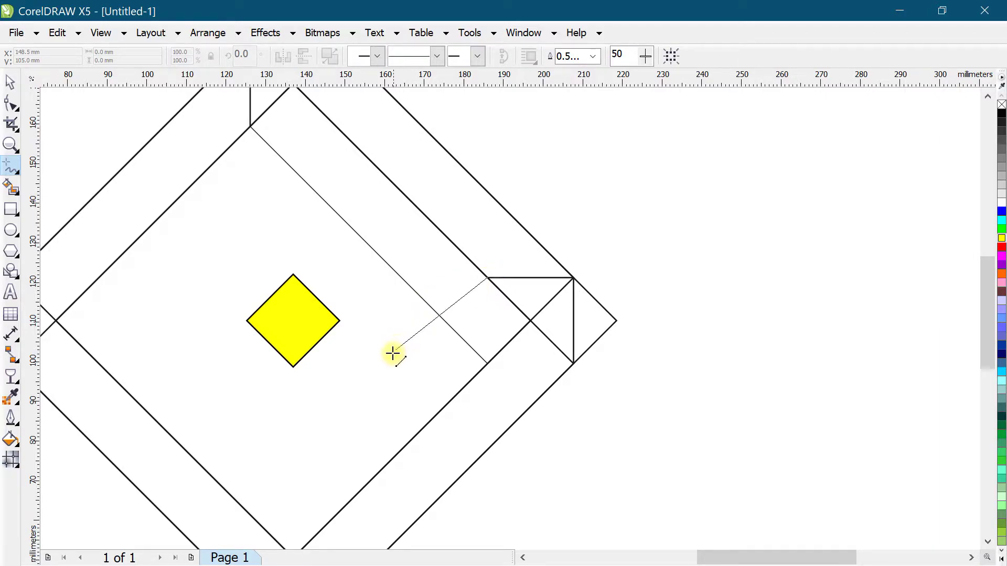
left_click(247, 511)
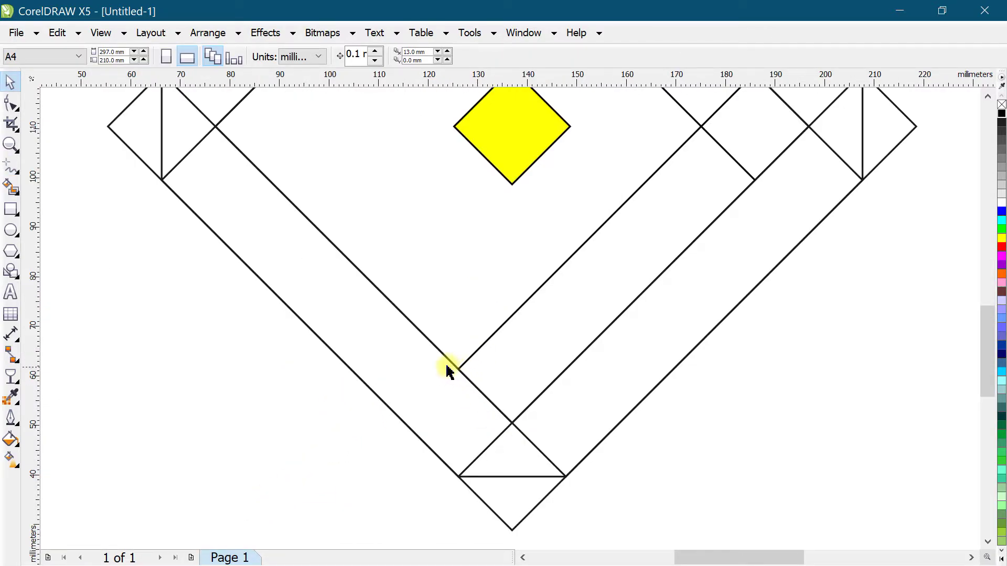
- Rotate a copy of the bottom corner's horizontal line 90° clockwise about its right end to form a vertical across the lower-right band
scroll(393, 360, "down", 2)
scroll(454, 424, "up", 2)
left_click(463, 404)
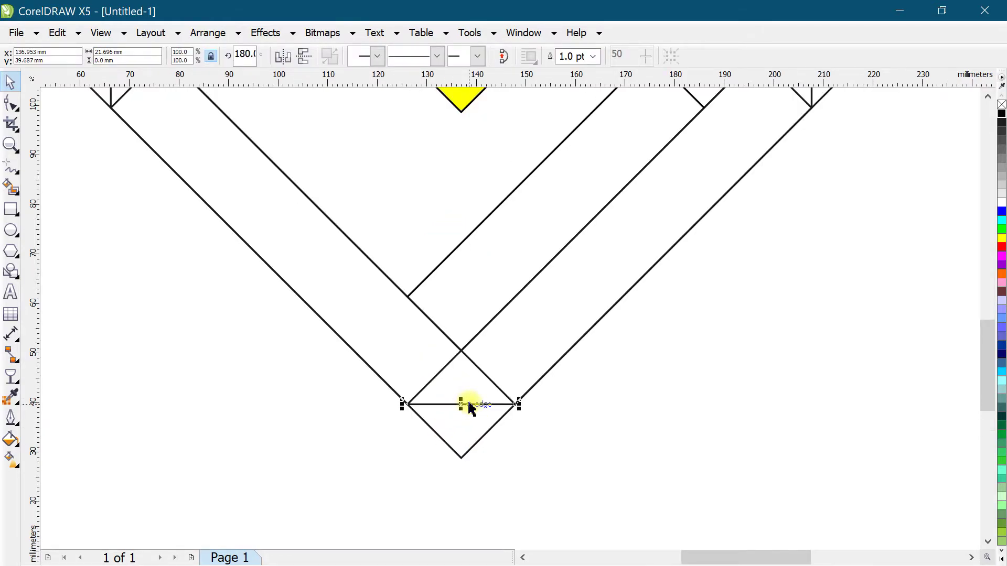
scroll(470, 370, "down", 1)
scroll(470, 290, "up", 1)
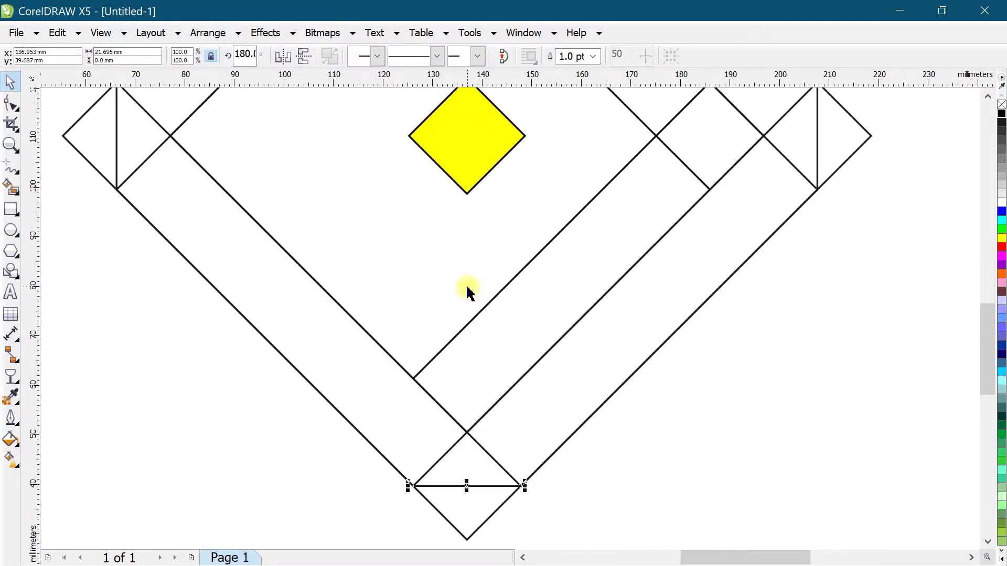
left_click(466, 488)
mouse_move(467, 486)
left_mouse_down()
mouse_move(466, 136)
mouse_move(483, 360)
mouse_move(522, 486)
left_mouse_up()
left_click_drag(410, 483, 523, 401)
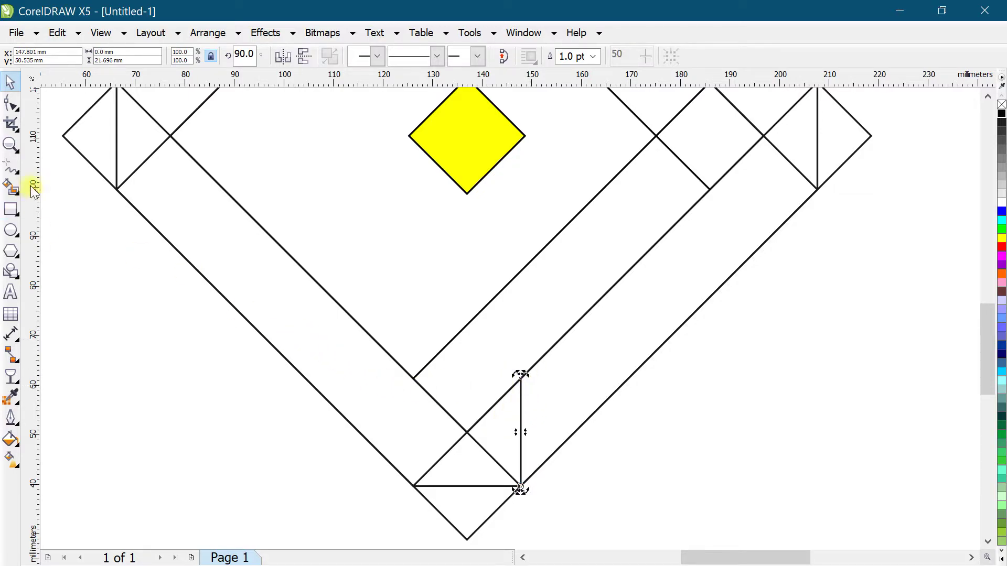
- Draw a diagonal line spanning about 59.9 × 59.9 mm from the new vertical's upper end to the upper-left band's inner edge
left_click(105, 303)
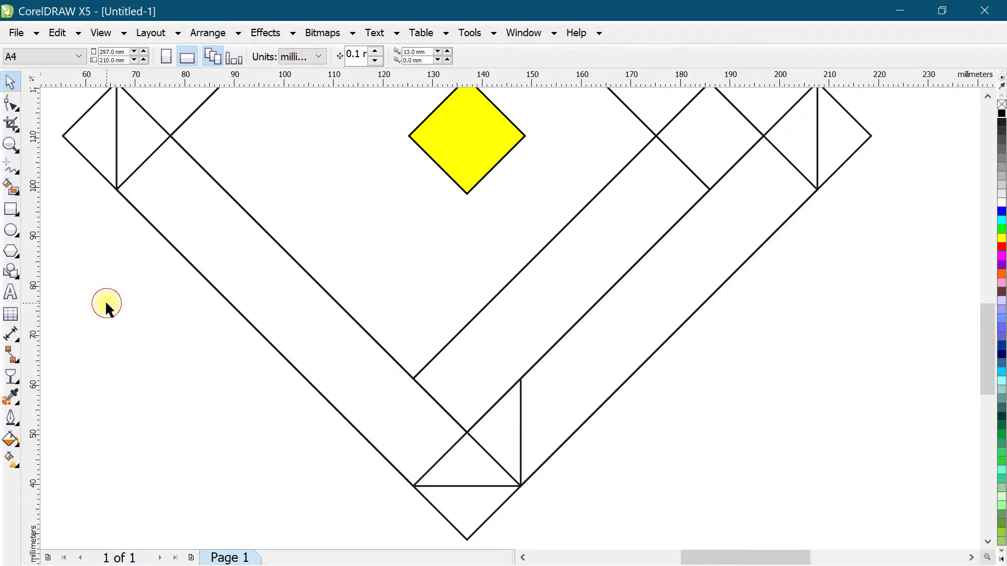
left_click(15, 168)
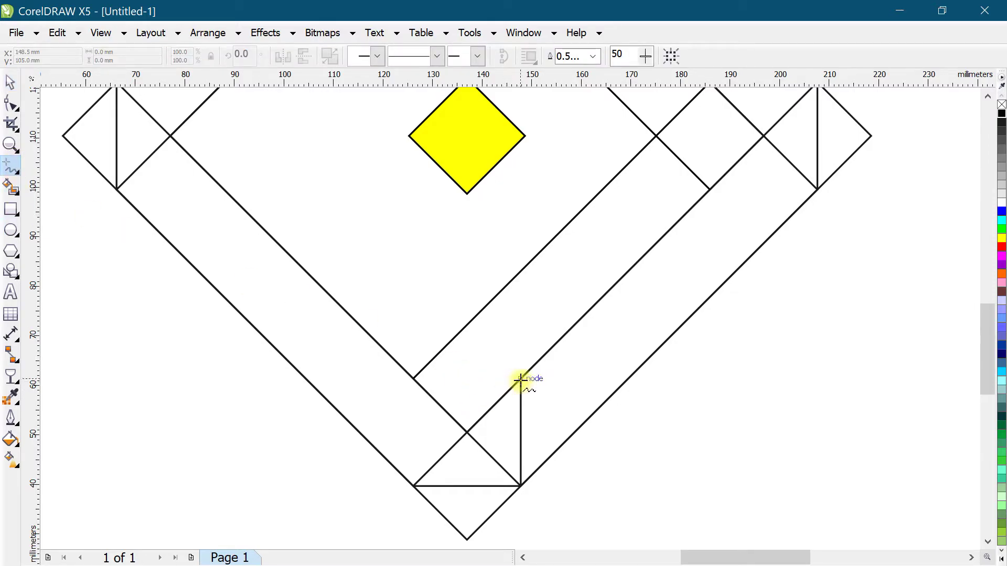
mouse_move(520, 379)
left_mouse_down()
mouse_move(535, 354)
mouse_move(464, 338)
mouse_move(518, 347)
mouse_move(519, 361)
mouse_move(387, 300)
mouse_move(397, 262)
mouse_move(285, 159)
mouse_move(239, 87)
mouse_move(236, 155)
mouse_move(226, 134)
left_mouse_up()
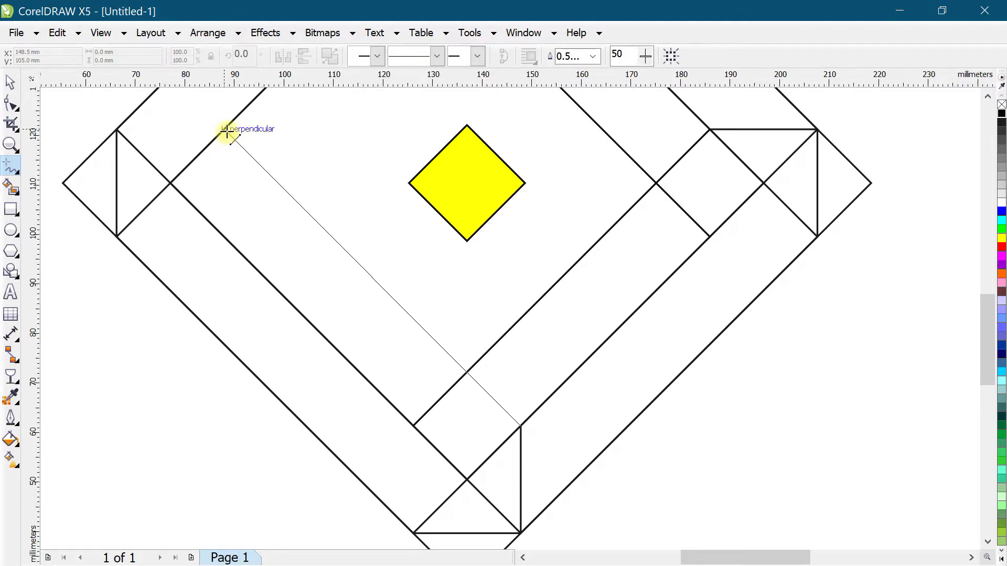
mouse_move(224, 129)
left_mouse_down()
mouse_move(207, 142)
mouse_move(215, 140)
left_mouse_up()
- Smart-fill the small triangle directly beneath the top corner's horizontal line with orange
scroll(376, 335, "down", 1)
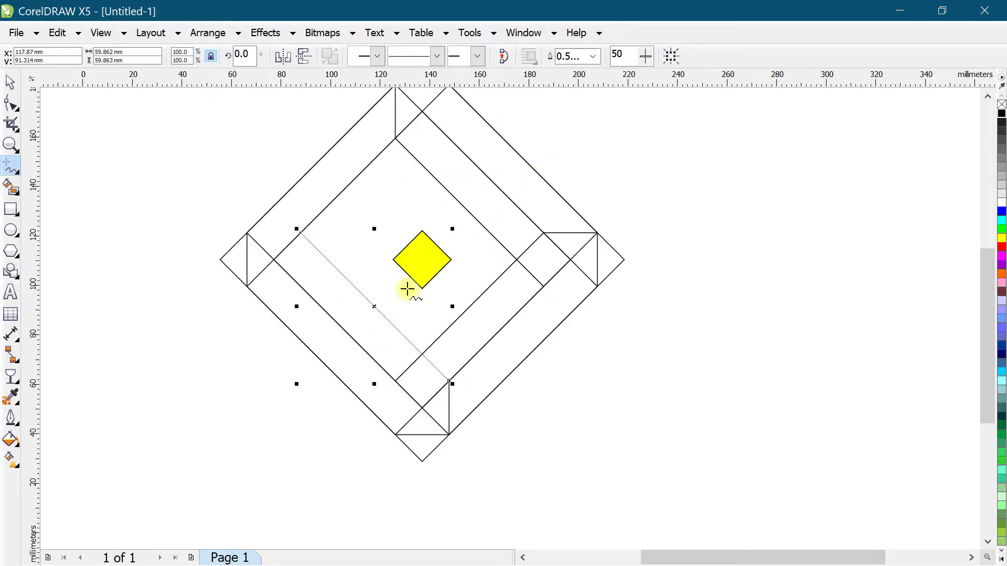
scroll(407, 289, "down", 1)
left_click(10, 152)
mouse_move(276, 141)
left_mouse_down()
mouse_move(512, 319)
mouse_move(587, 404)
left_mouse_up()
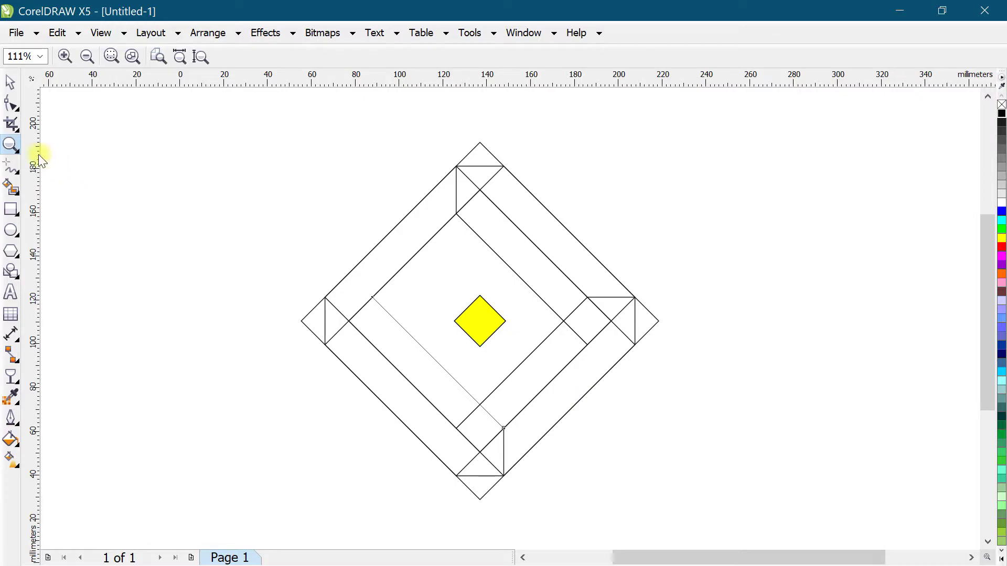
left_click(11, 190)
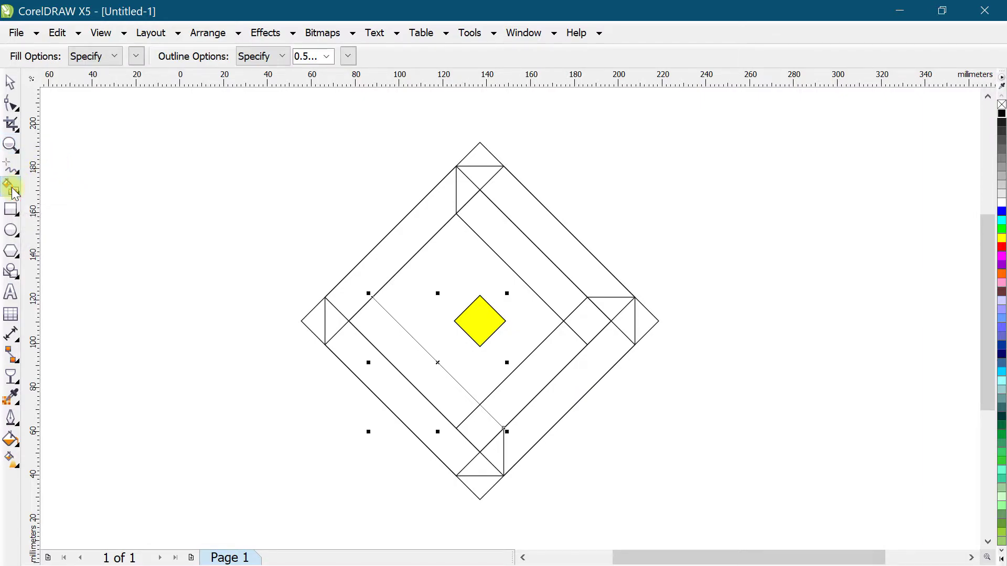
left_click(482, 175)
key("ctrl+z")
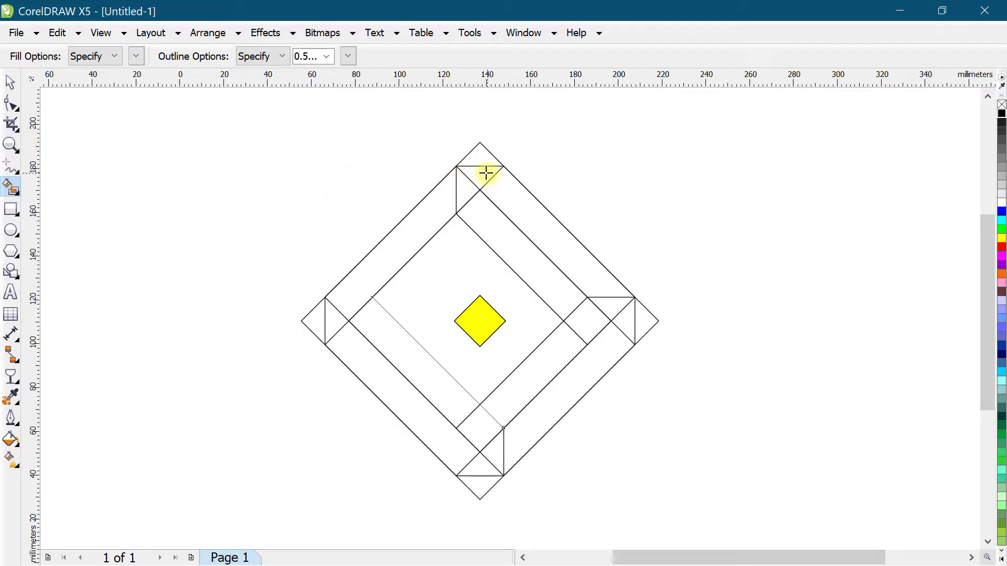
left_click(485, 173)
- Move the orange triangle outside the design to check that it is a separate shape, and undo the move
left_click(10, 81)
left_click(256, 169)
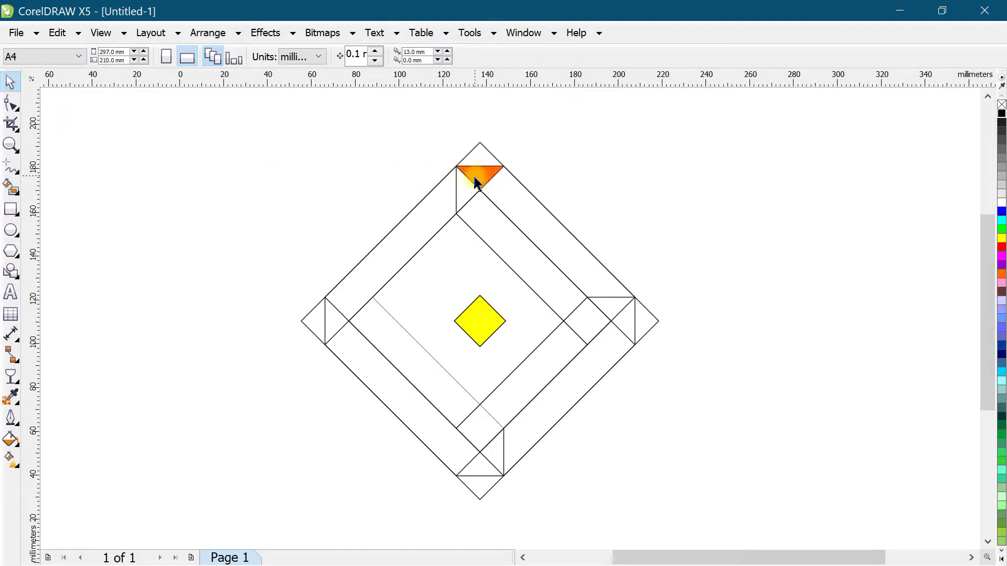
left_click_drag(544, 173, 567, 168)
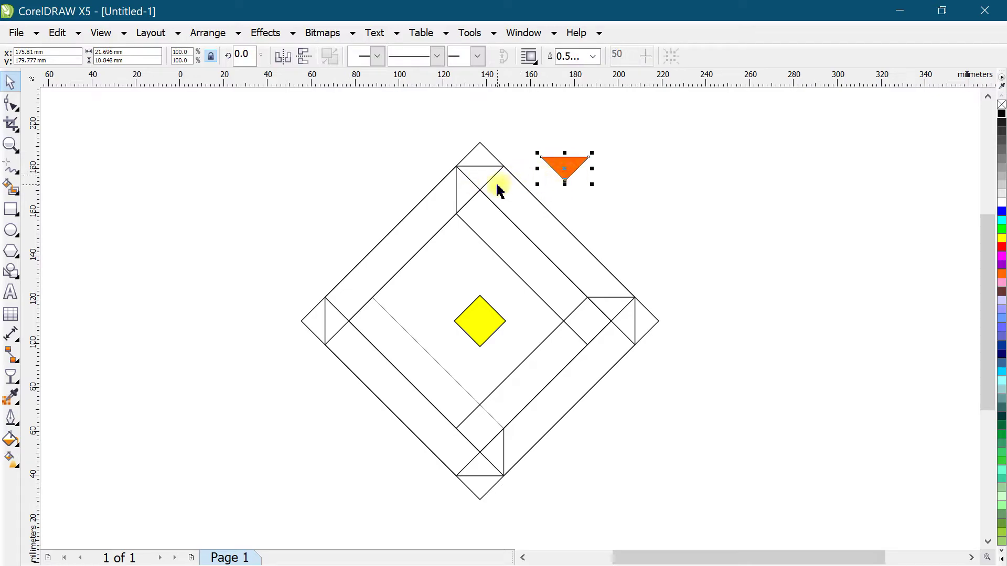
key("ctrl+z")
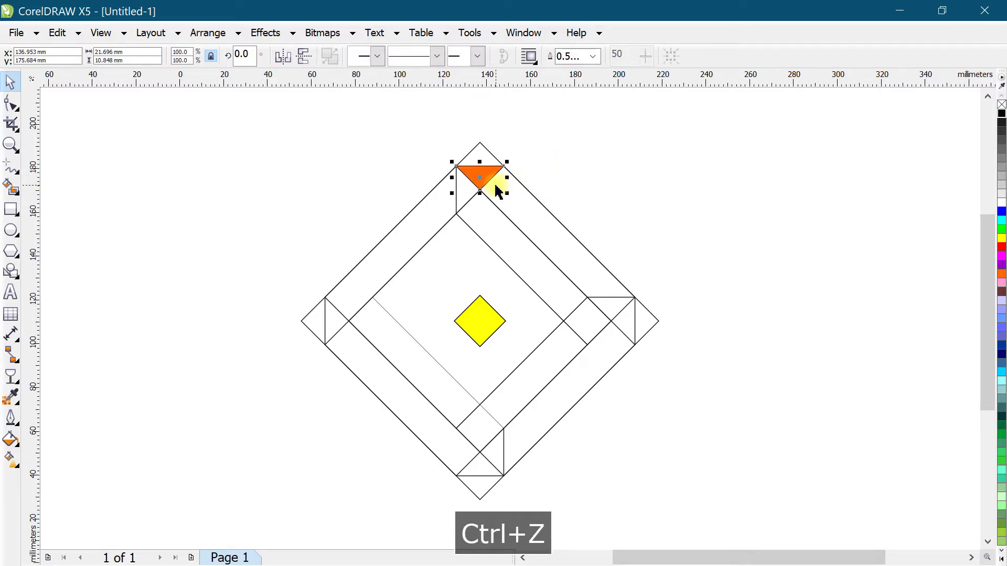
- Smart-fill the upper-right outer band, the small right-corner segments and the lower-right inner band with orange
left_click(11, 185)
left_click(513, 215)
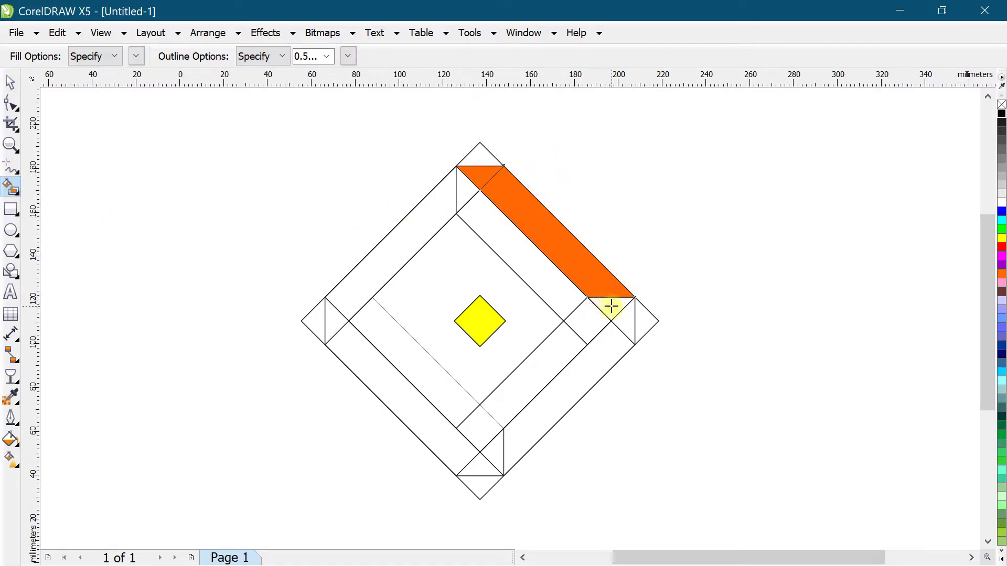
left_click(587, 321)
left_click(536, 372)
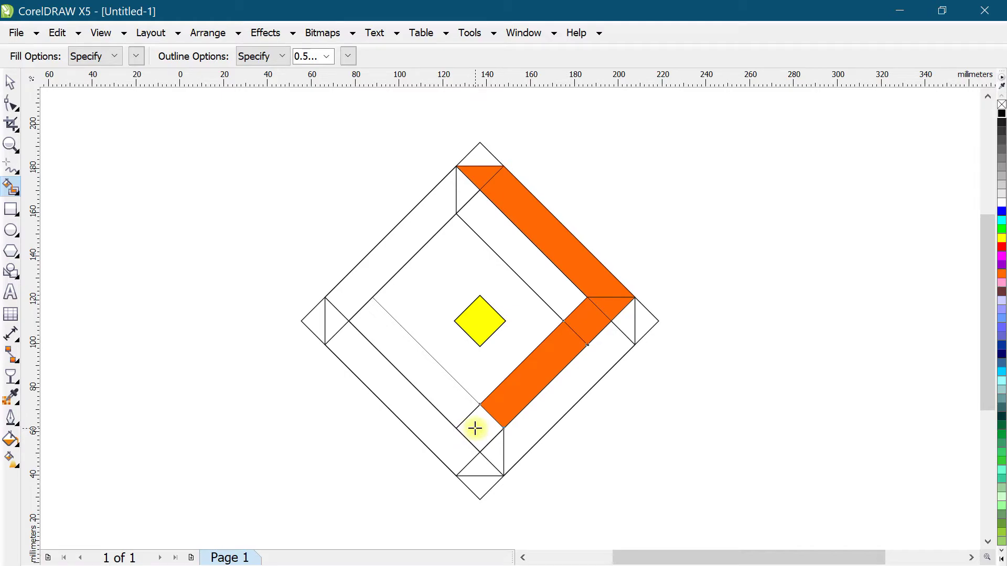
- Weld the top triangle, the upper-right outer band and the small right-corner triangle into one orange shape
left_click(10, 82)
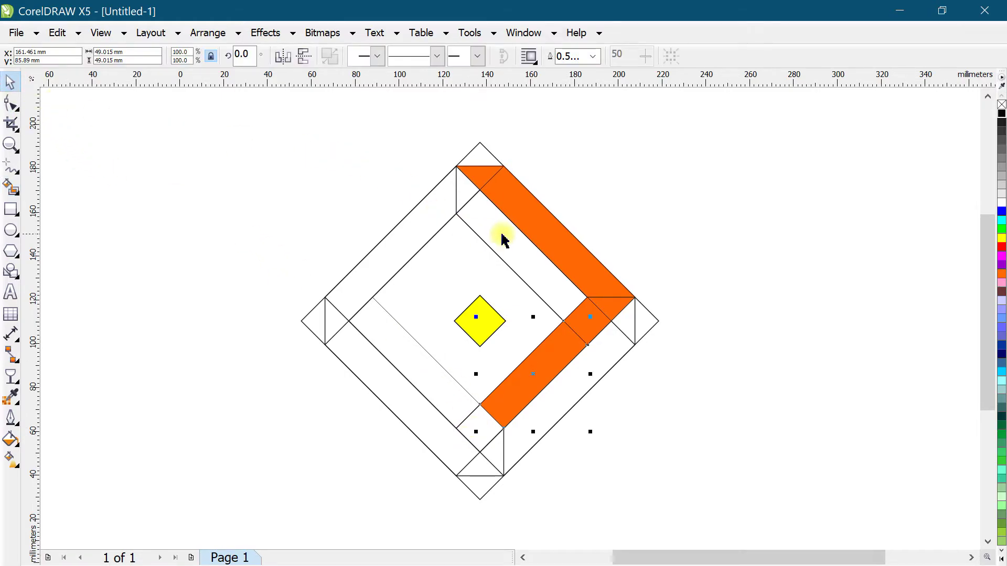
left_click(521, 221, "shift")
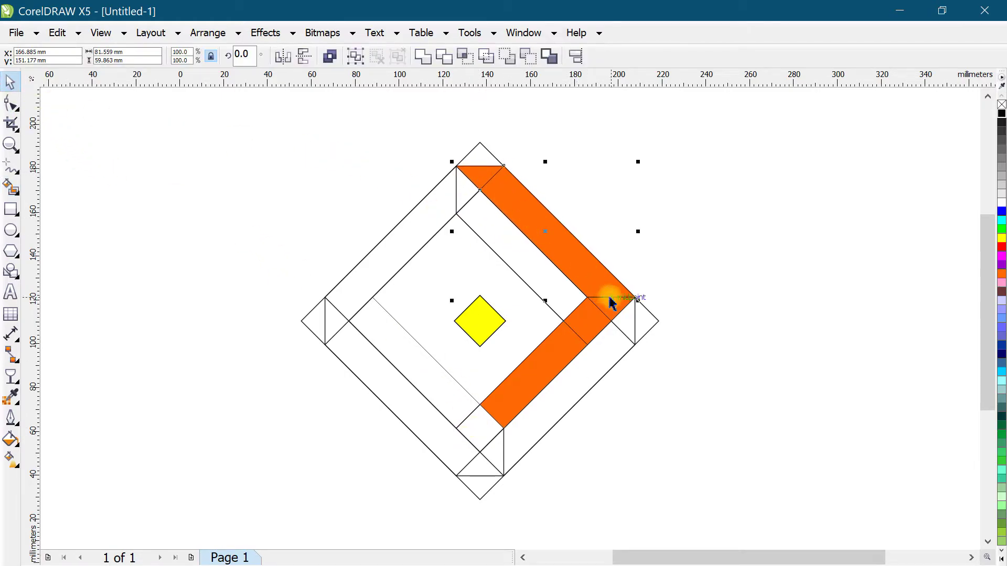
left_click(443, 56)
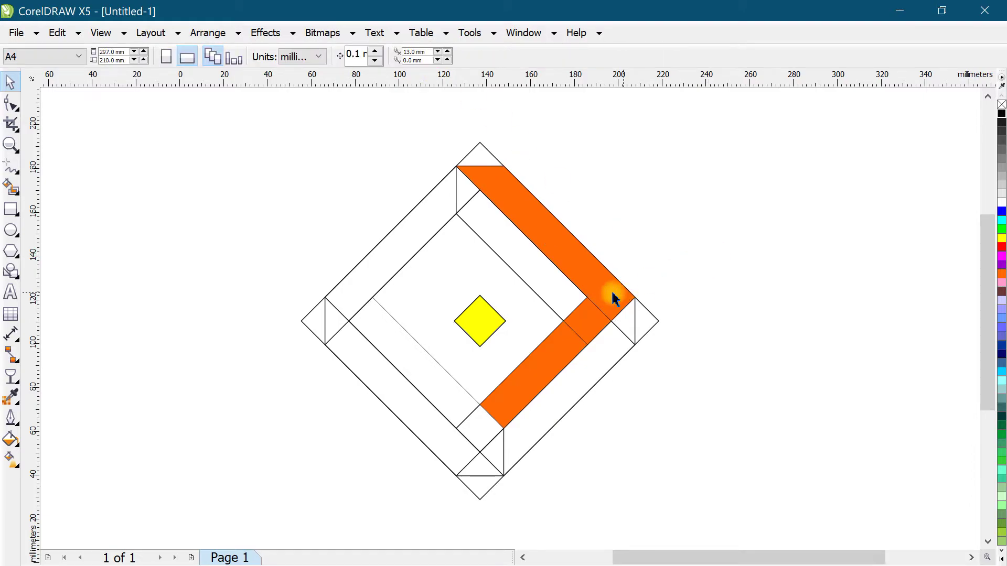
- Weld the small orange square near the right corner to the lower-right inner band
left_click_drag(601, 324, 646, 273)
key("ctrl+z")
left_click(546, 366)
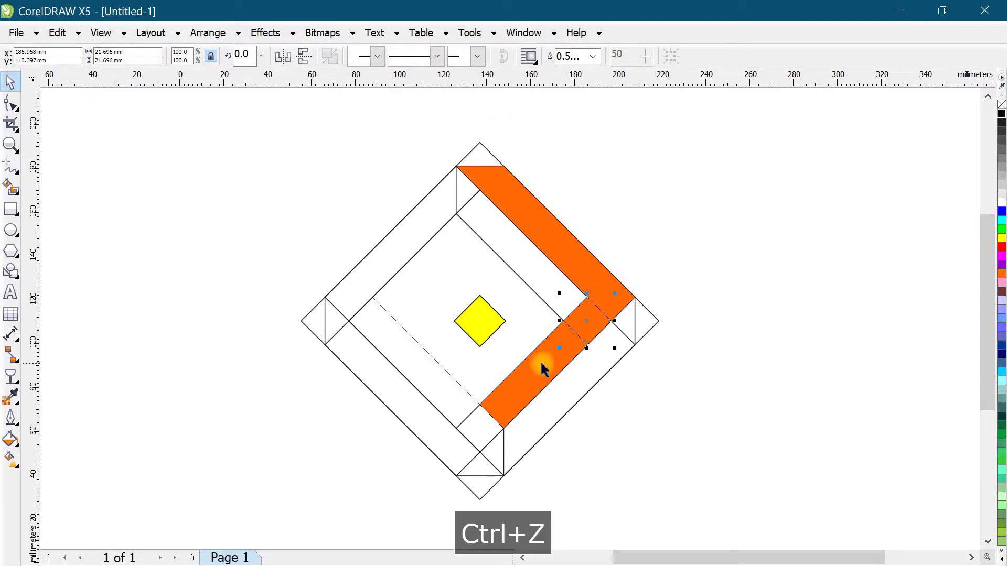
left_click(444, 56)
- Move each of the two welded bands aside to check that it is a single shape, undoing each move
left_click_drag(575, 341, 580, 332)
key("ctrl+z")
left_click_drag(579, 262, 614, 234)
key("ctrl+z")
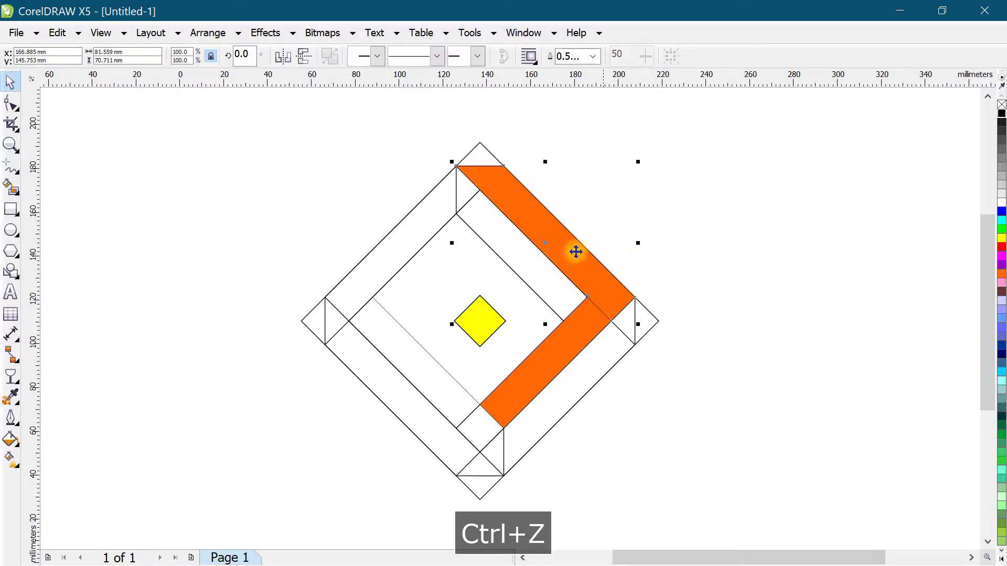
- Recolor both welded bands red
left_click(575, 337)
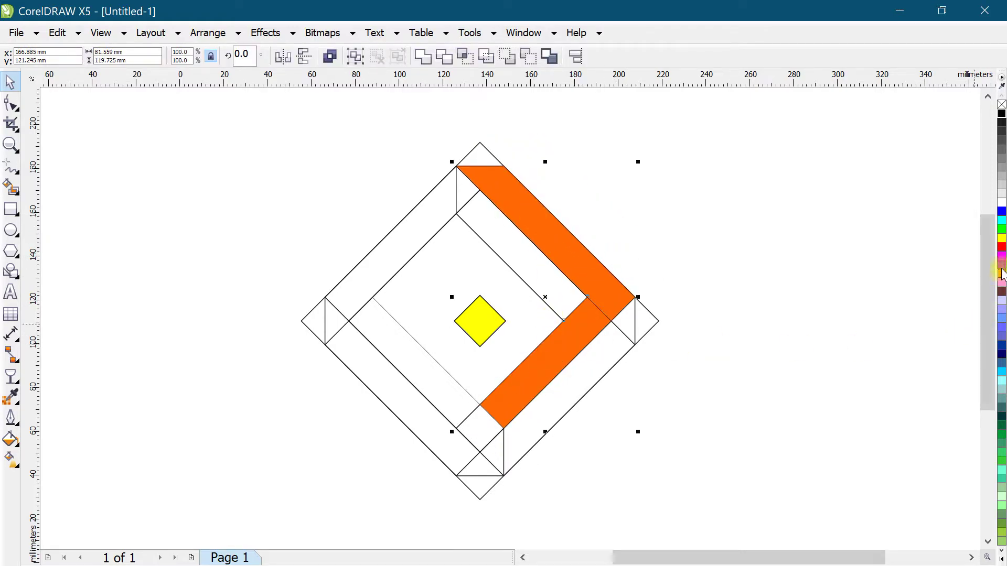
left_click(1001, 247)
left_click(640, 252)
- Apply a linear gradient along the upper-right band with Interactive Fill, from black at the top edge to red at the right corner
left_click(516, 240)
left_click(11, 460)
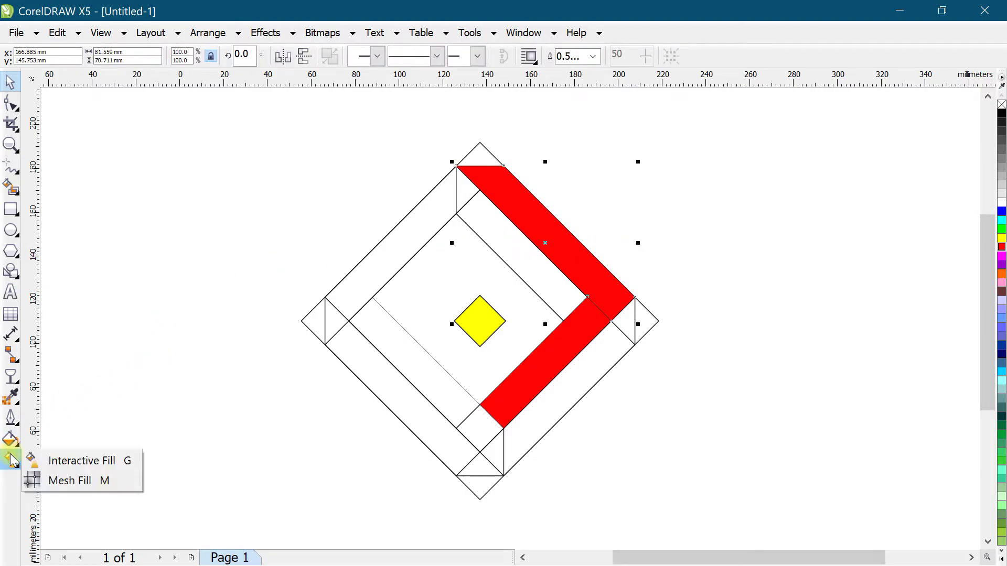
left_click(84, 461)
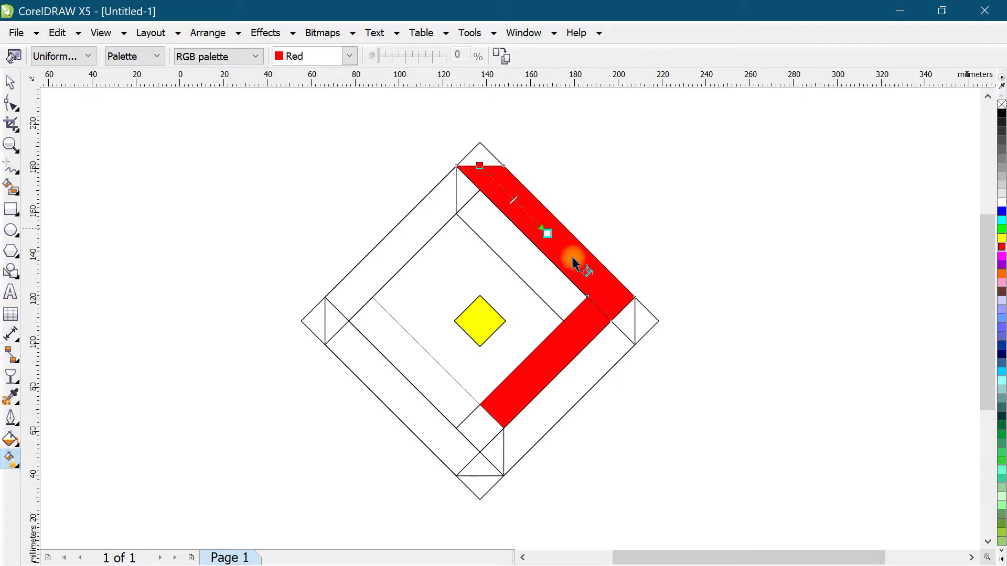
left_click_drag(620, 308, 621, 308)
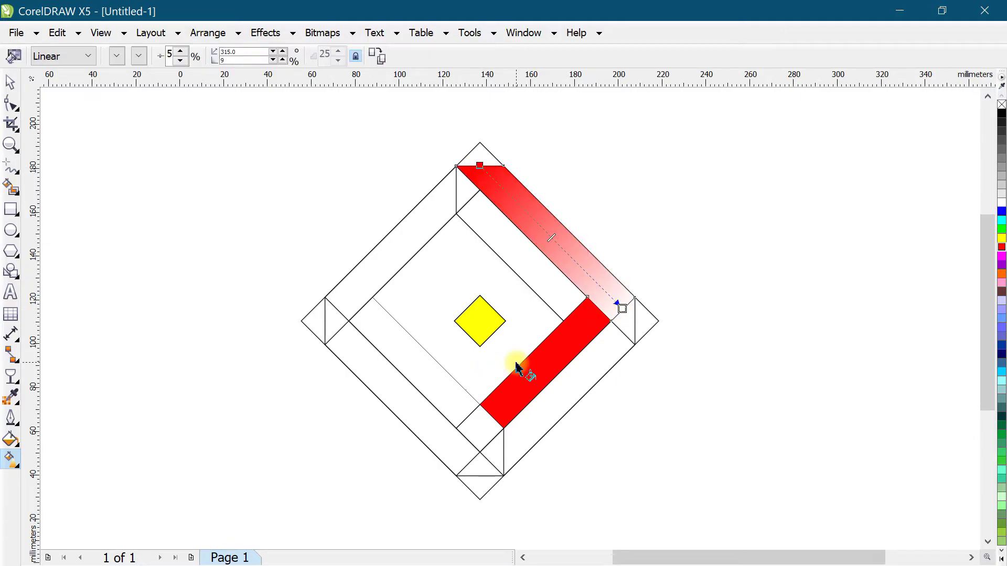
left_click(622, 309)
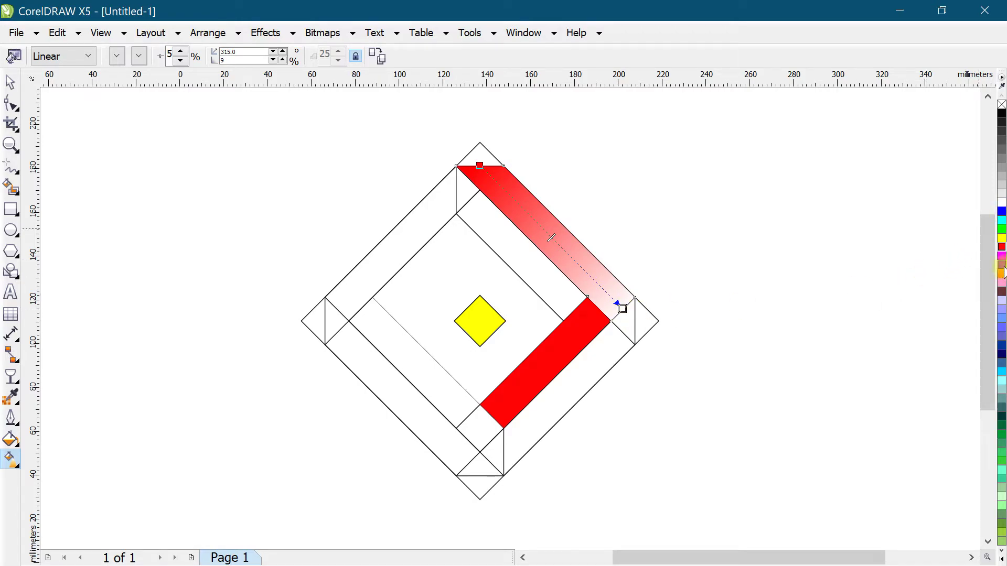
left_click_drag(1003, 250, 622, 309)
left_click(475, 166)
left_click_drag(1001, 112, 480, 166)
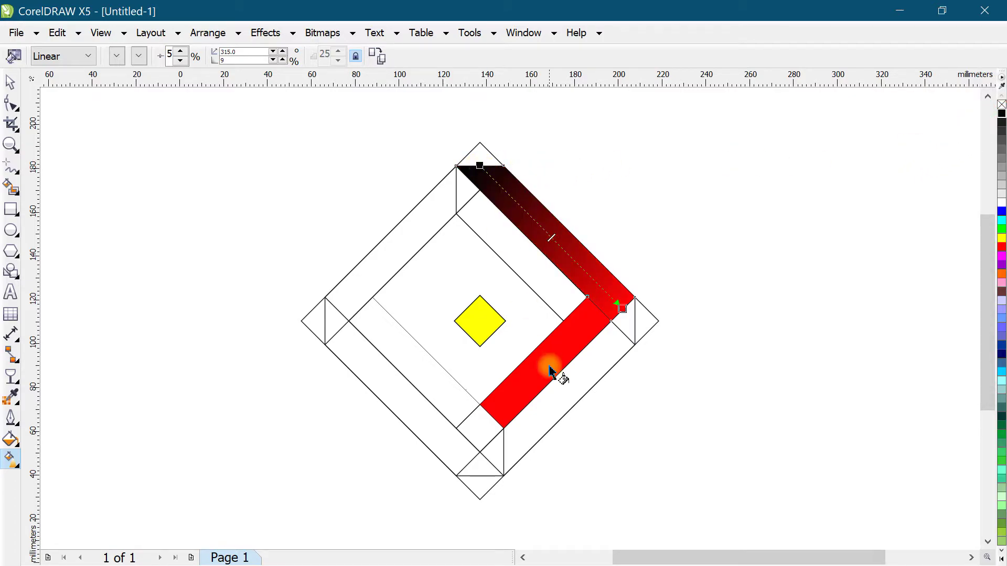
left_click(600, 316)
left_click_drag(598, 311, 491, 414)
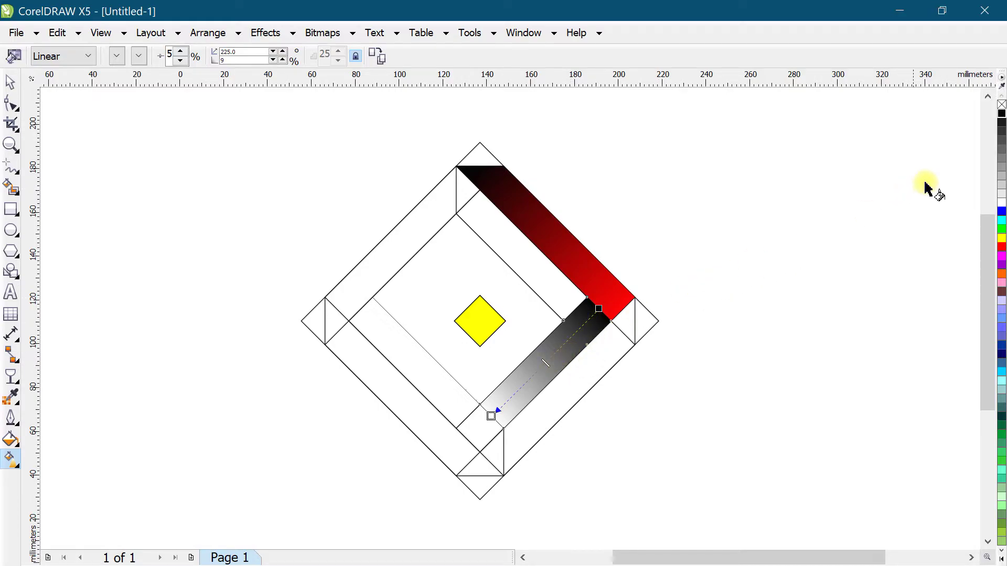
key("ctrl+z")
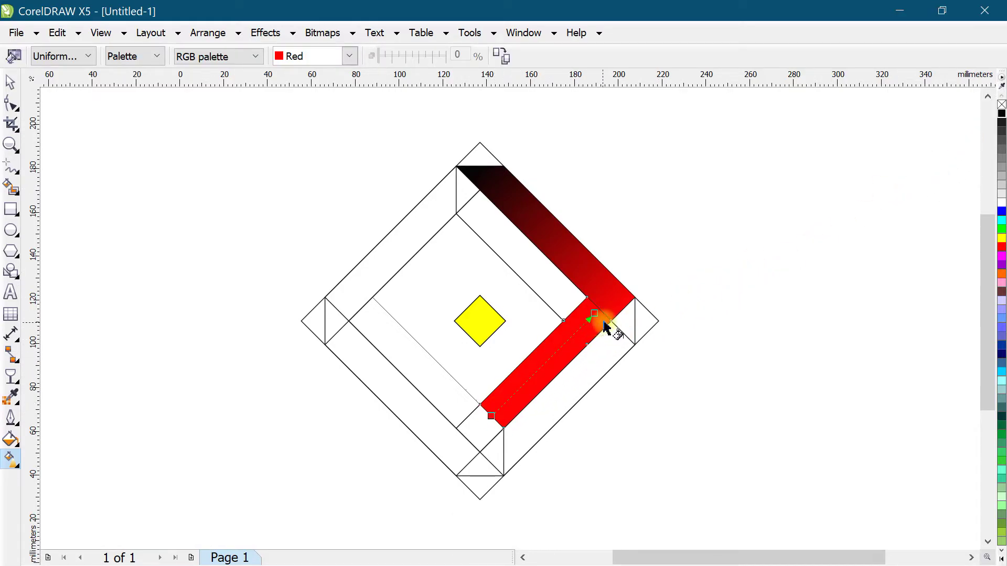
- Apply a linear gradient to the lower-right inner band, from black starting beyond its lower end to red at the right corner
key("ctrl+shift+z")
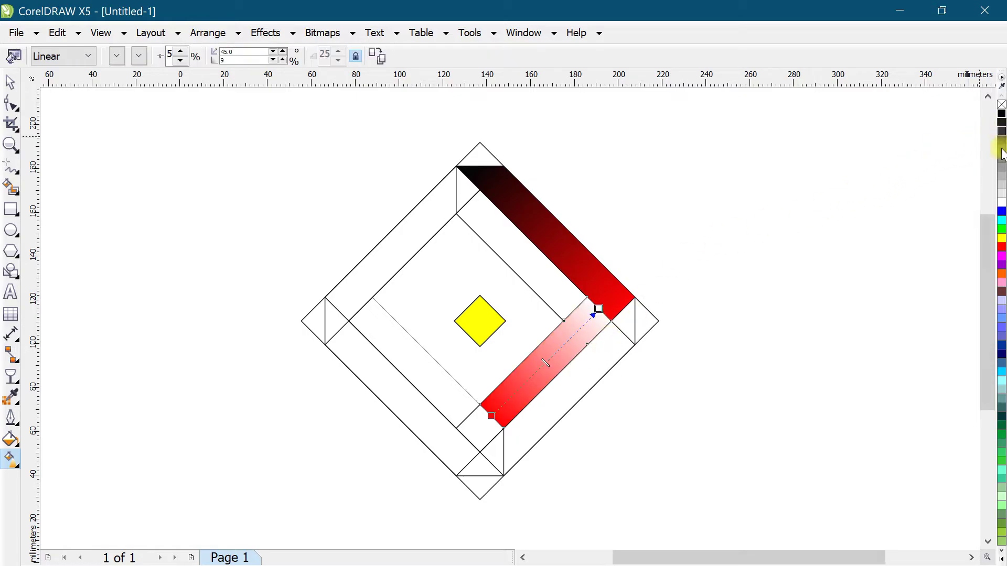
left_click(1002, 249)
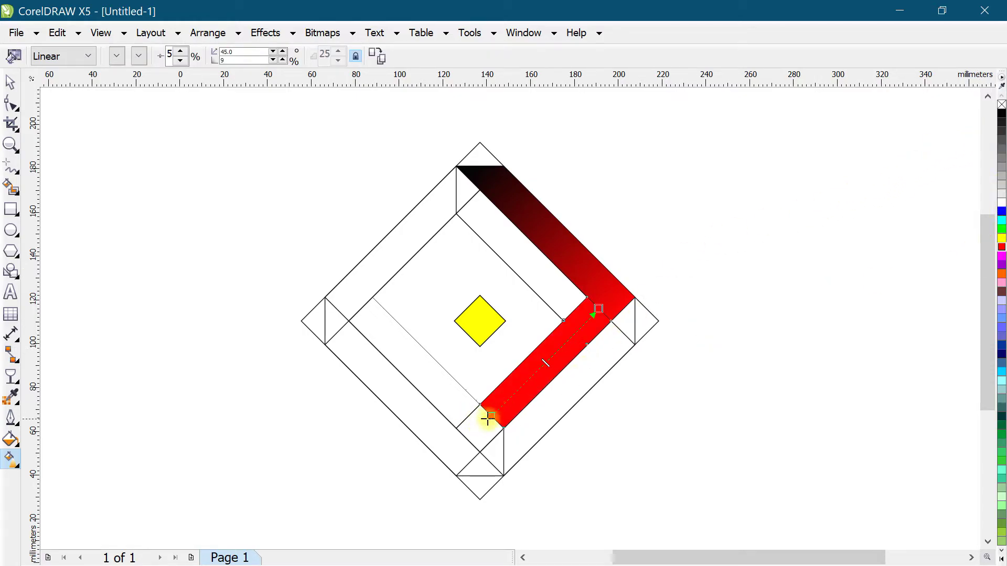
left_click_drag(992, 128, 493, 422)
scroll(589, 313, "up", 2)
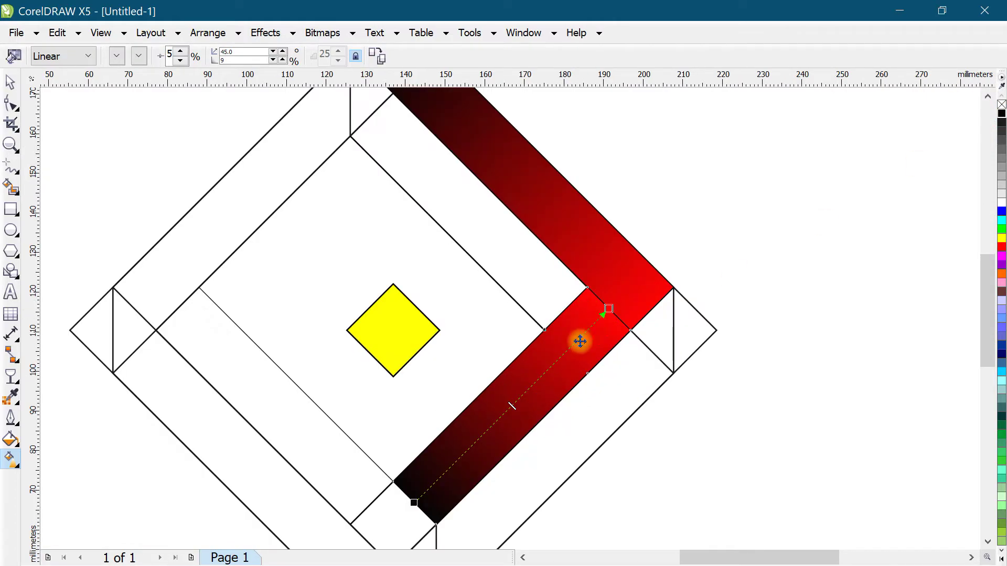
left_click_drag(408, 509, 382, 540)
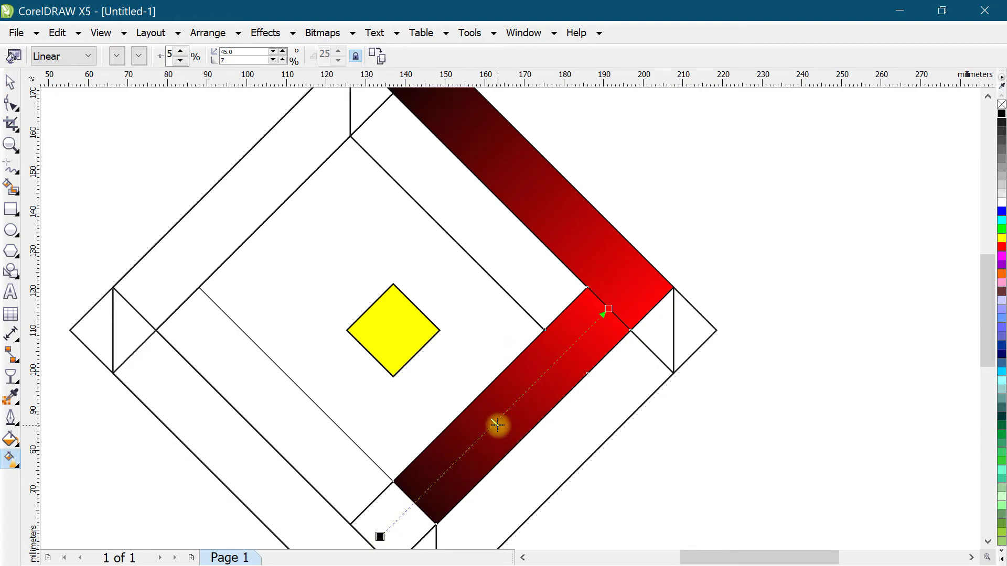
- Pull the red ends of both bands' gradients inward from the right corner to enlarge the pure red area
left_click(572, 224)
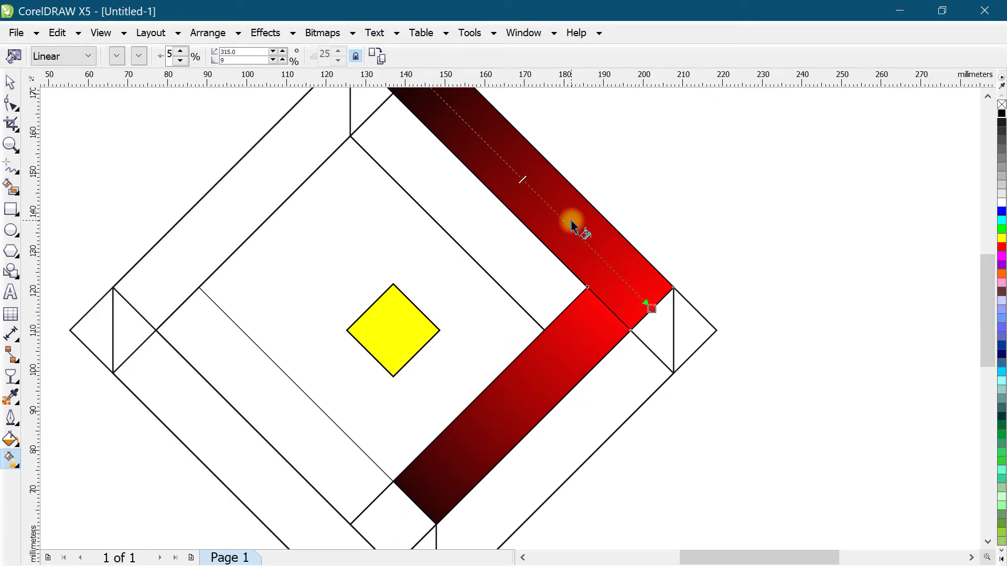
left_click_drag(653, 310, 609, 280)
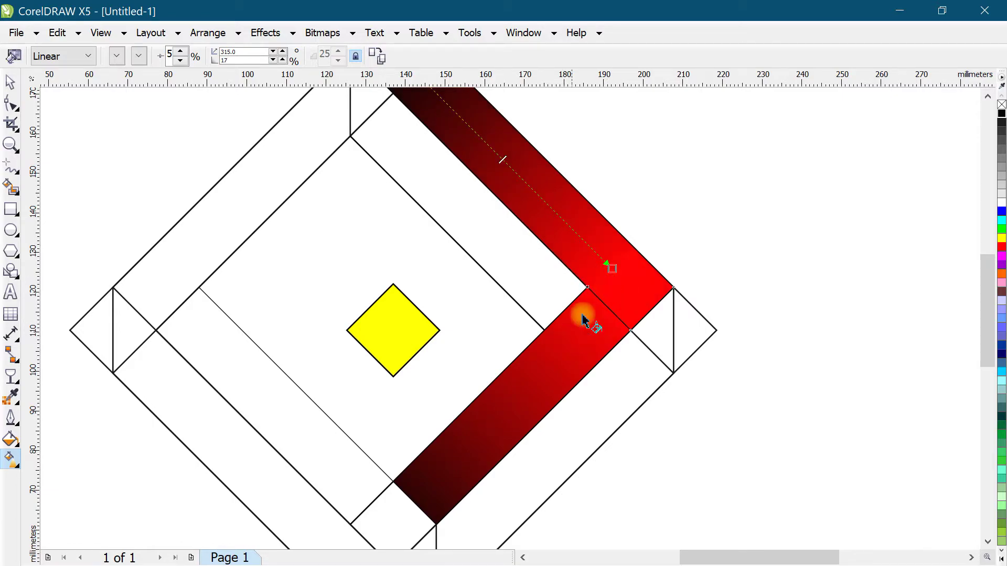
left_click(562, 349)
left_click(606, 315)
left_click_drag(610, 307, 600, 317)
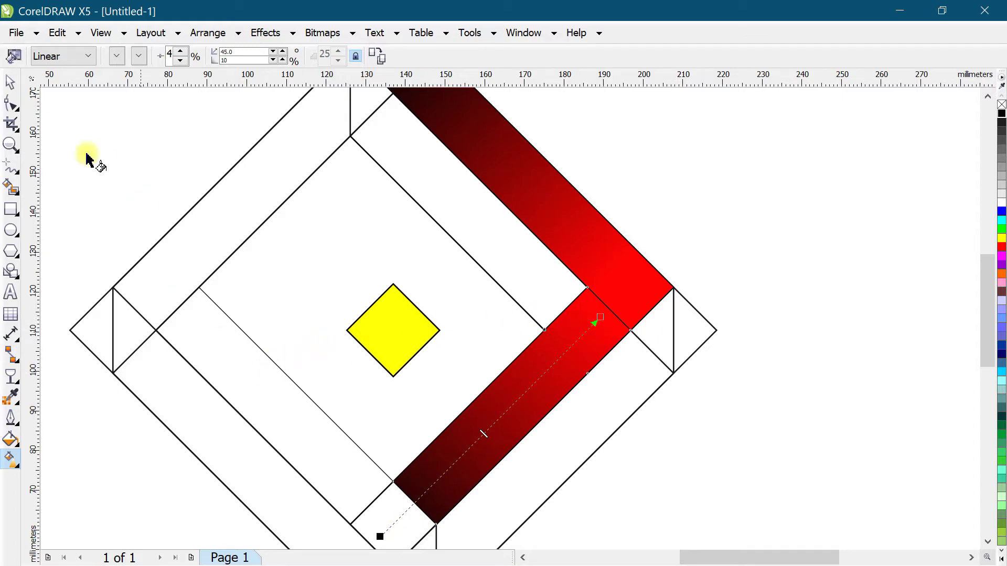
- Extend the black start of the upper-right band's gradient outward beyond the band's top edge
left_click(10, 82)
left_click(124, 134)
scroll(426, 292, "down", 2)
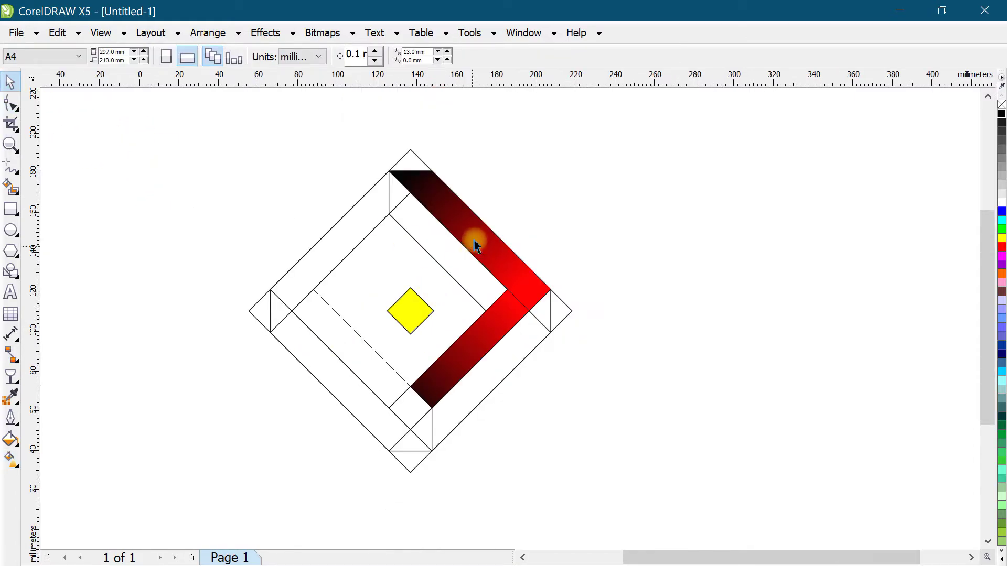
scroll(473, 250, "up", 2)
left_click(479, 258)
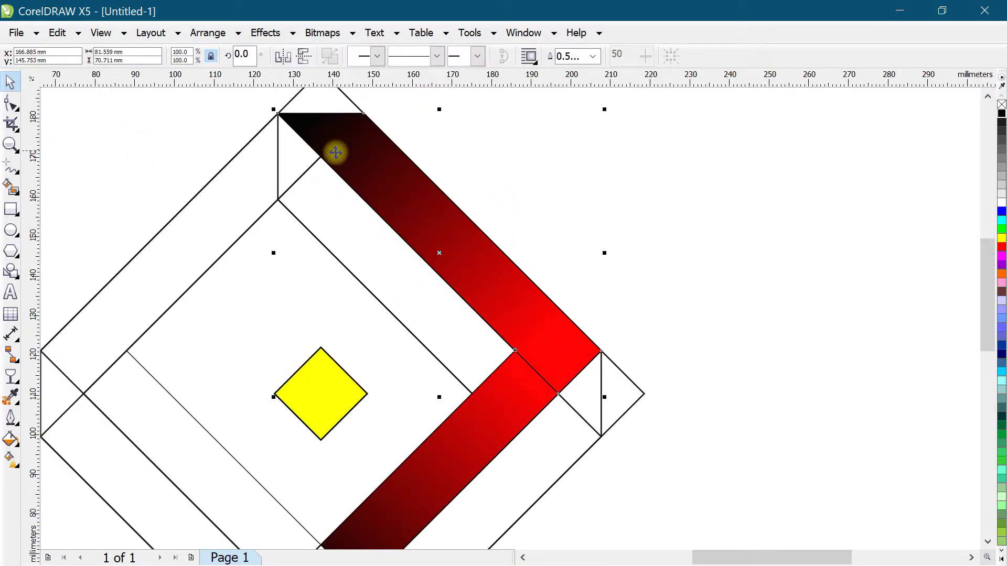
scroll(449, 258, "down", 2)
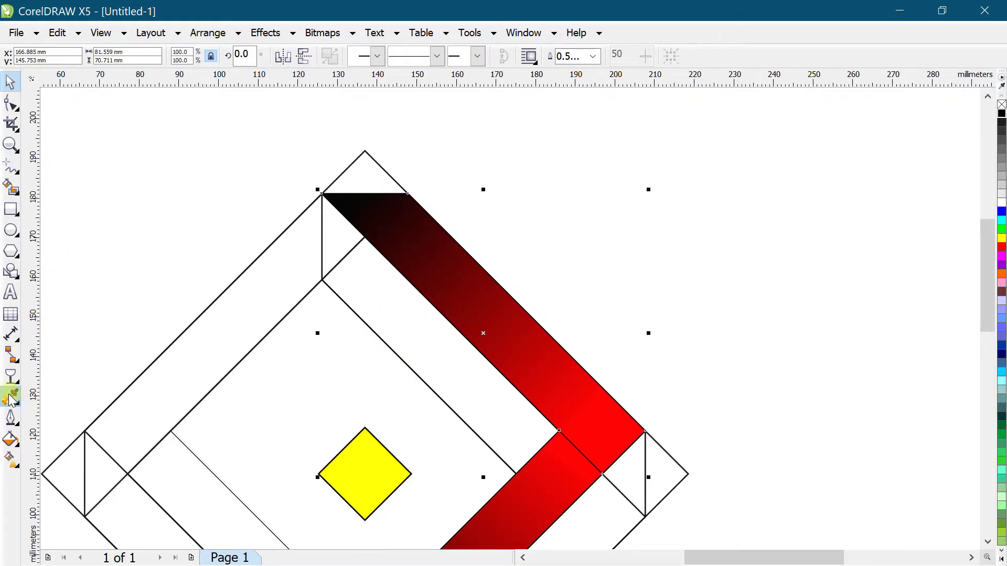
left_click(11, 459)
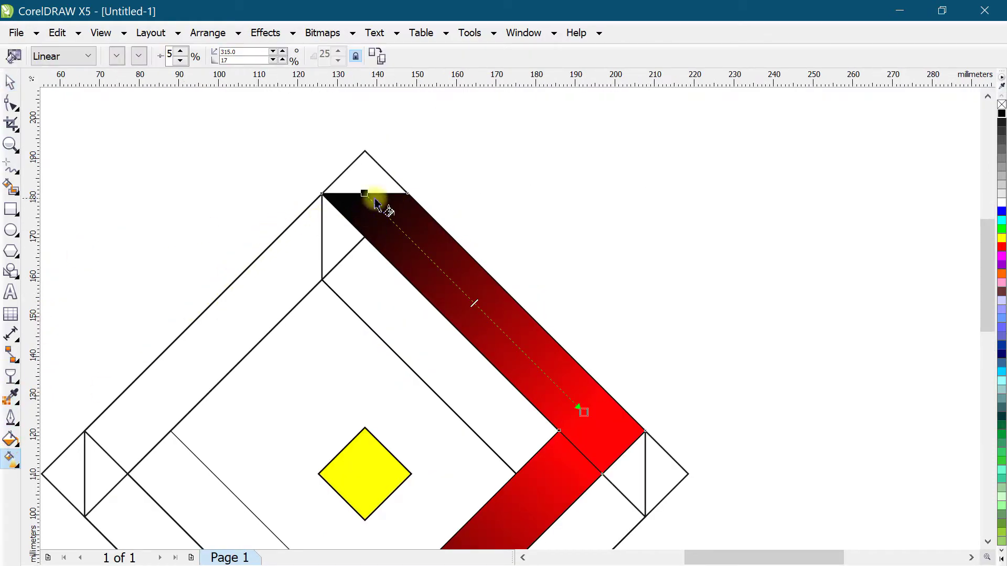
left_click_drag(365, 194, 321, 146)
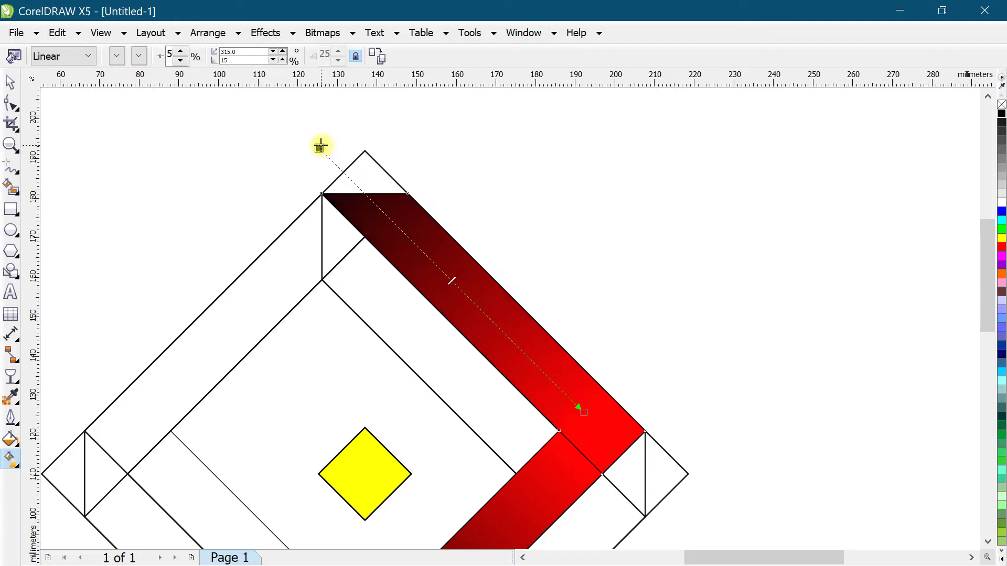
left_click(17, 85)
- Group the two gradient-filled bands
scroll(530, 294, "down", 1)
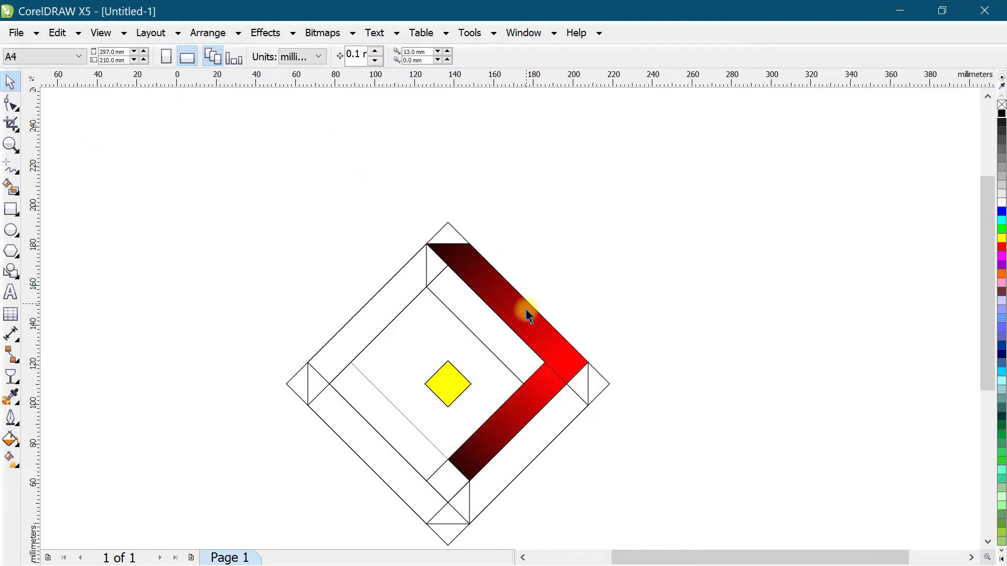
left_click(526, 313)
left_click(516, 423, "shift")
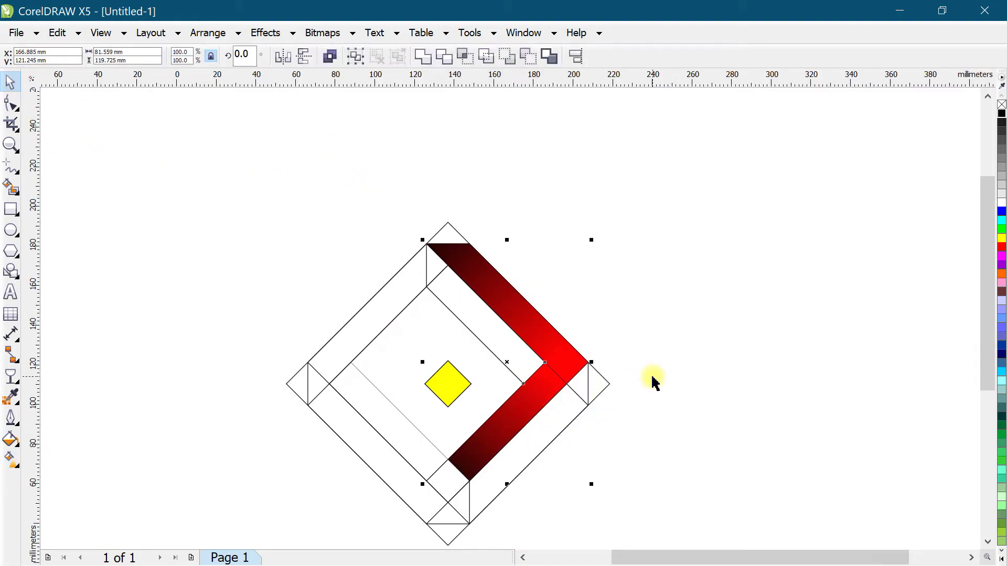
key("ctrl+g")
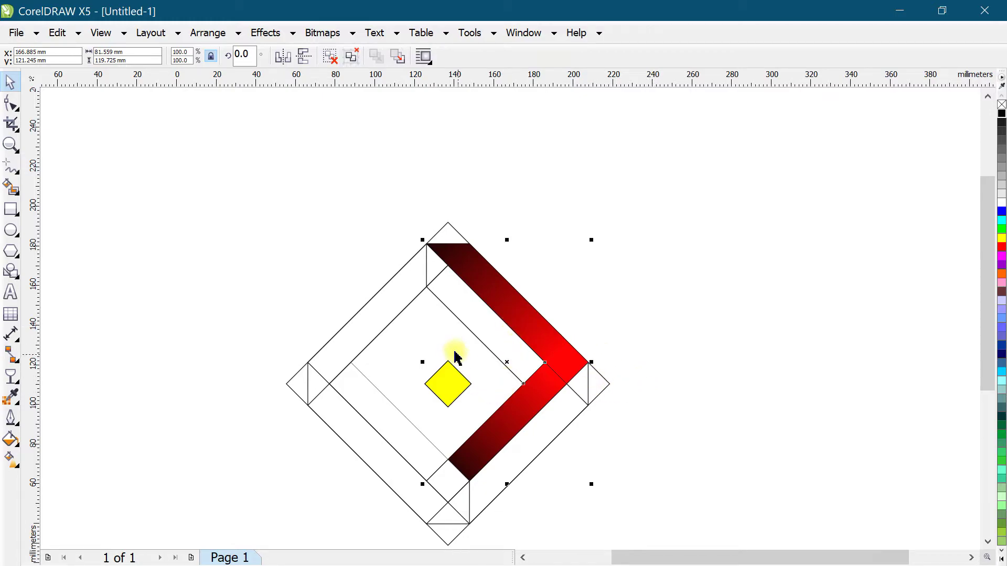
- Rotate a copy of the grouped bands 90° clockwise about the yellow square's center, and repeat the rotated copy twice to complete the frame
scroll(460, 408, "down", 1)
scroll(460, 432, "up", 2)
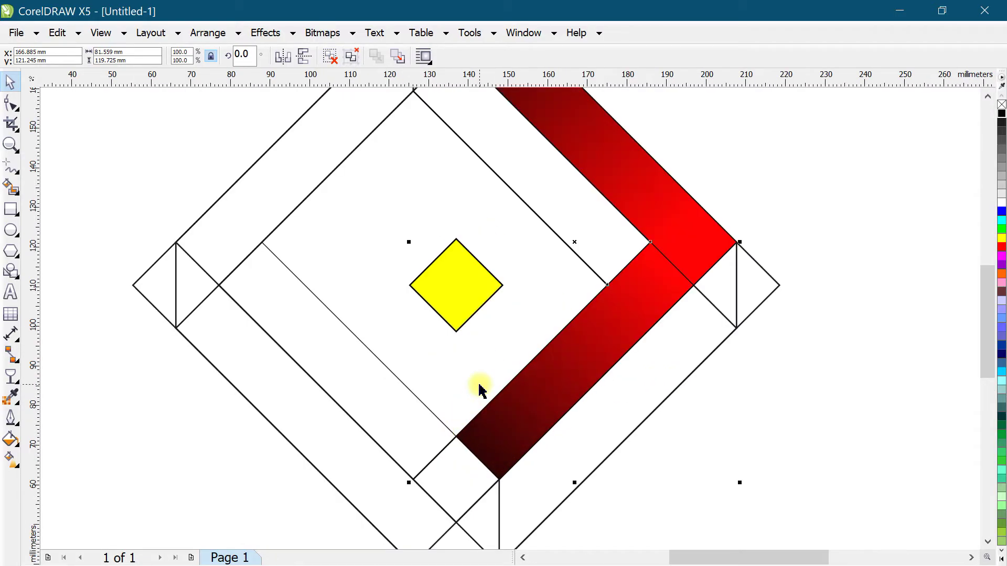
scroll(479, 388, "down", 1)
left_click(550, 271)
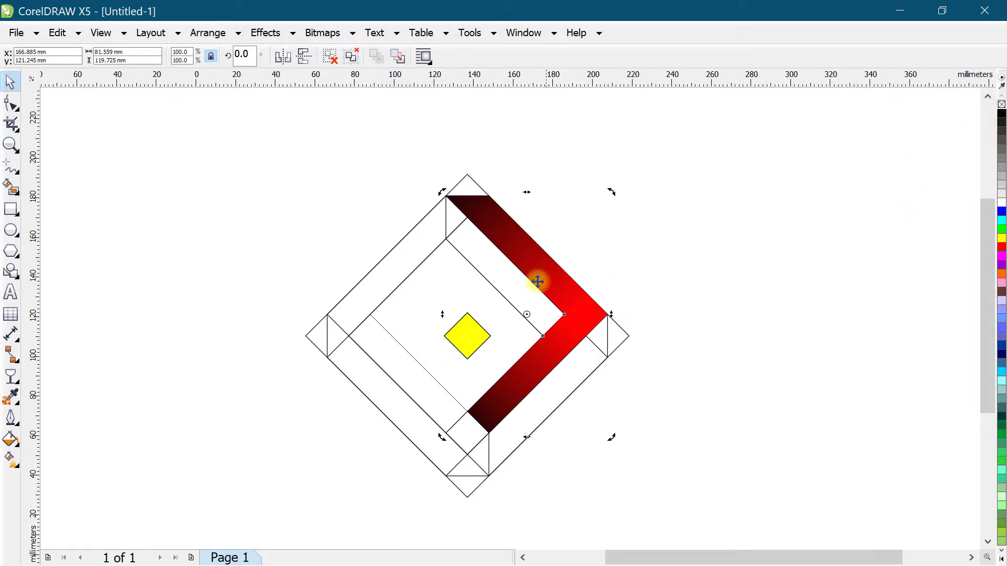
left_click(634, 277)
left_click(557, 314)
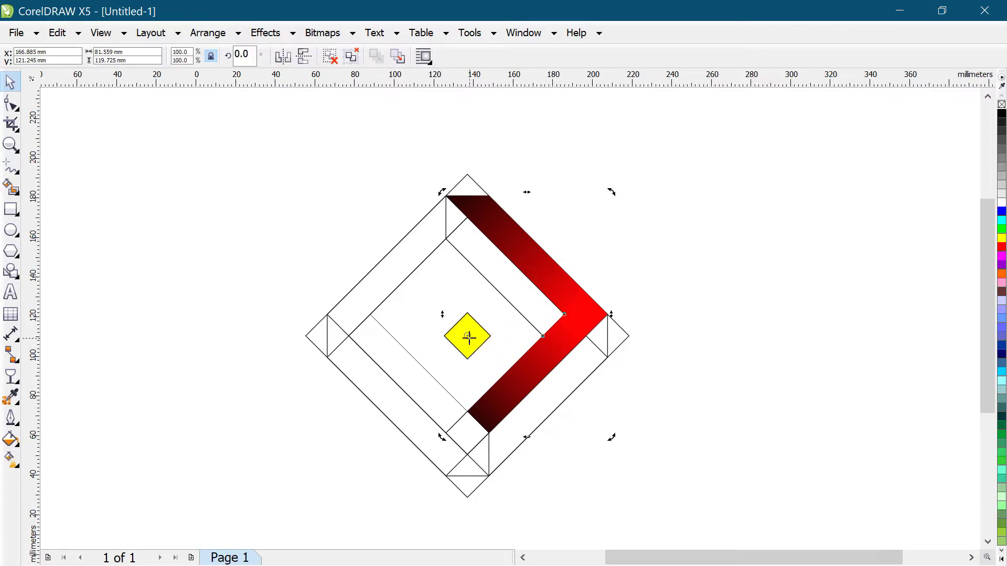
left_click_drag(613, 194, 603, 459)
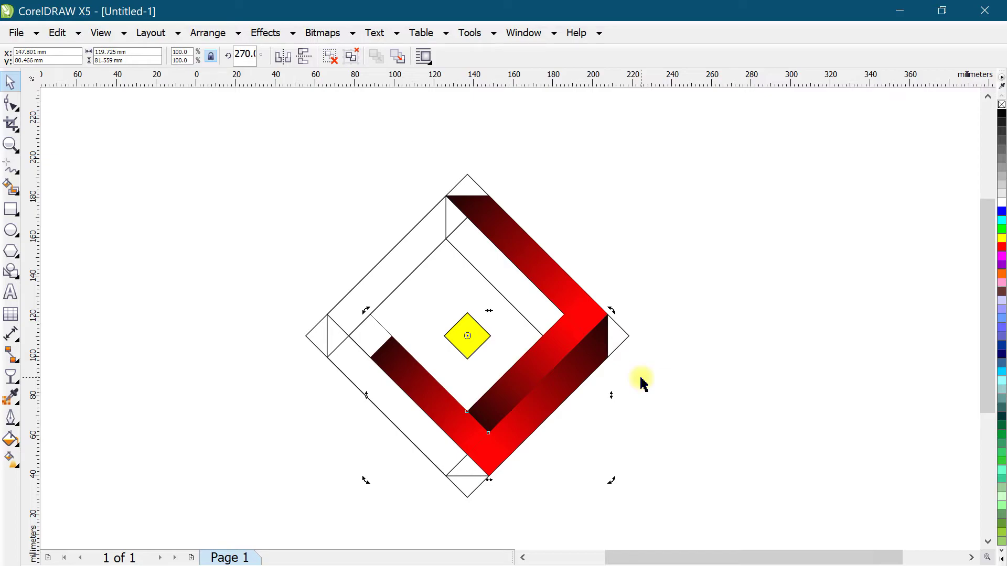
key("ctrl+r")
key("ctrl+r")
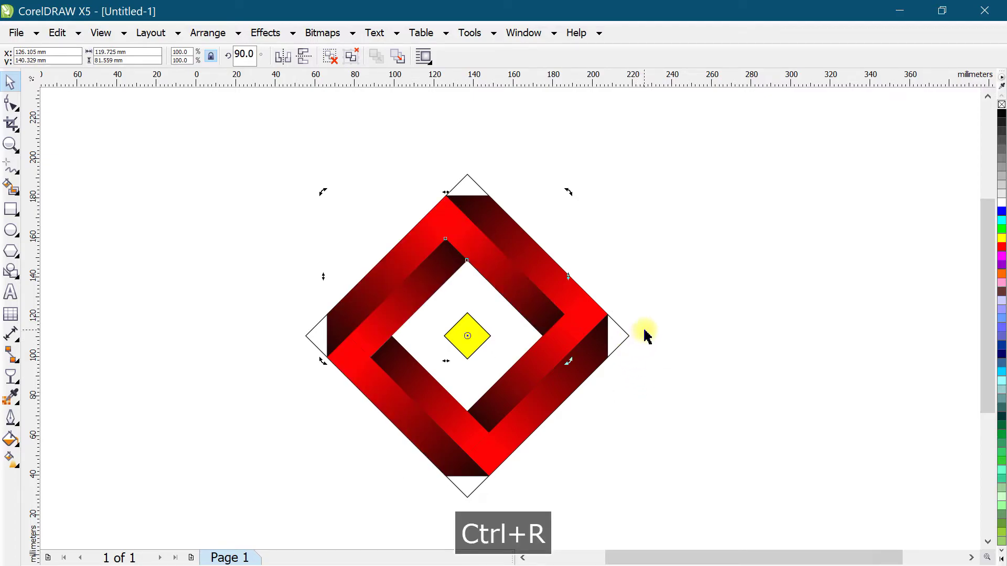
- Place a copy of the four band groups with the yellow square in the empty area left of and above the original design
left_click(442, 330)
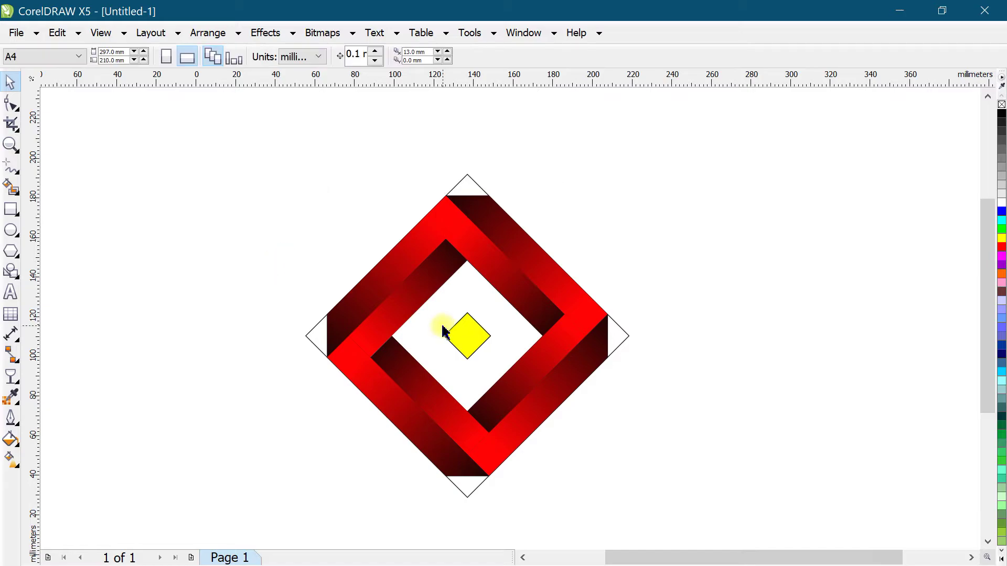
left_click(468, 336)
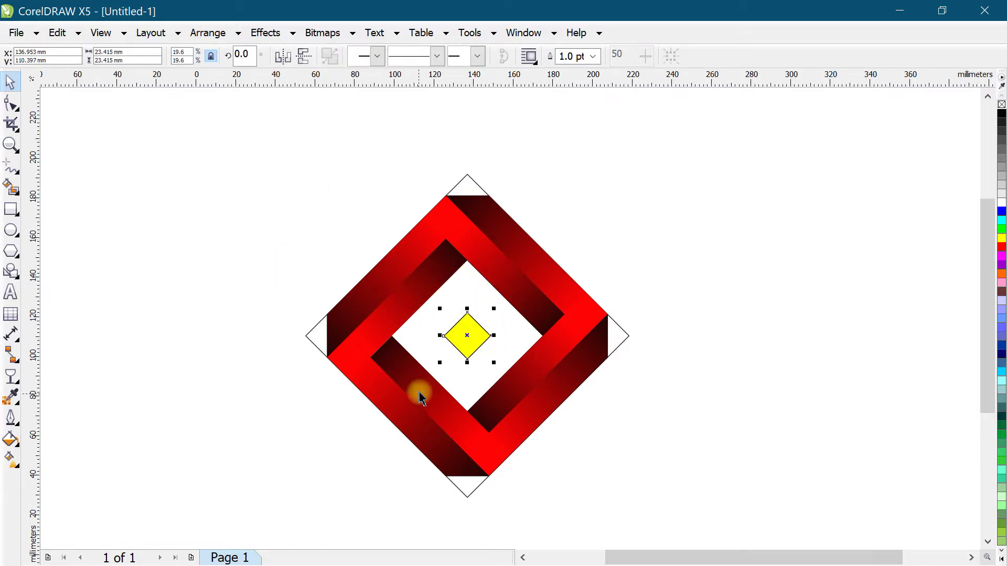
left_click(286, 314)
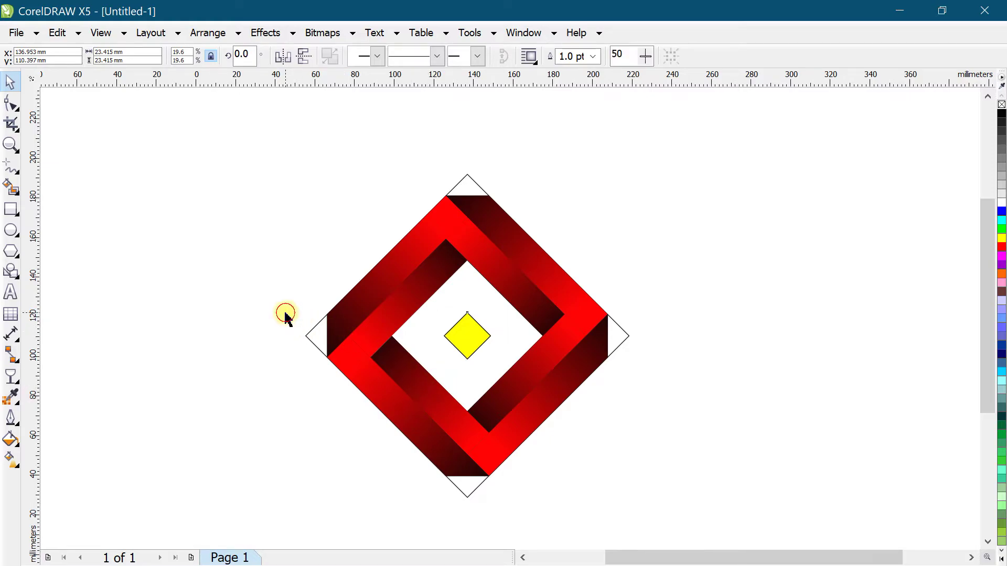
left_click(342, 318)
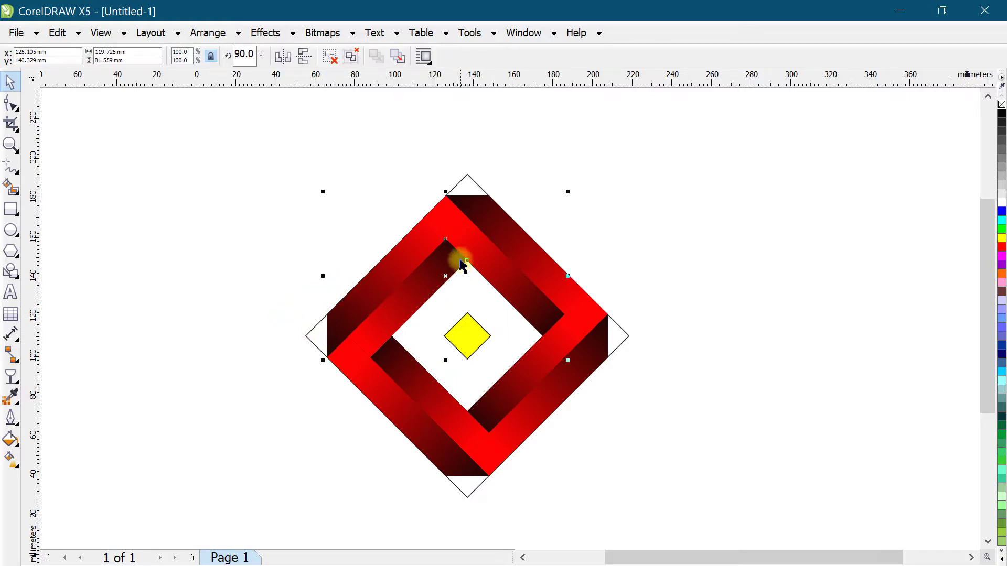
left_click(598, 342)
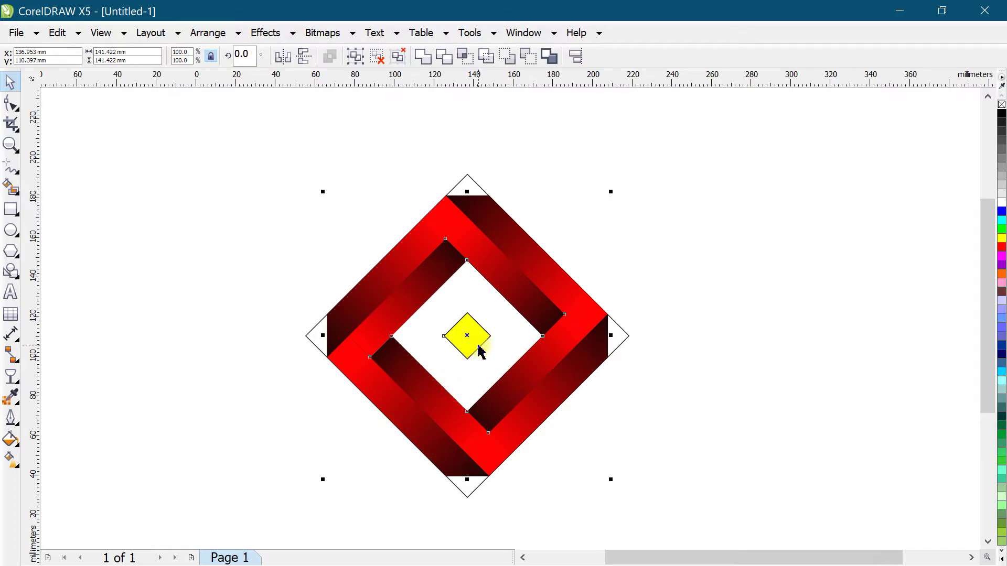
left_click_drag(468, 339, 124, 300)
scroll(466, 377, "down", 2)
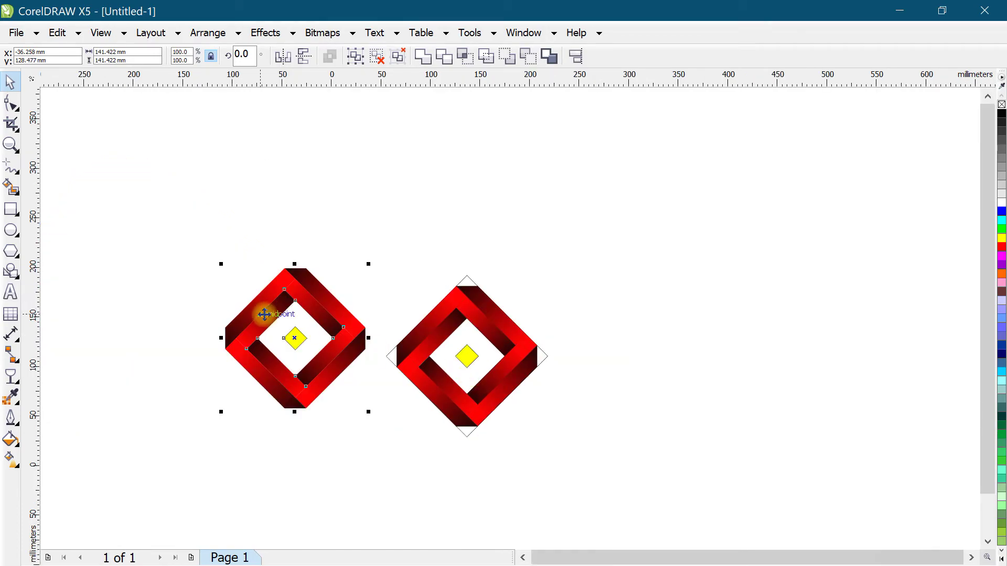
left_click_drag(292, 340, 237, 300)
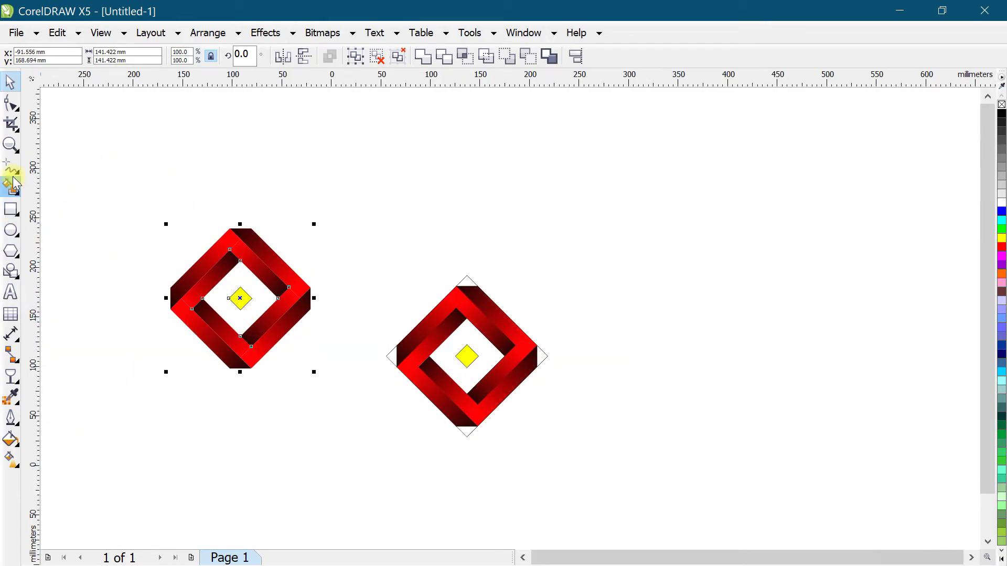
- Draw a straight freehand line along the copy's upper-left seam between outer and inner bands, from the left corner, spanning about 51 × 51 mm
left_click(10, 145)
left_click_drag(135, 196, 354, 382)
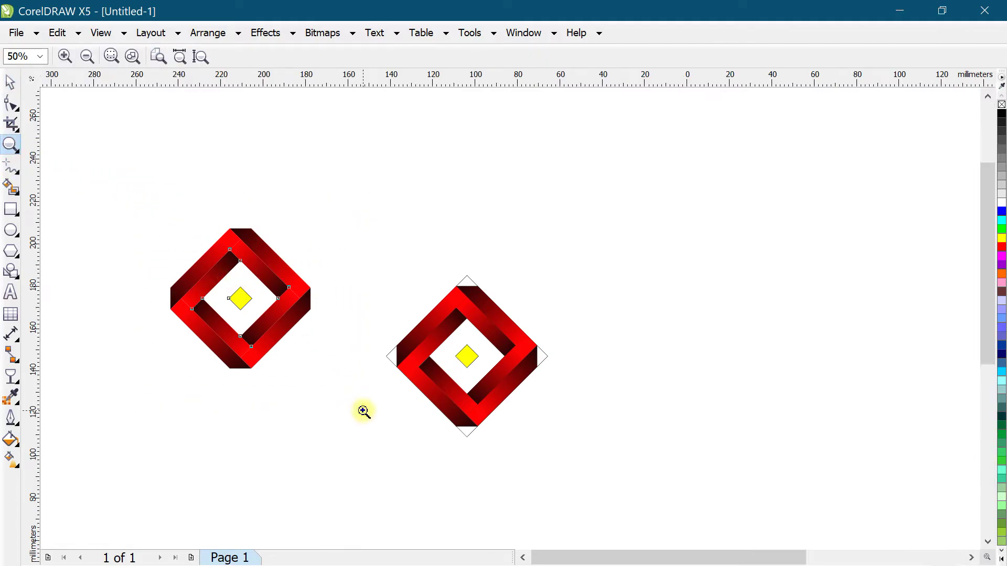
left_click(10, 82)
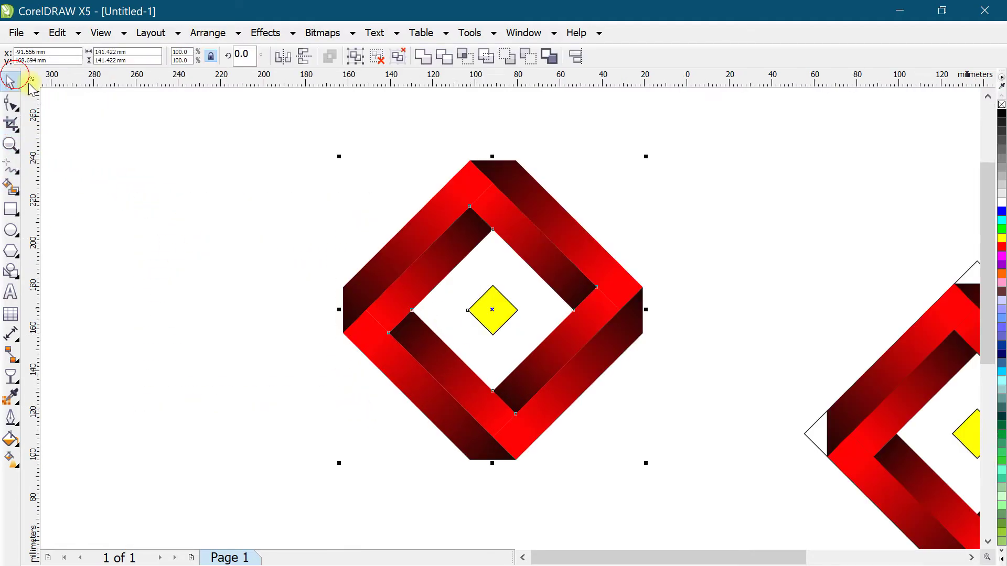
left_click(300, 290)
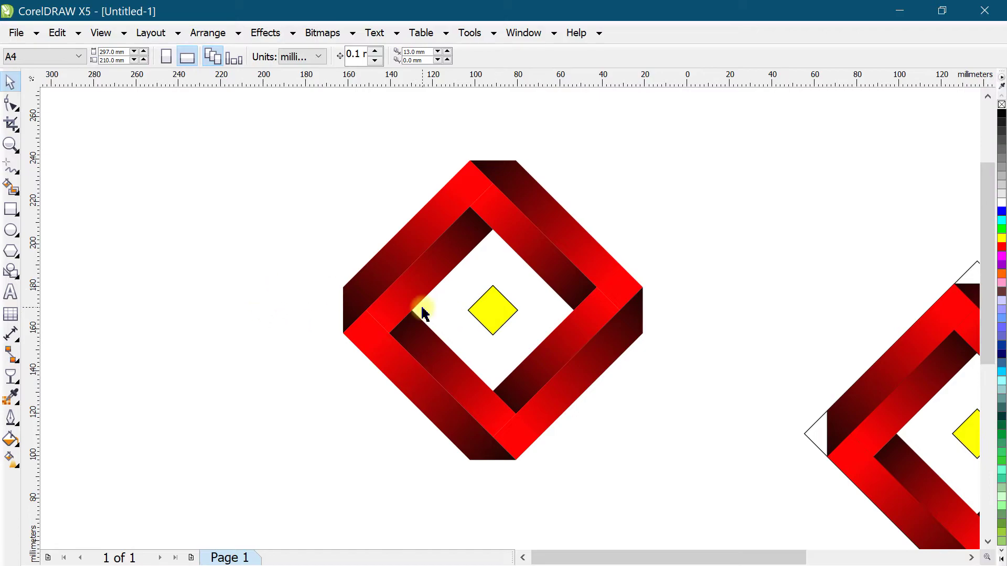
scroll(420, 312, "up", 2)
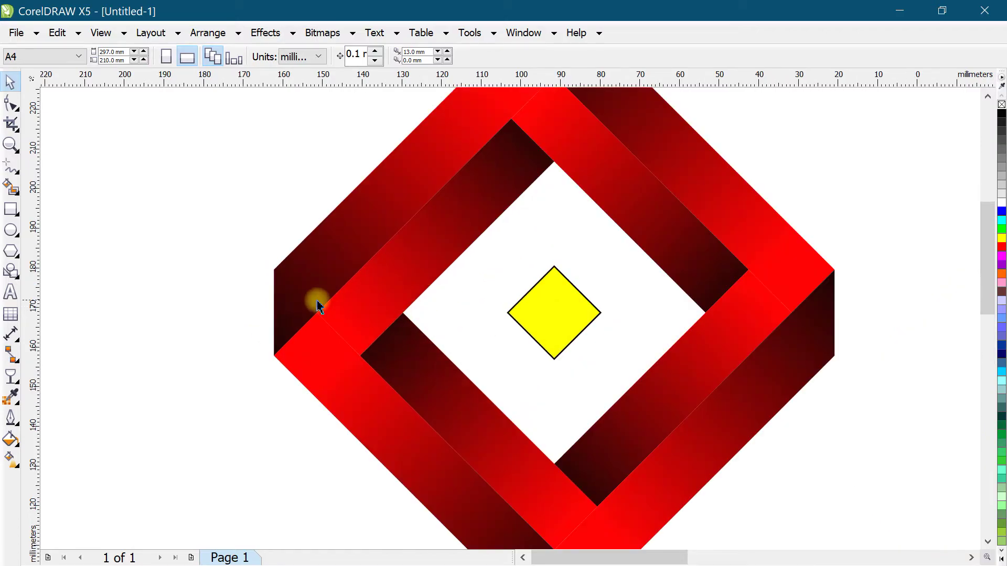
left_click(12, 167)
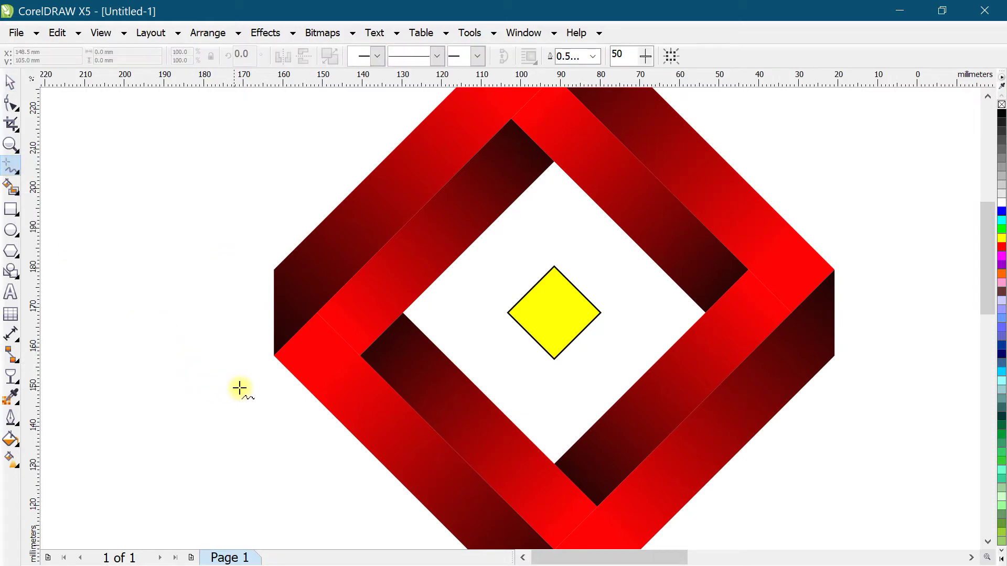
left_click(273, 354)
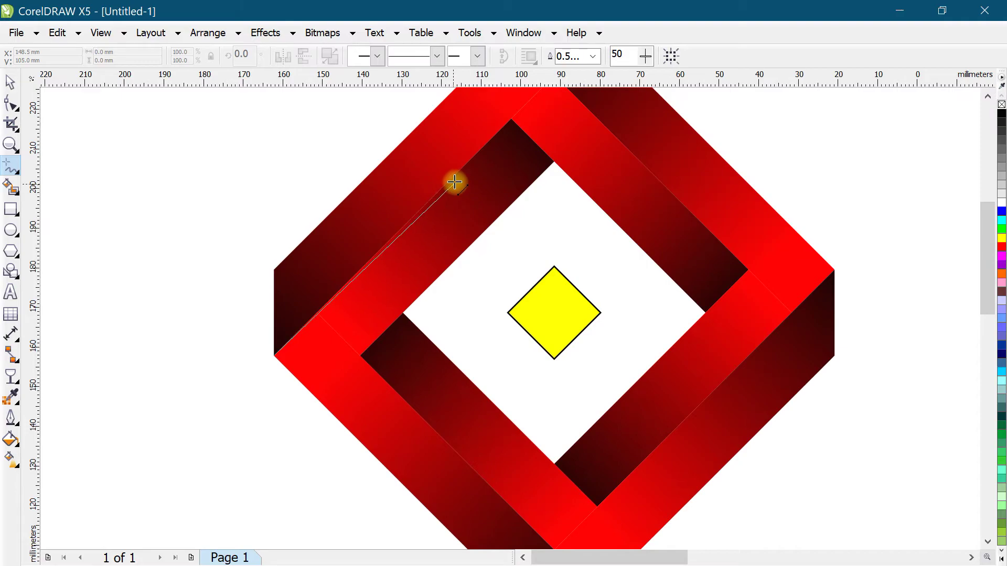
left_click(477, 153)
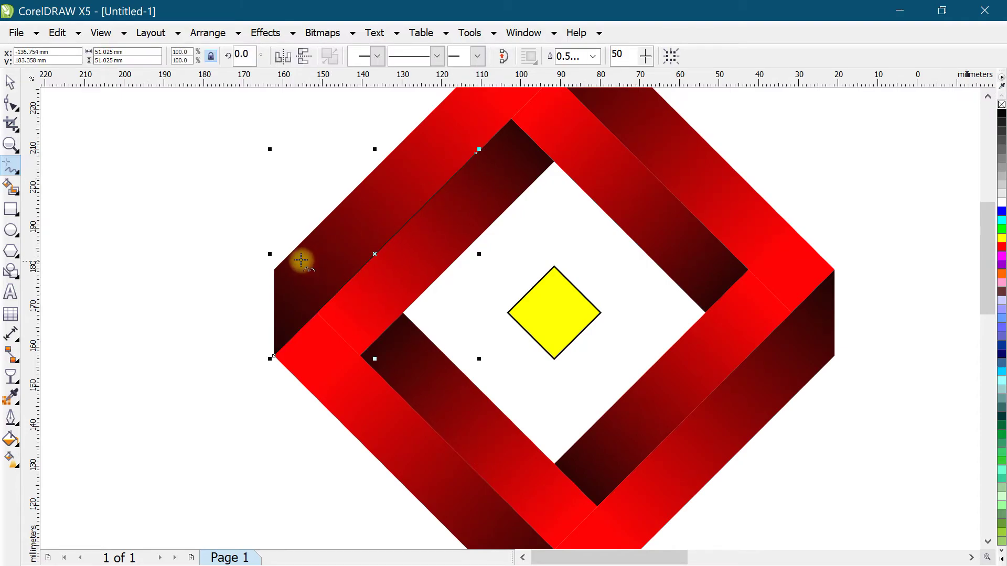
- Try a 10 pt outline width on the seam line
left_click(10, 82)
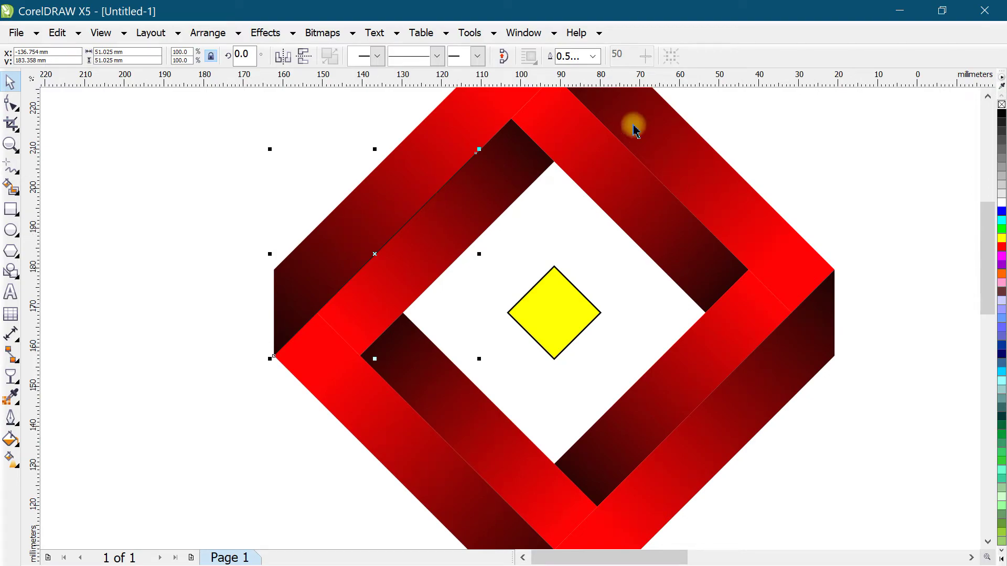
left_click(595, 57)
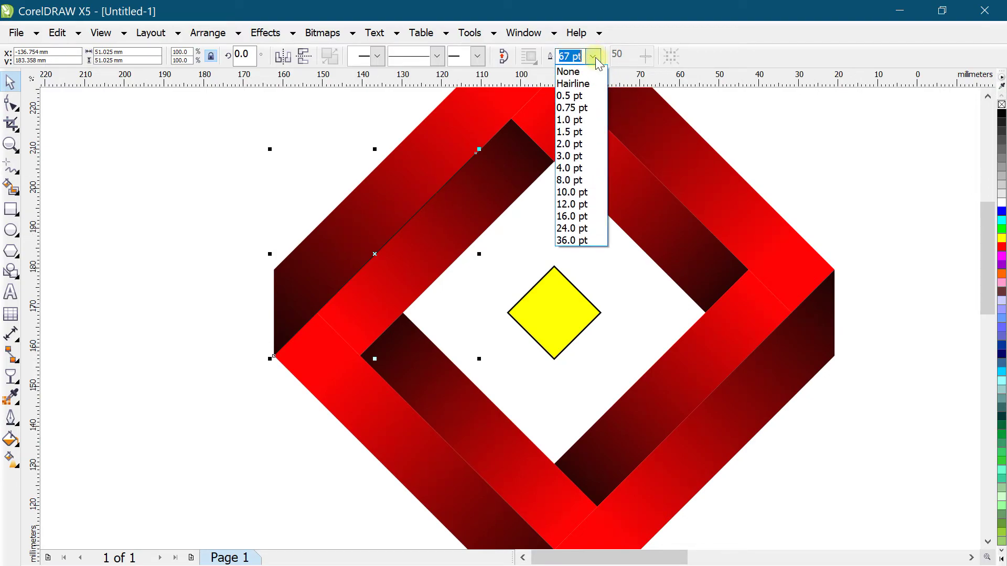
left_click(578, 194)
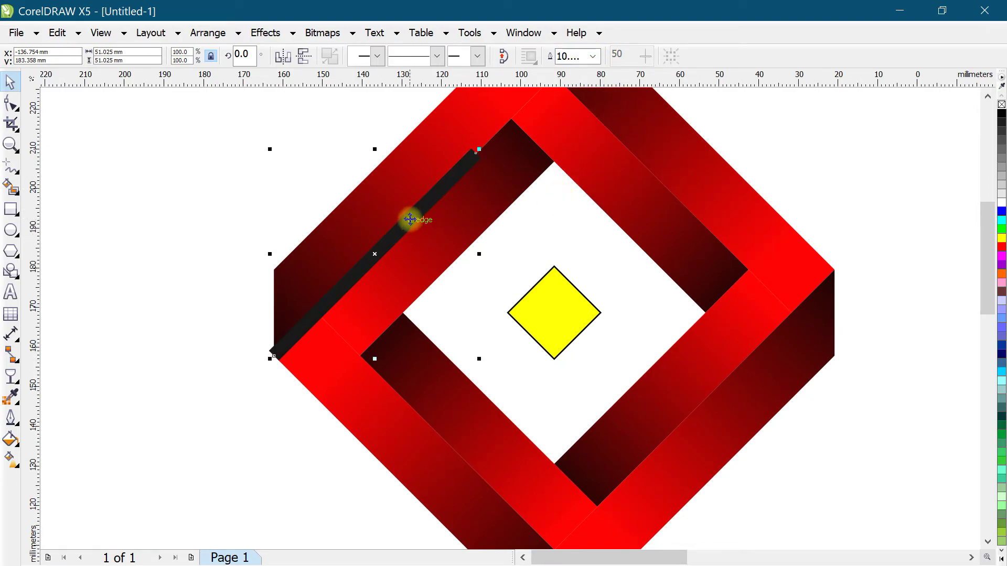
scroll(452, 168, "up", 2)
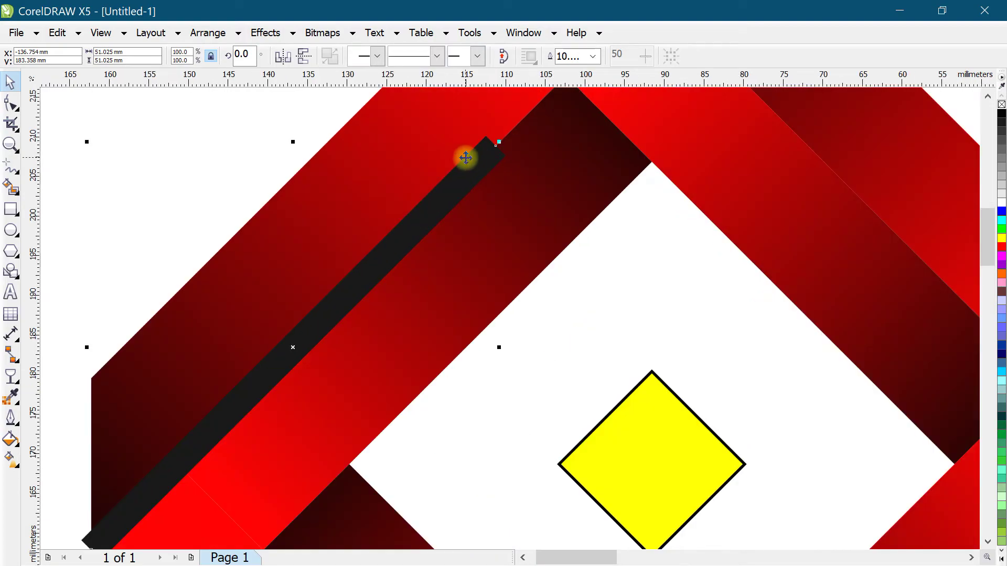
scroll(466, 158, "down", 2)
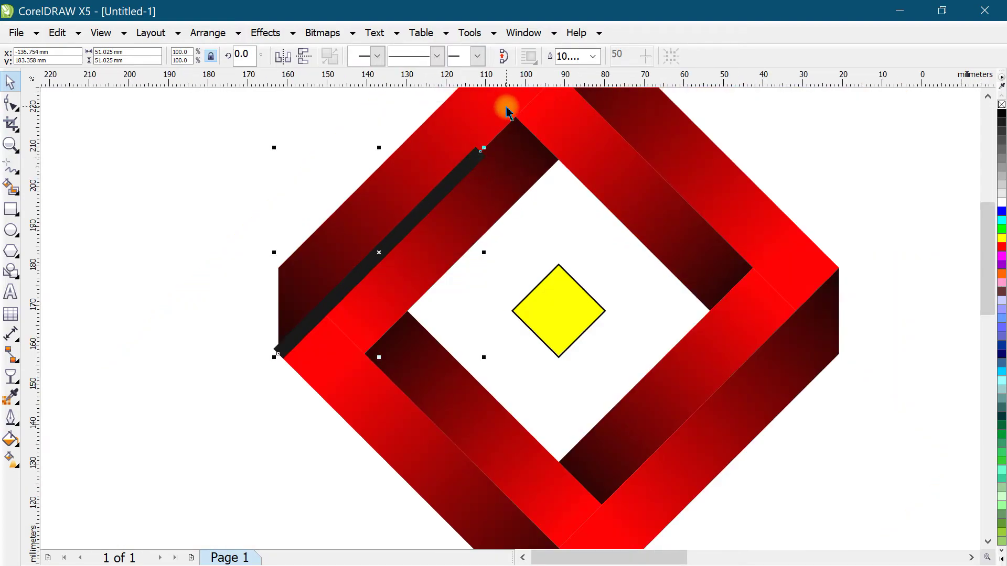
- Set the seam line's outline width to 8 pt
left_click(594, 56)
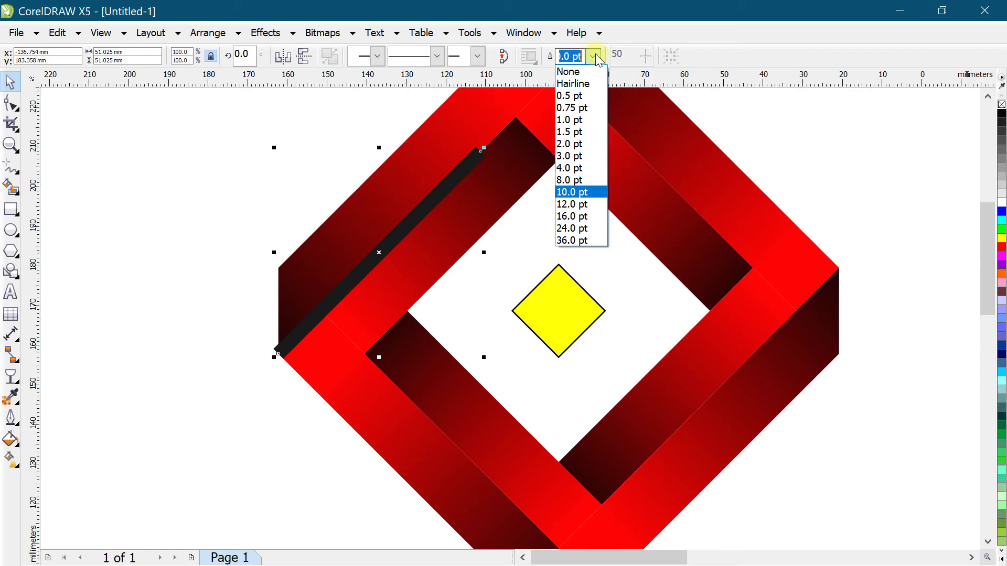
left_click(588, 178)
scroll(480, 149, "up", 2)
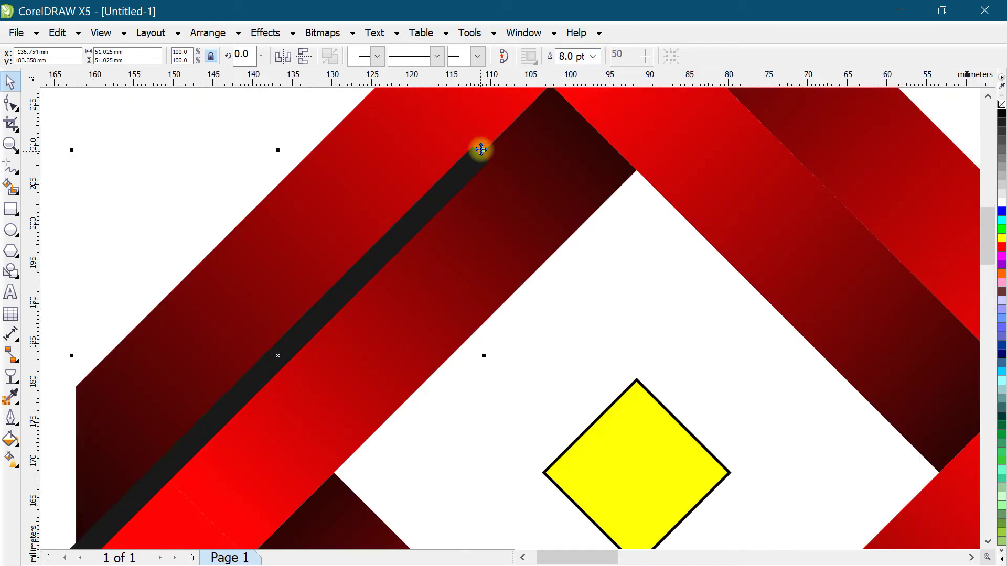
left_click(196, 139)
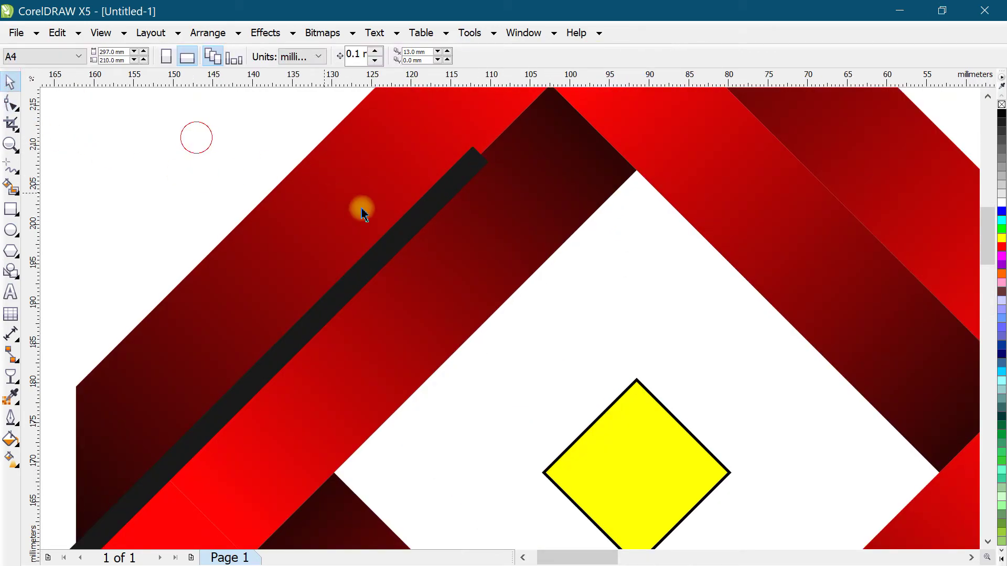
- Convert the thick seam line's outline to an object
left_click(425, 206)
scroll(471, 160, "up", 2)
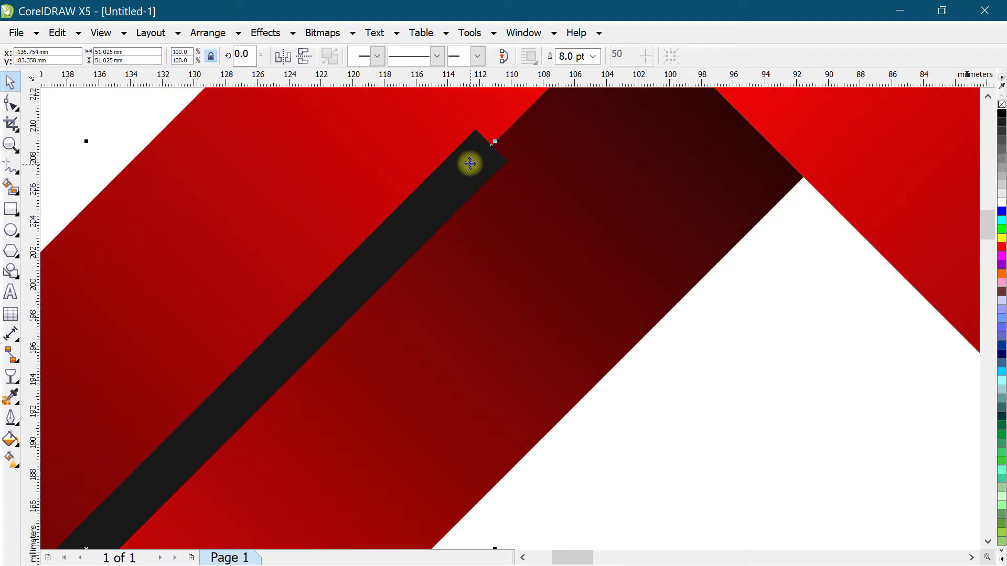
left_click(213, 33)
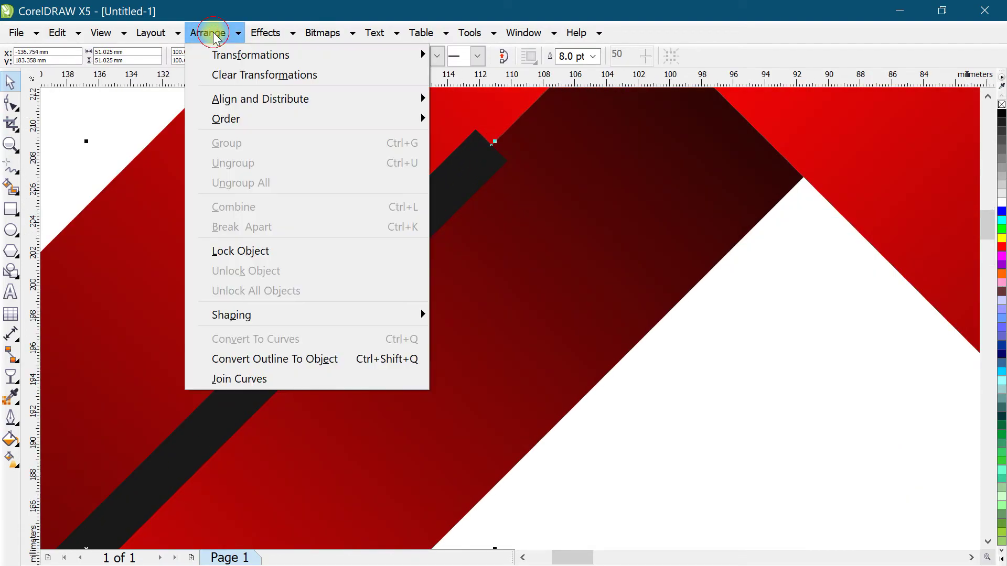
left_click(328, 360)
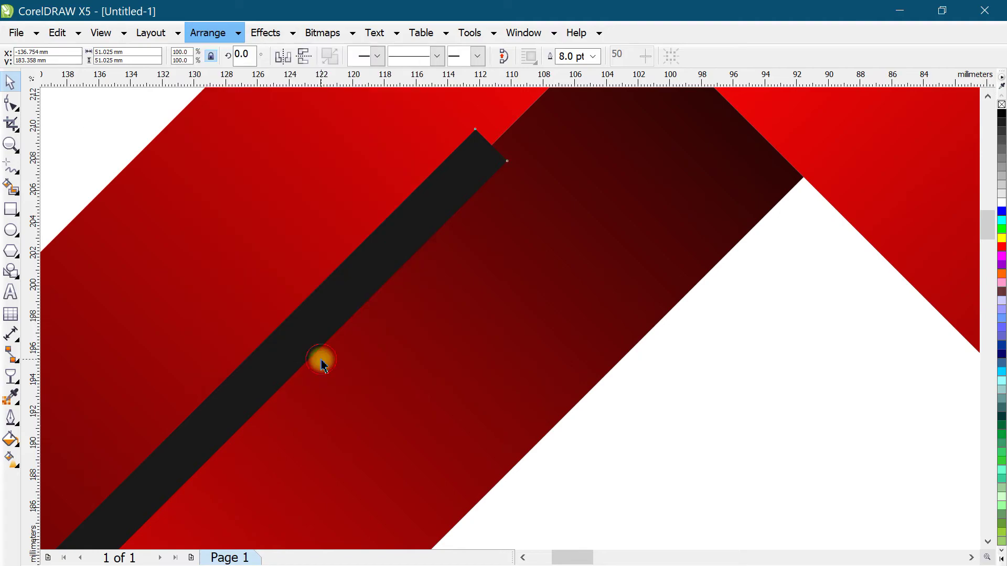
- Add a node at the middle of the strip's upper end and remove both end corner nodes, tapering the strip to a point
left_click(12, 103)
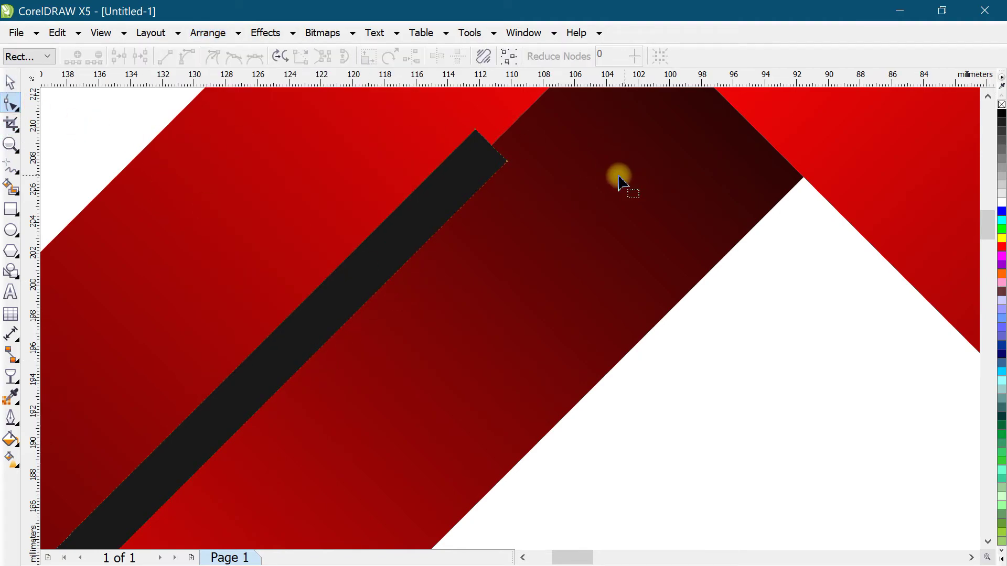
left_click(507, 162)
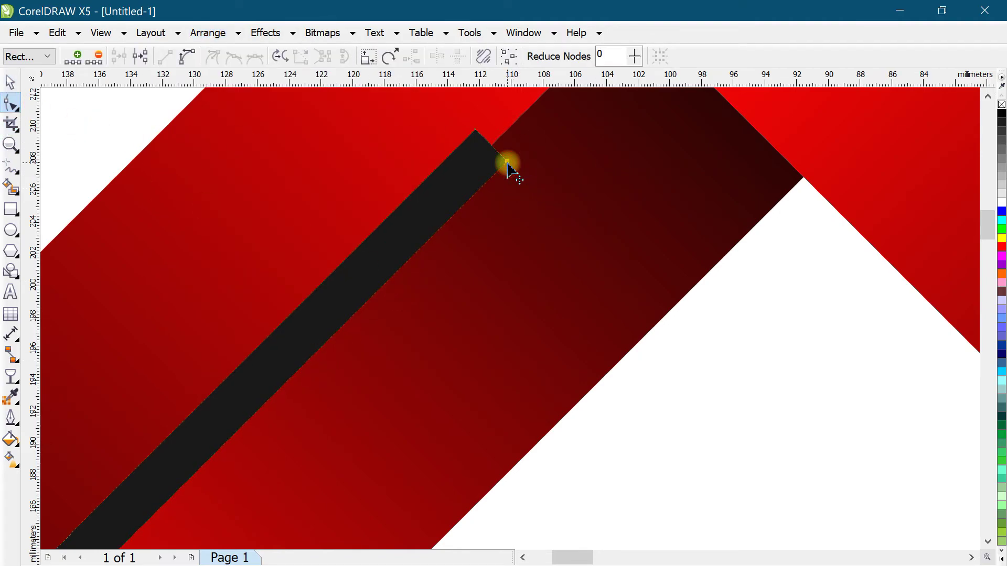
left_click(77, 57)
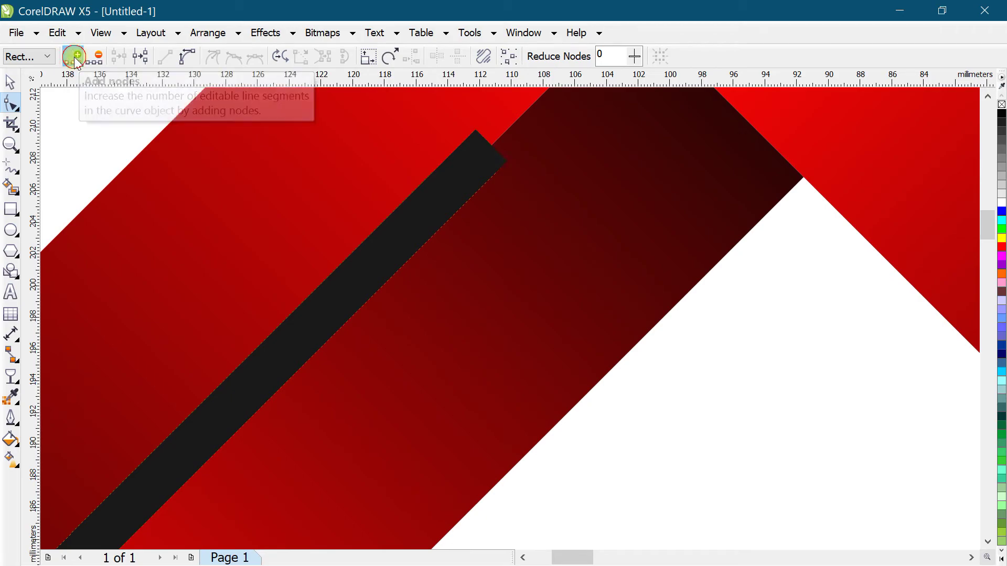
left_click(767, 341)
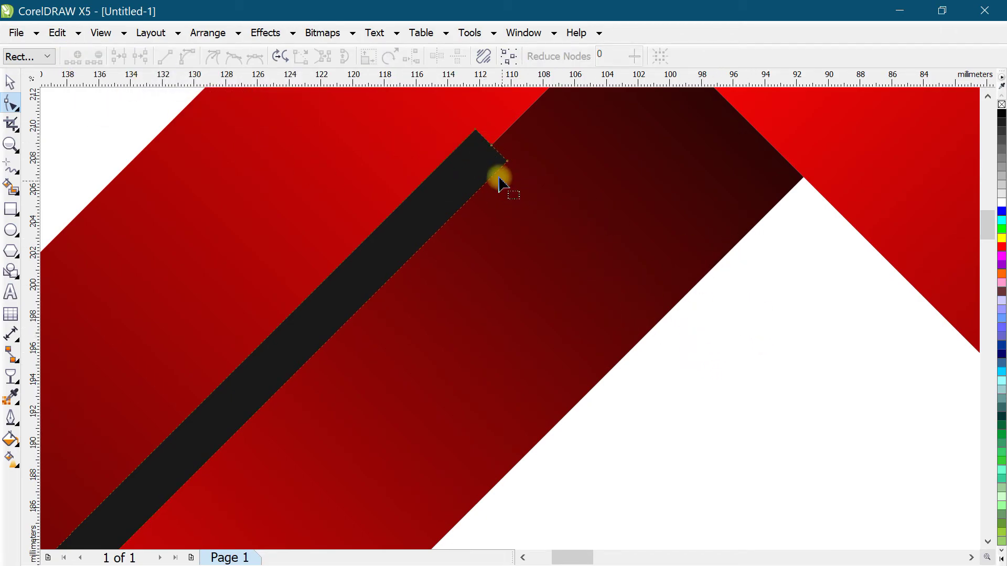
left_click_drag(508, 166, 476, 135)
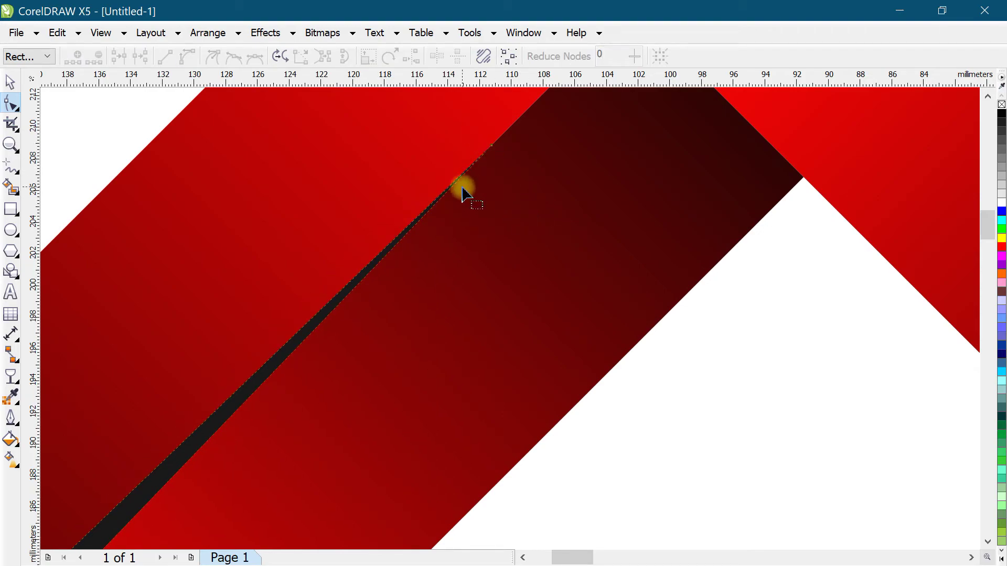
left_click(360, 241)
scroll(360, 241, "down", 2)
scroll(360, 240, "down", 2)
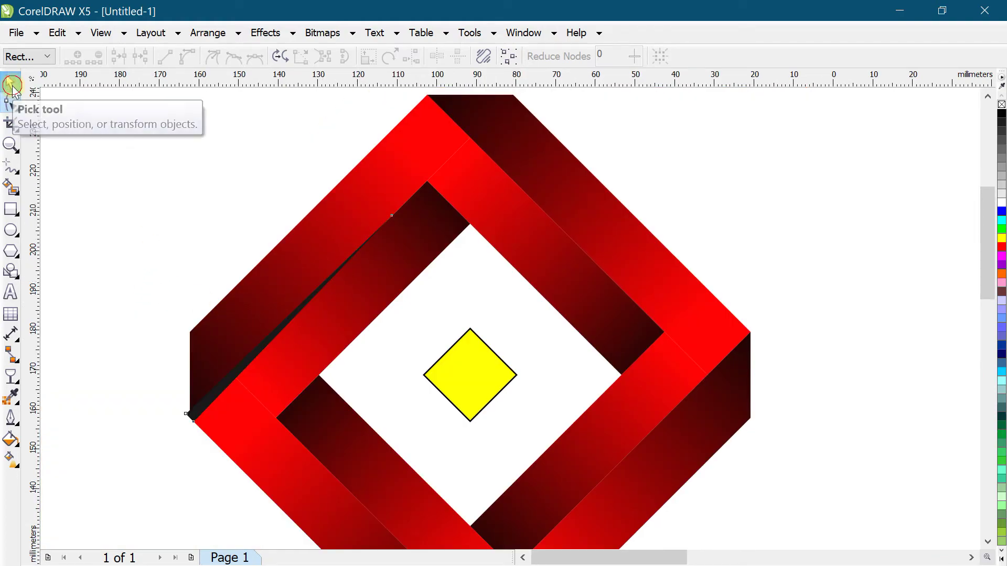
- Fill the tapered strip with white
left_click(10, 83)
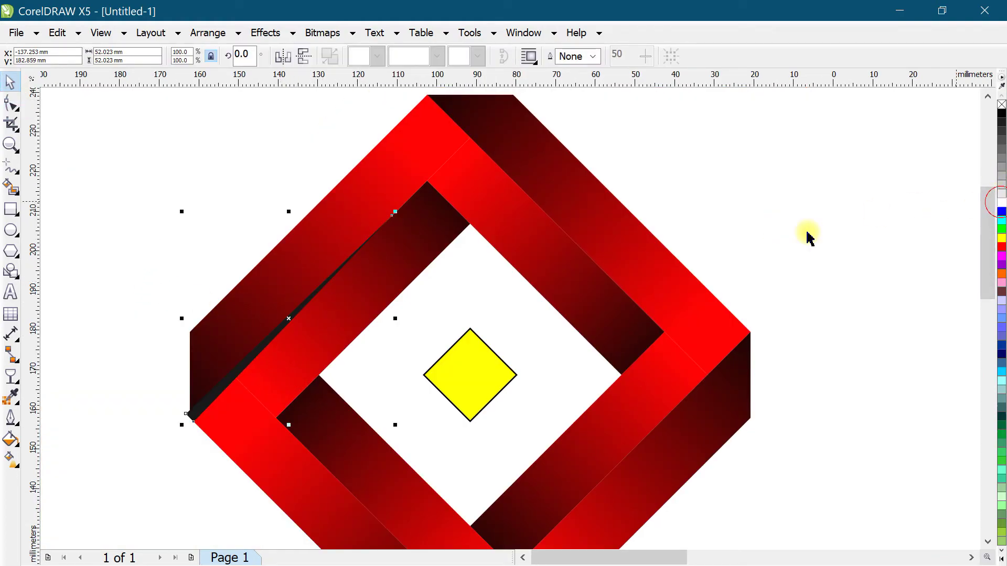
scroll(198, 388, "up", 2)
scroll(314, 300, "down", 2)
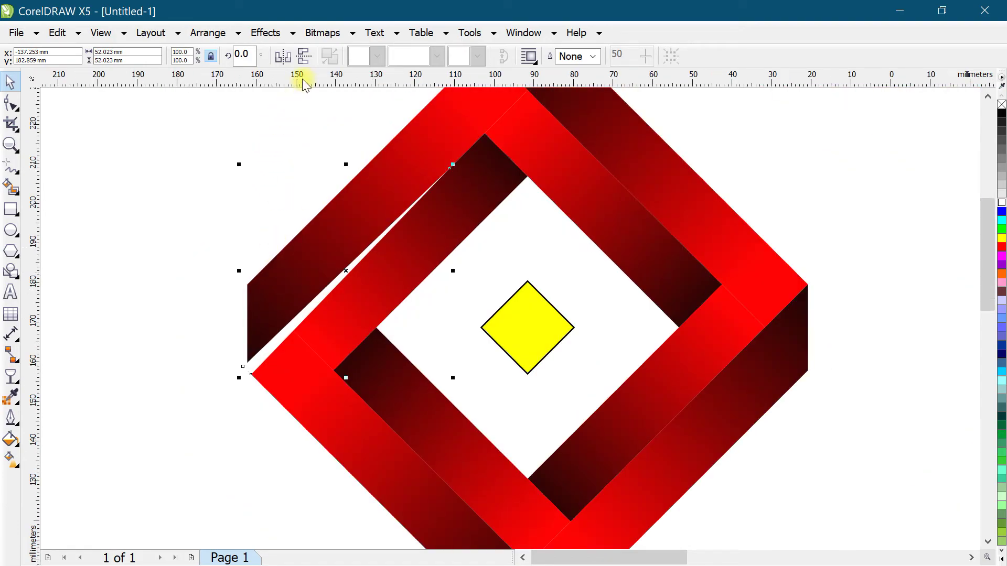
- Convert the white tapered strip to a 300 dpi RGB Color (24-bit) bitmap with anti-aliasing and a transparent background
left_click(322, 33)
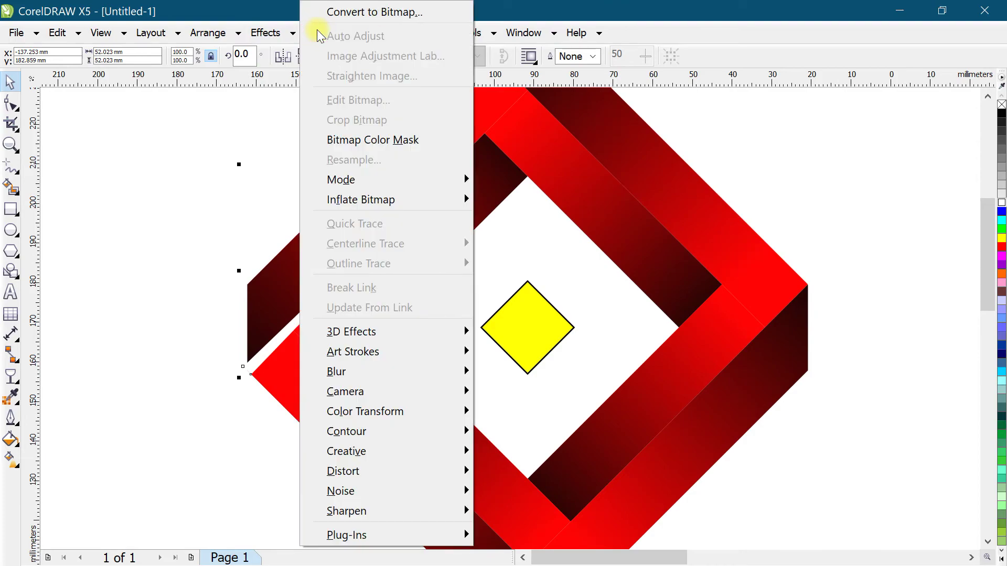
left_click(363, 11)
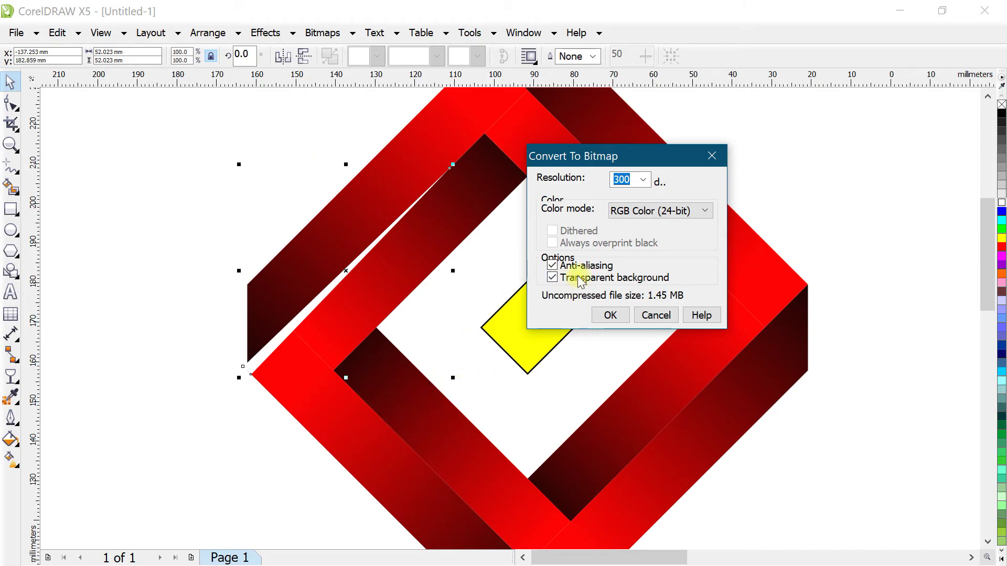
left_click(619, 316)
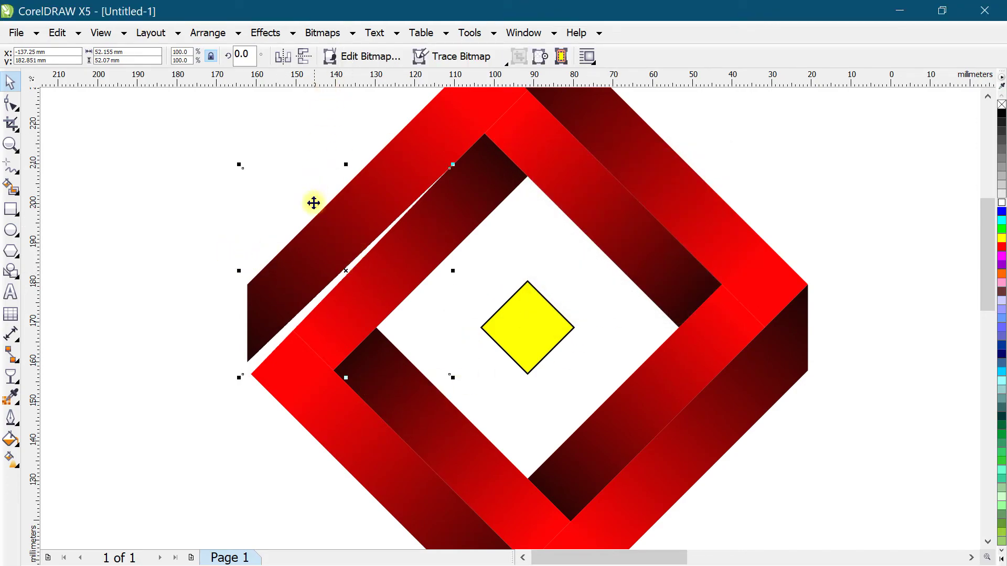
- Apply a Gaussian Blur with an 8-pixel radius to the white strip bitmap
left_click(323, 34)
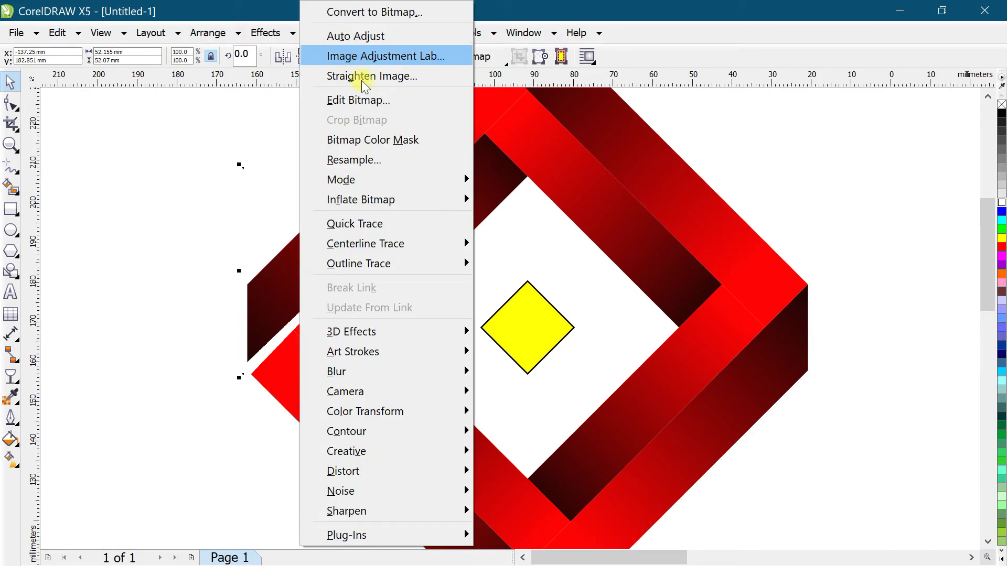
mouse_move(375, 369)
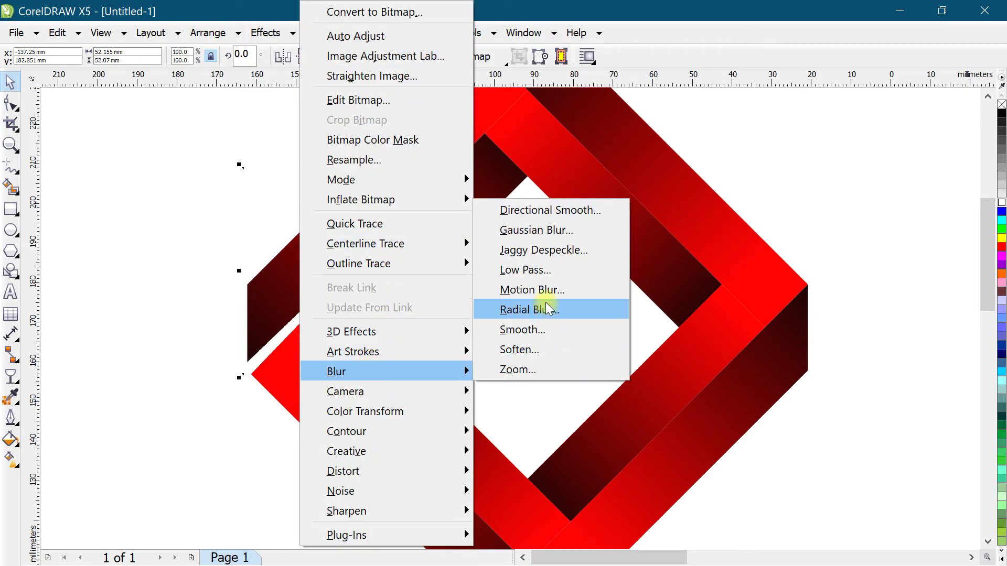
left_click(562, 235)
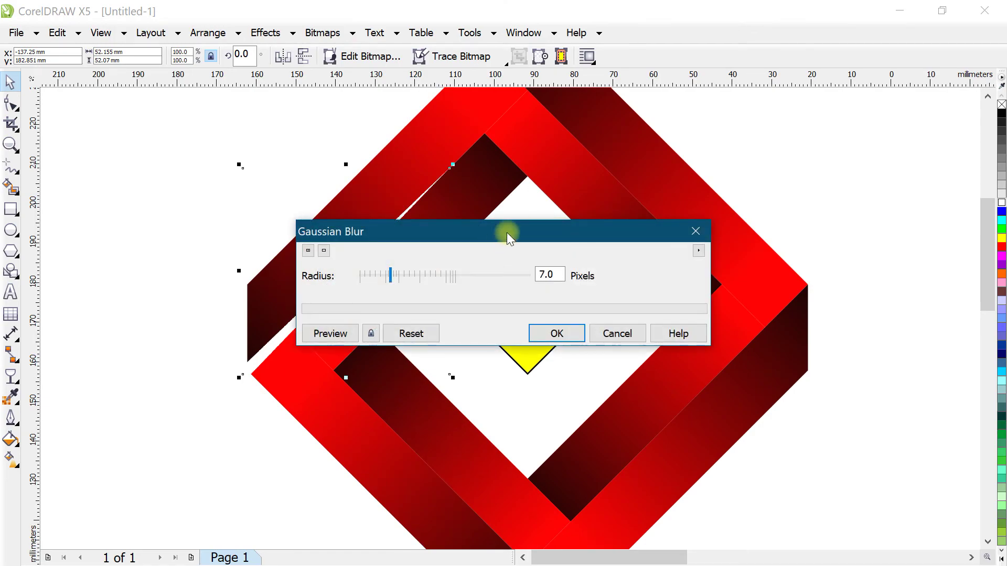
left_click_drag(507, 232, 715, 96)
left_click(578, 198)
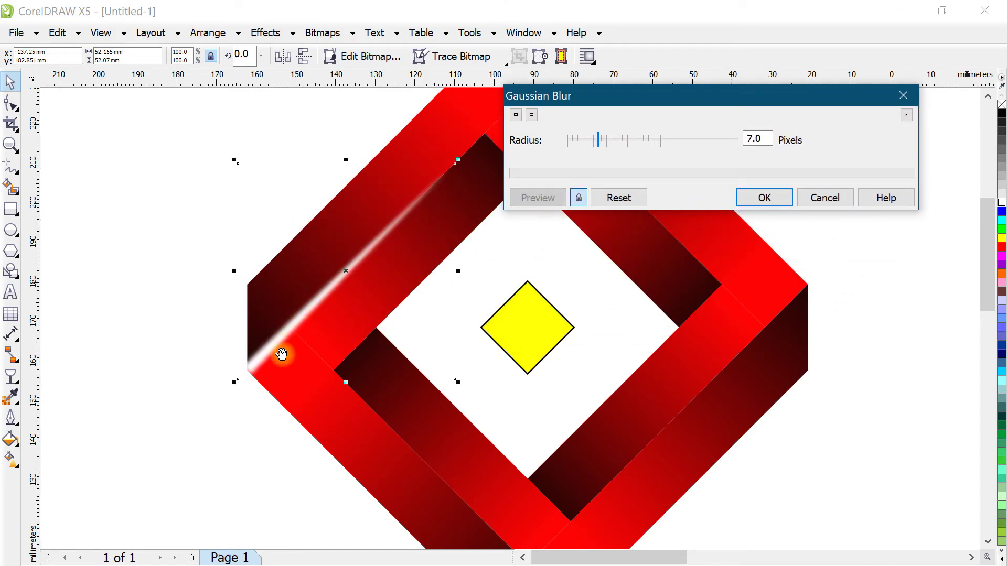
left_click(603, 141)
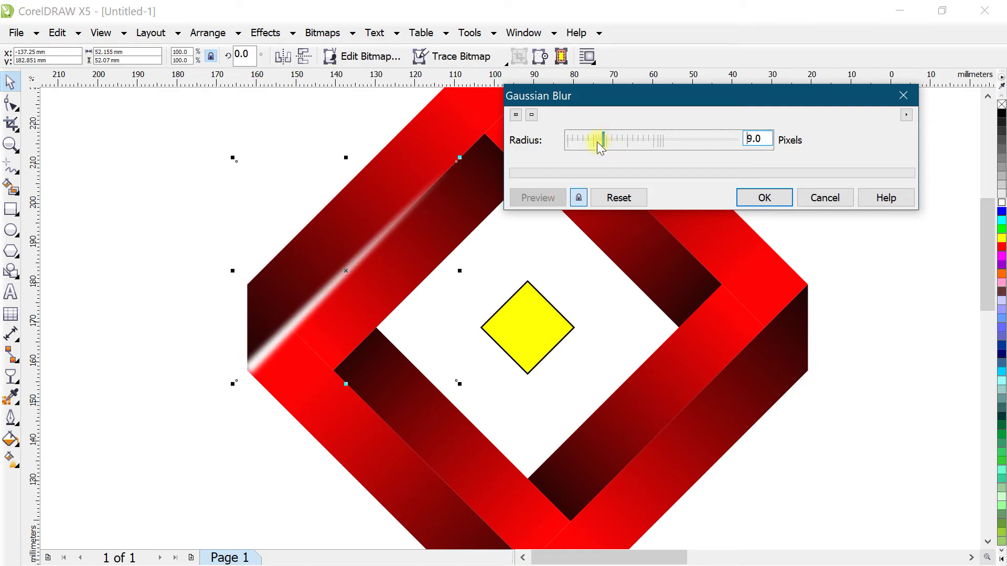
left_click(600, 141)
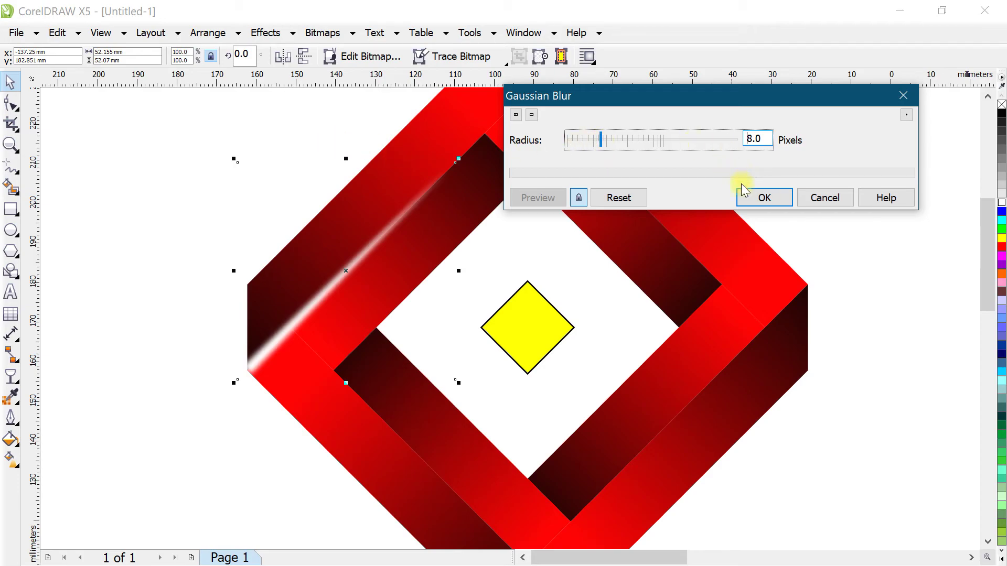
left_click(599, 139)
left_click(601, 141)
left_click(764, 198)
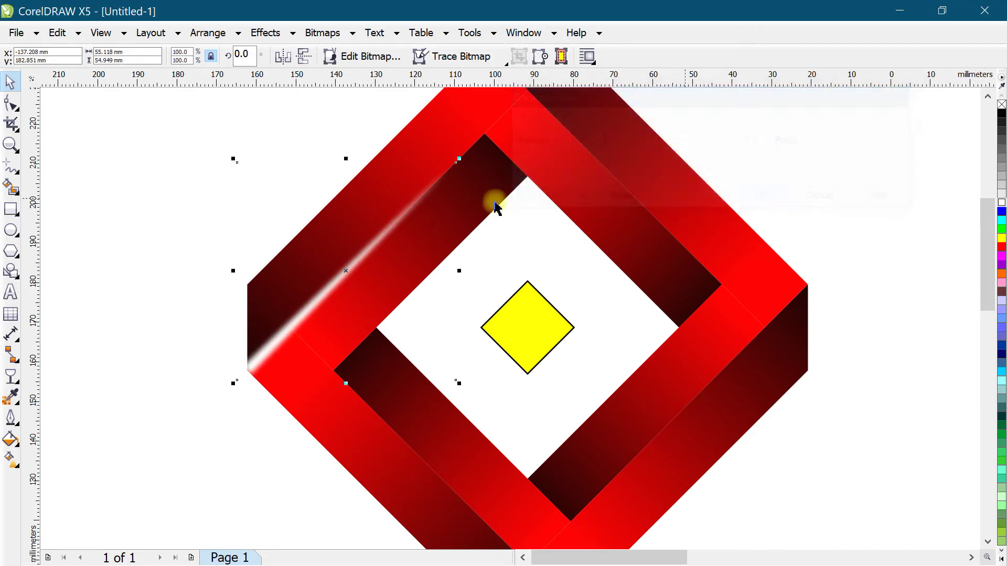
- Place copies of the blurred highlight on the other three seams by rotating it in 90° increments around the yellow diamond's center
left_click(337, 312)
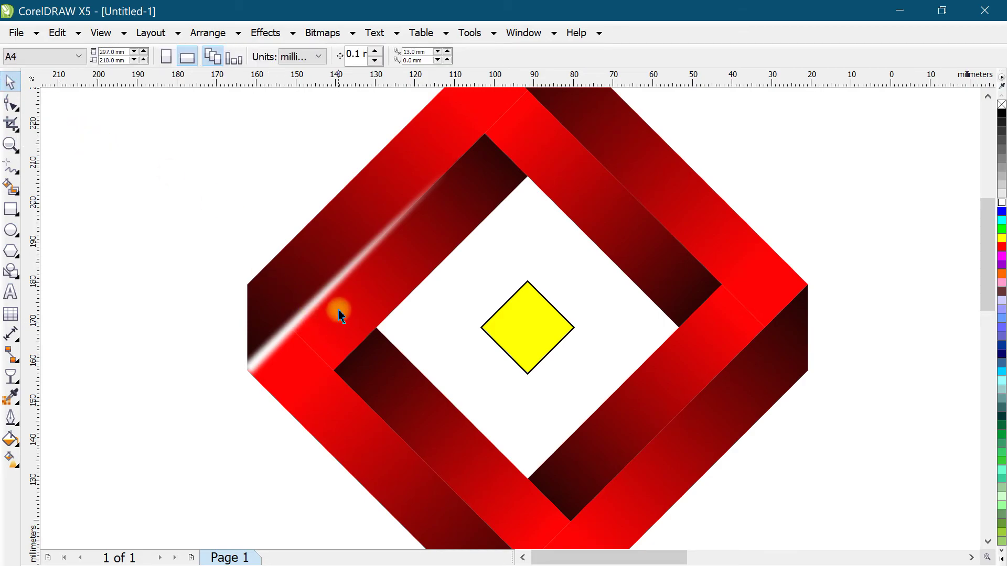
left_click(339, 281)
left_click(344, 319)
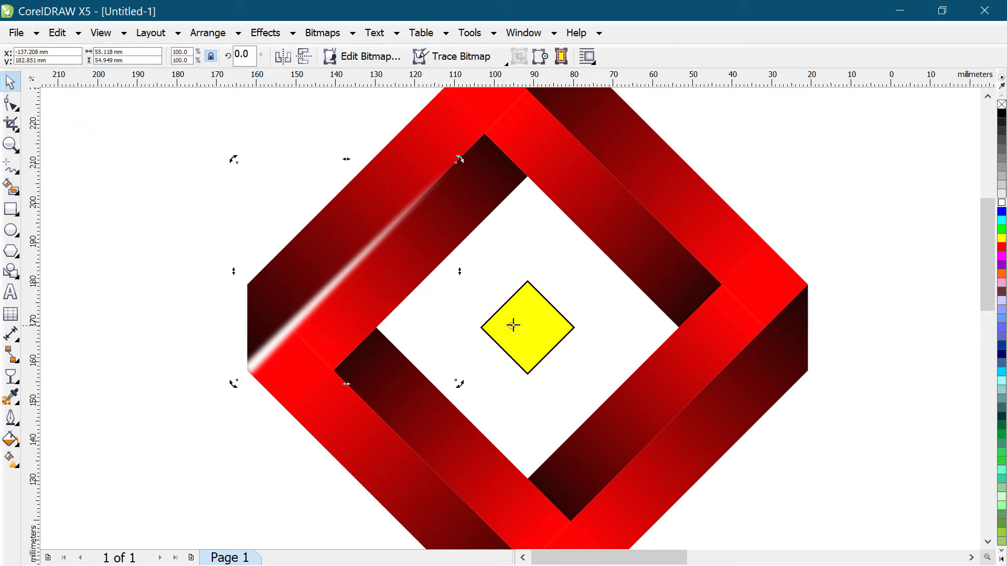
scroll(439, 266, "down", 2)
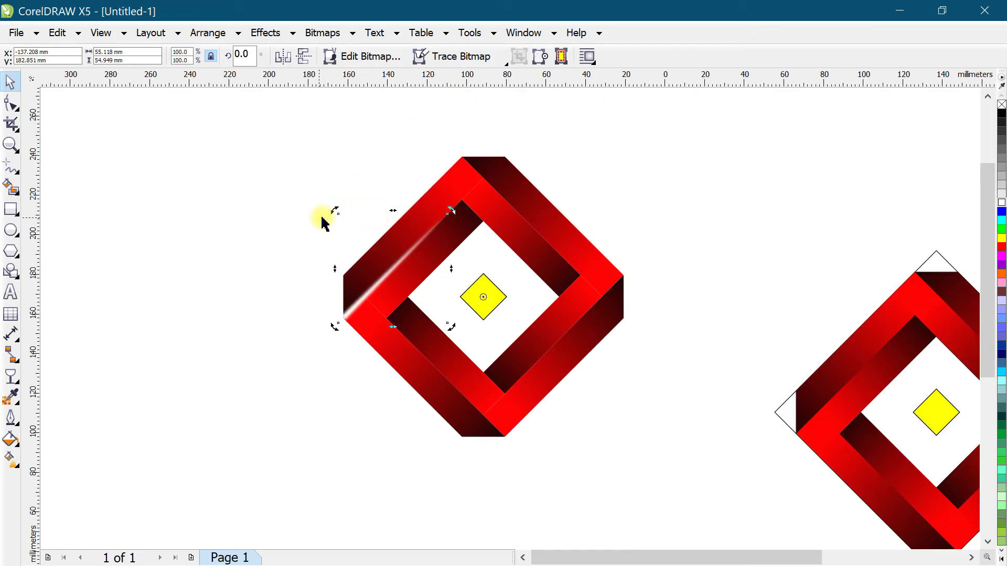
left_click_drag(331, 209, 541, 167)
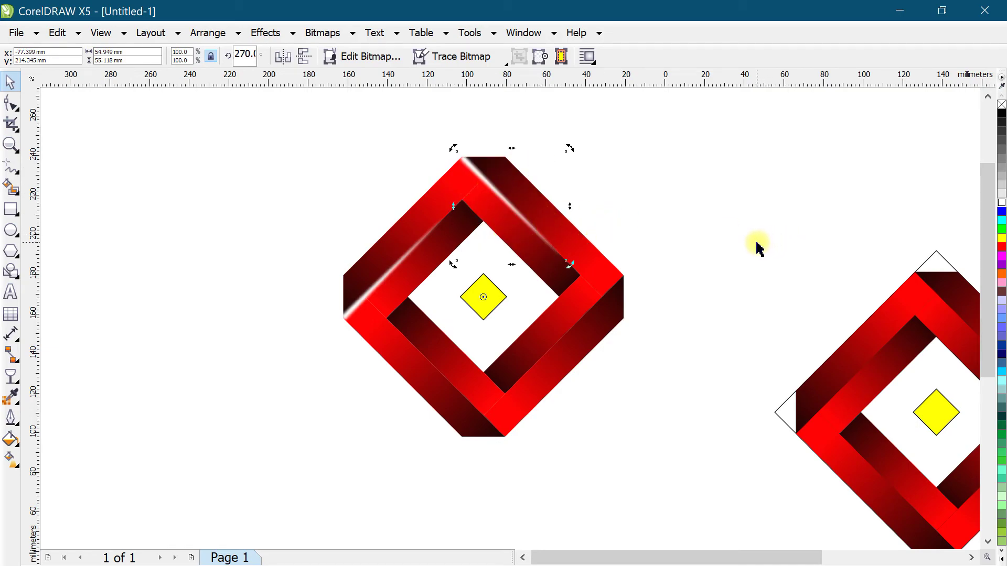
key("ctrl+r")
key("ctrl+r")
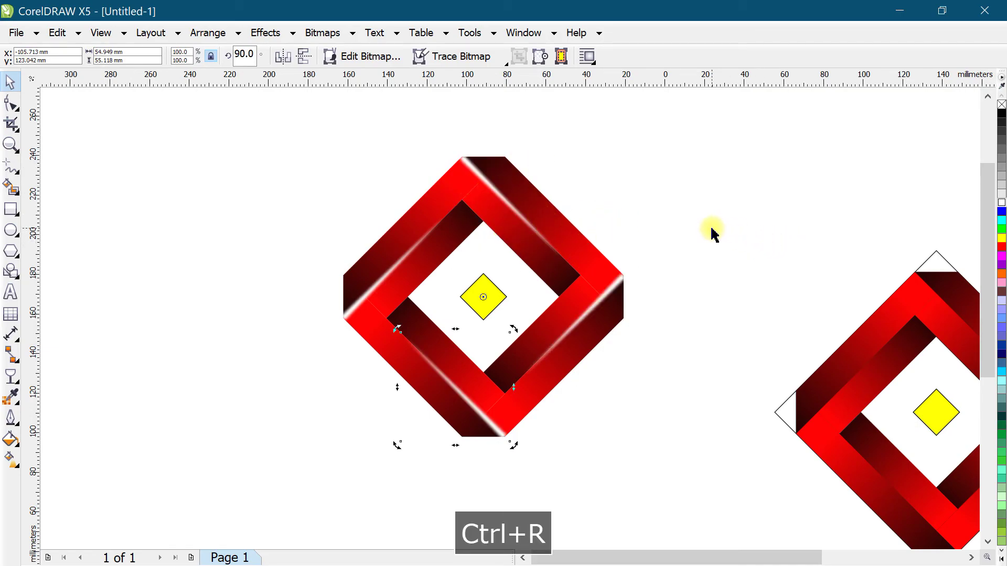
- Delete the yellow diamond at the center of the highlighted design
left_click(646, 249)
left_click(495, 292)
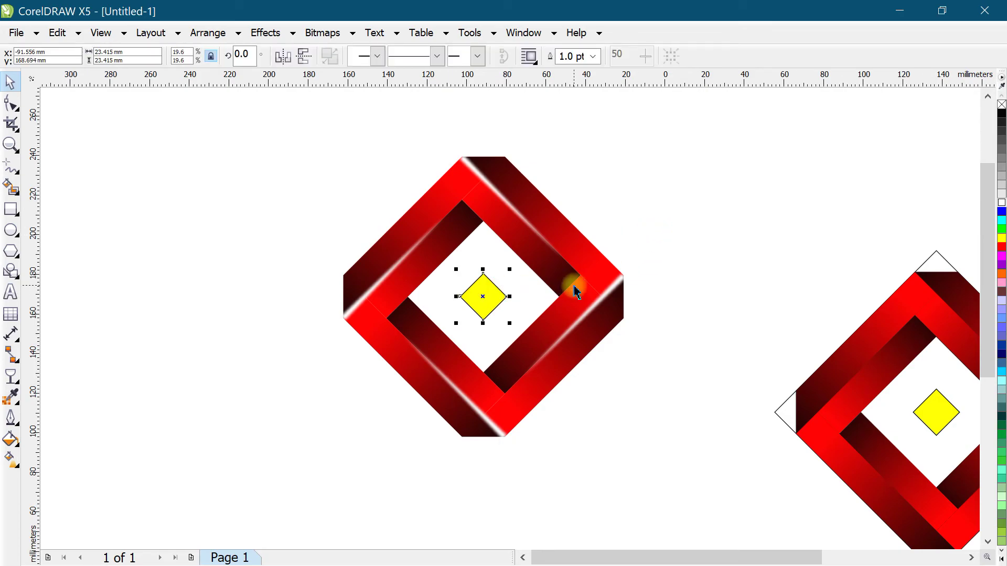
key("Delete")
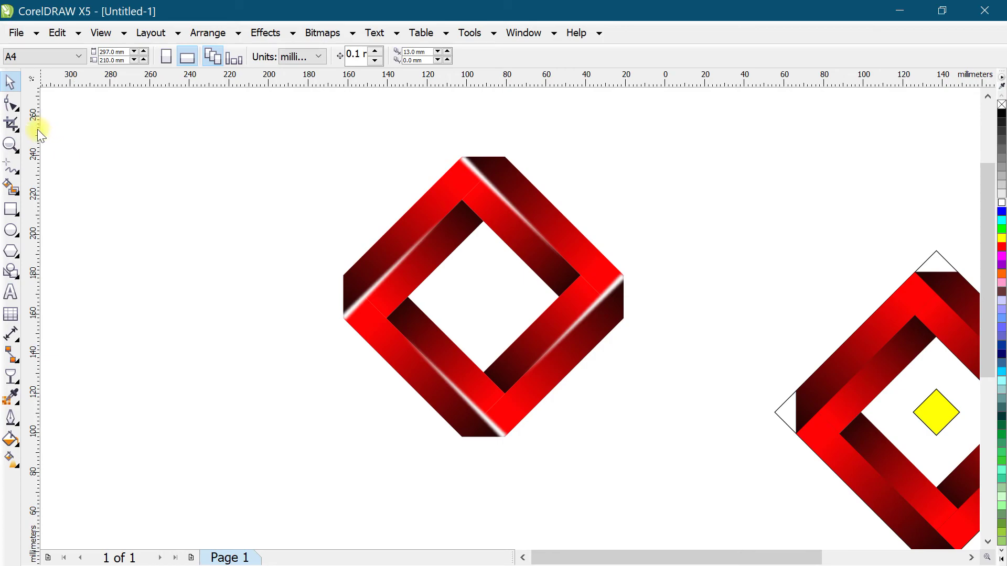
- Delete the spare copy of the design that has no highlights, including its outline square and yellow diamond
left_click(17, 143)
left_click_drag(292, 108, 733, 483)
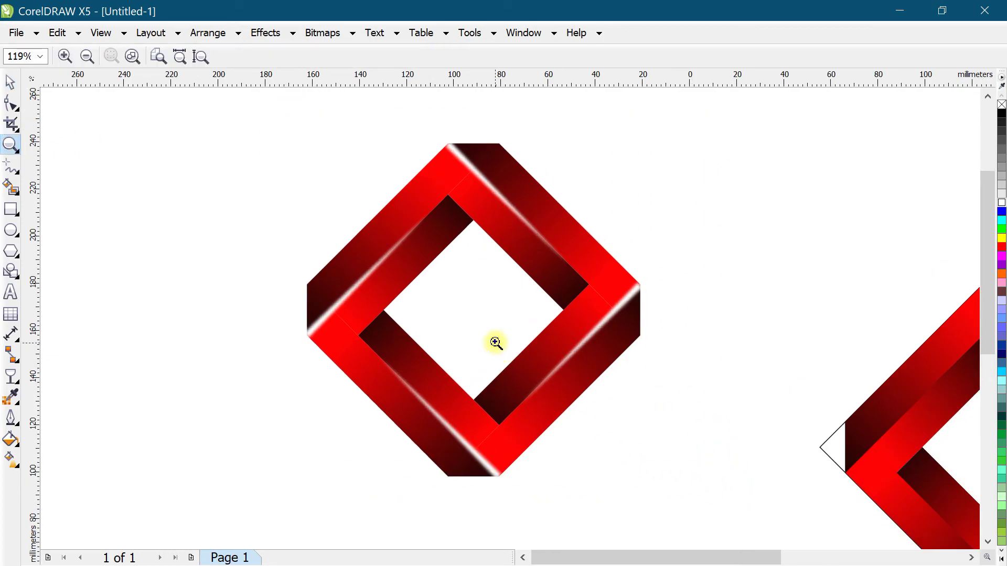
right_click(383, 284)
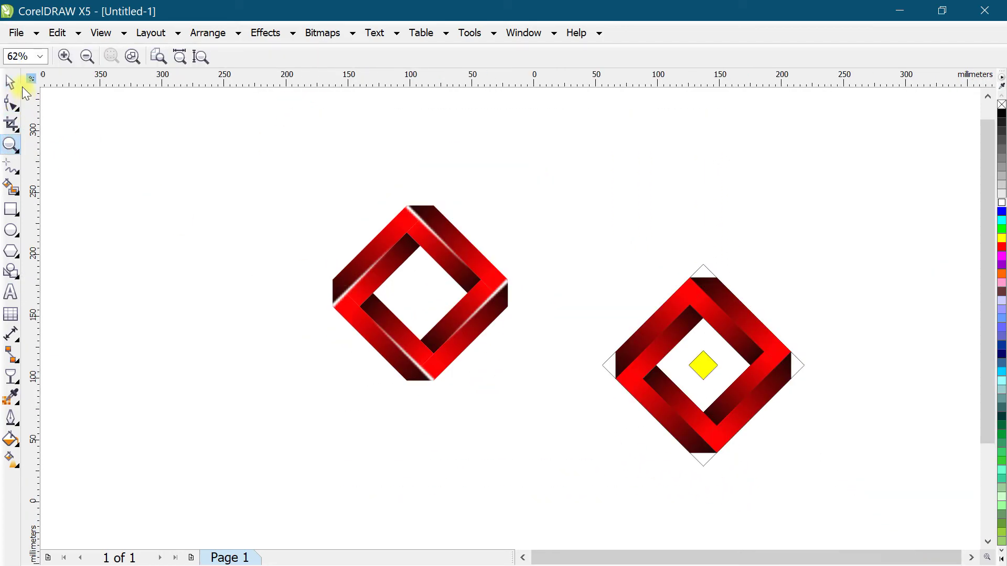
left_click(9, 80)
left_click_drag(569, 216, 833, 508)
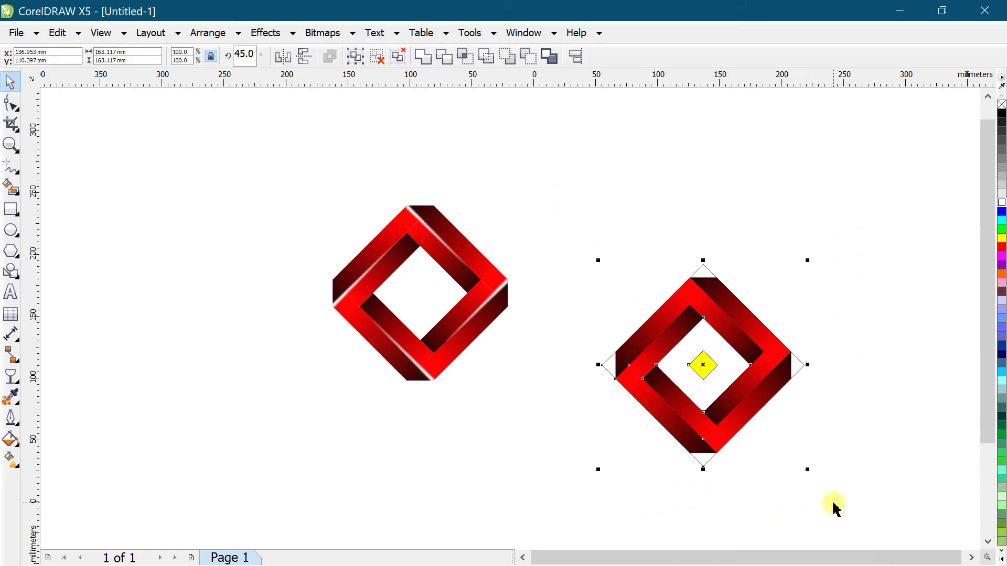
key("Delete")
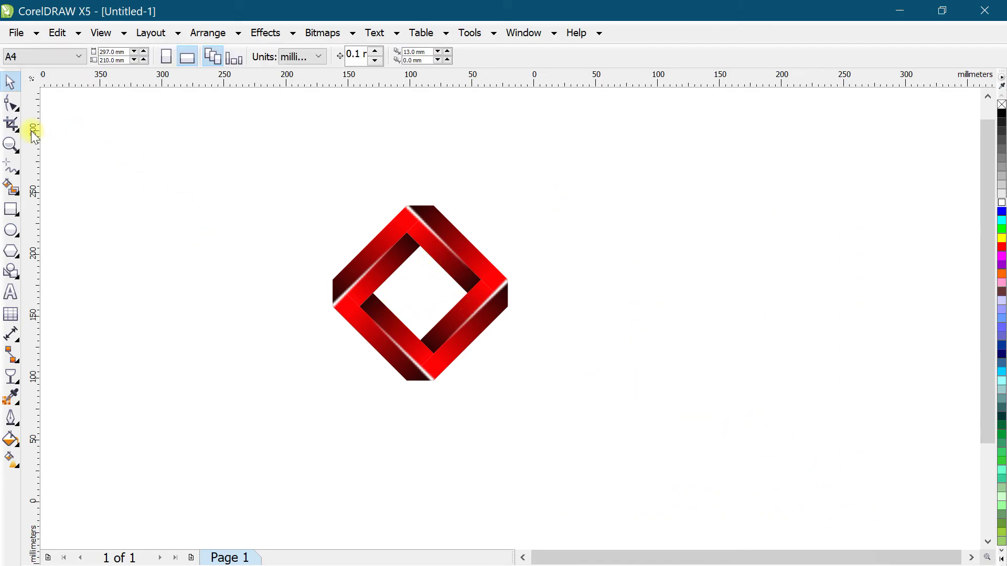
- Create a vertically mirrored copy of the whole highlighted design below the original
left_click(10, 145)
left_click_drag(530, 375, 530, 376)
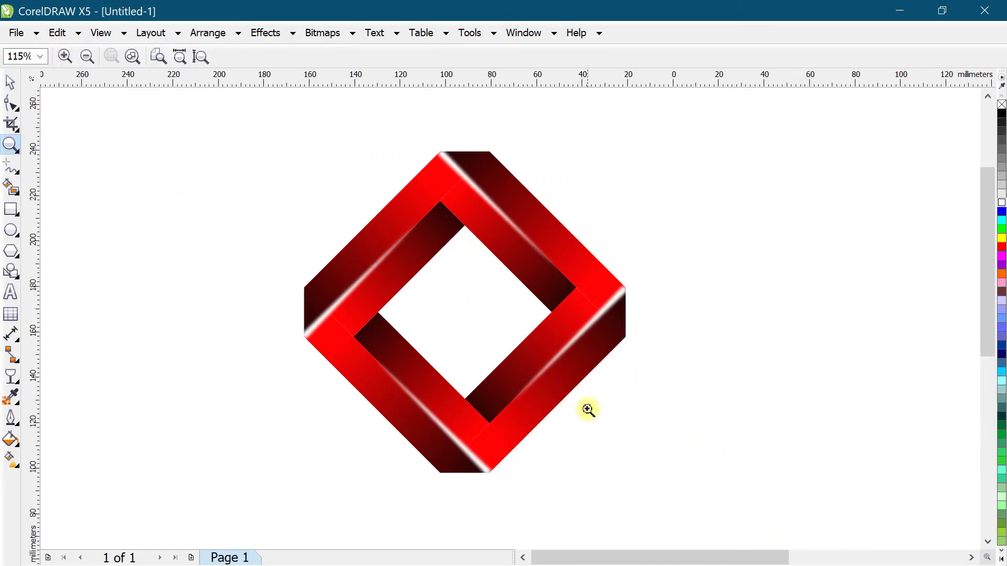
left_click(11, 83)
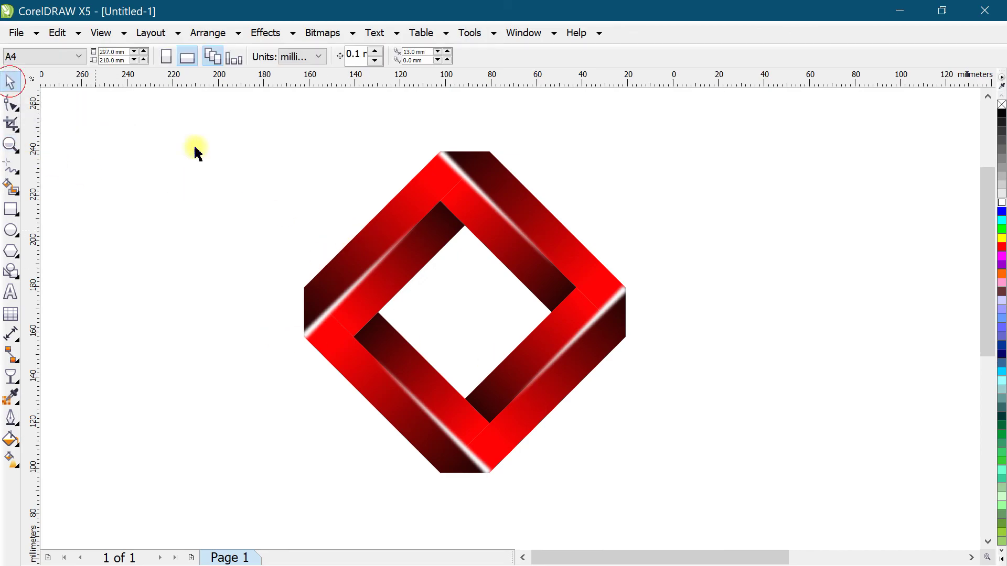
scroll(389, 191, "down", 2)
left_click_drag(315, 151, 502, 317)
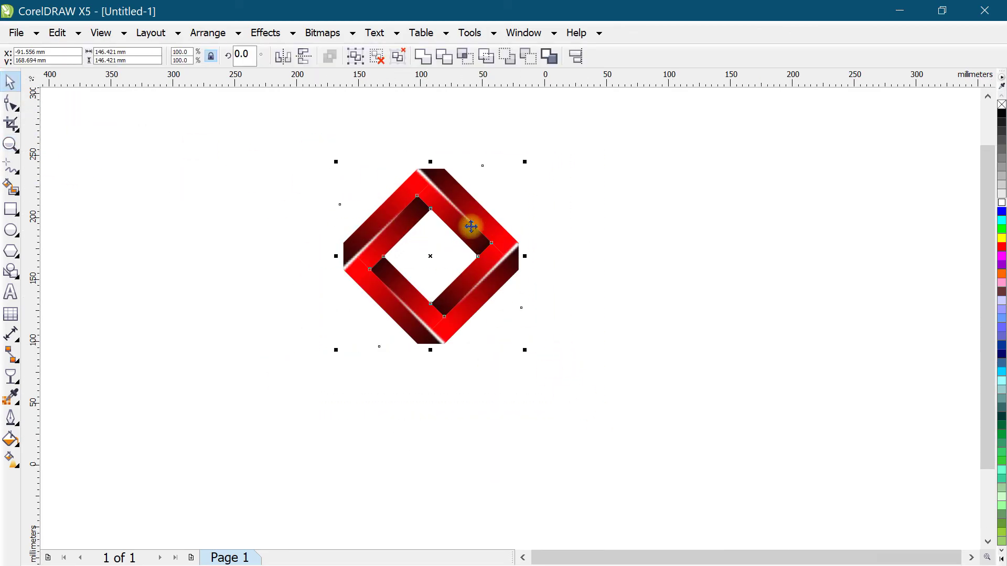
left_click_drag(433, 178, 429, 355)
- Move the mirrored copy up about 5 mm so its upper edge meets the original's lower edge
scroll(423, 362, "up", 3)
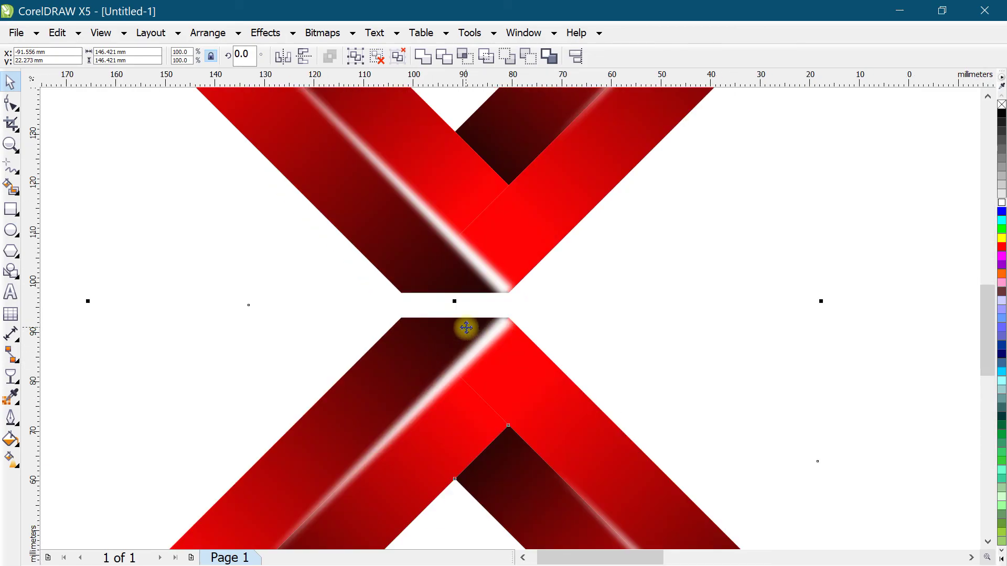
left_click_drag(466, 326, 462, 278)
scroll(468, 309, "up", 2)
scroll(461, 293, "down", 5)
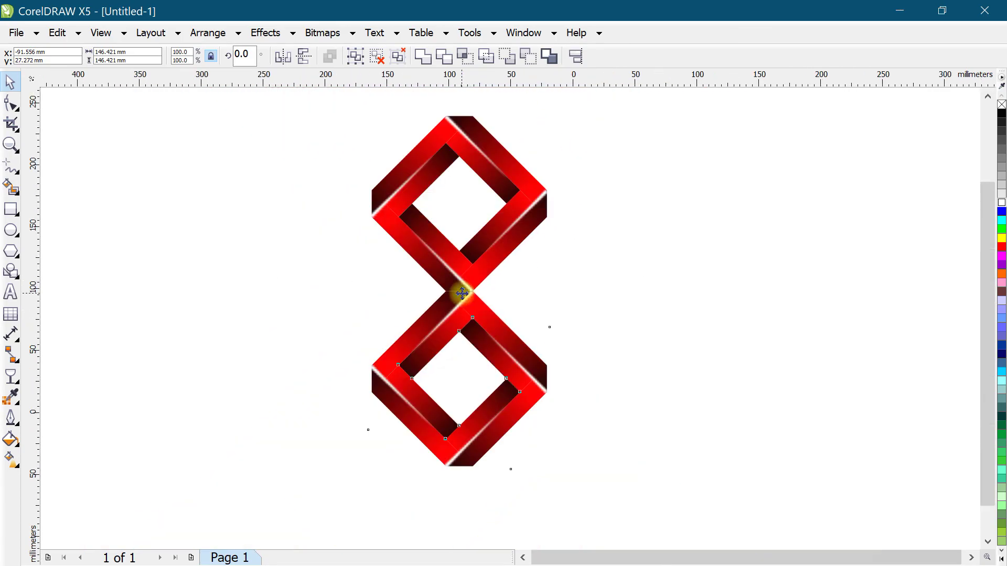
- Apply a downward linear transparency at 270° to the mirrored copy, fading it out around its middle, and shift the midpoint upward
left_click(10, 376)
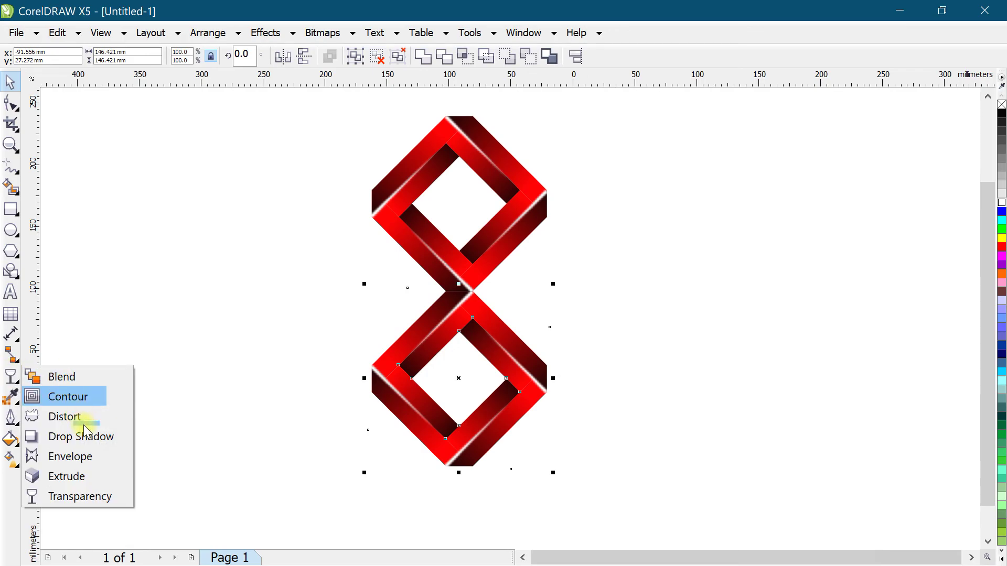
left_click(108, 496)
left_click_drag(556, 243, 555, 369)
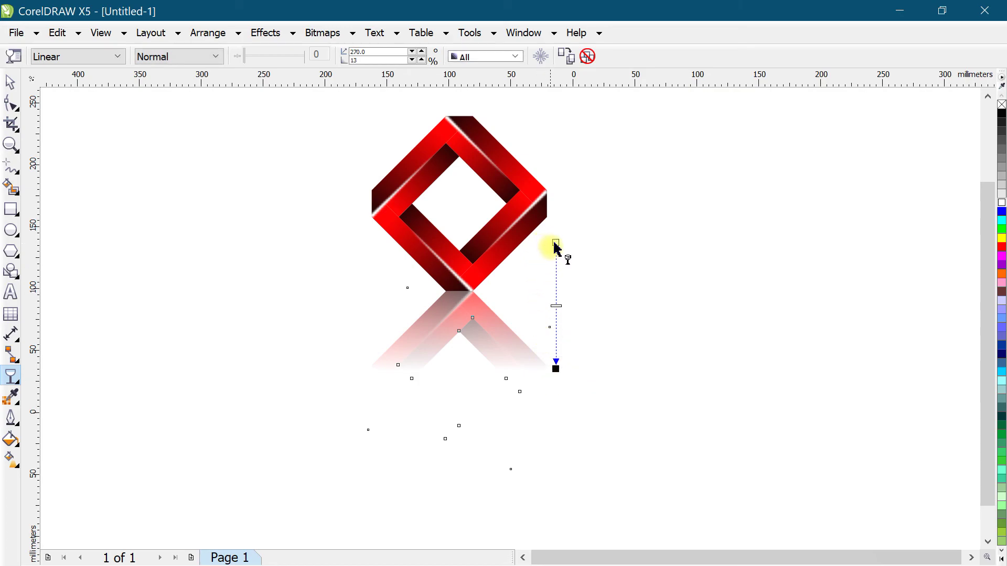
left_click_drag(555, 242, 556, 231)
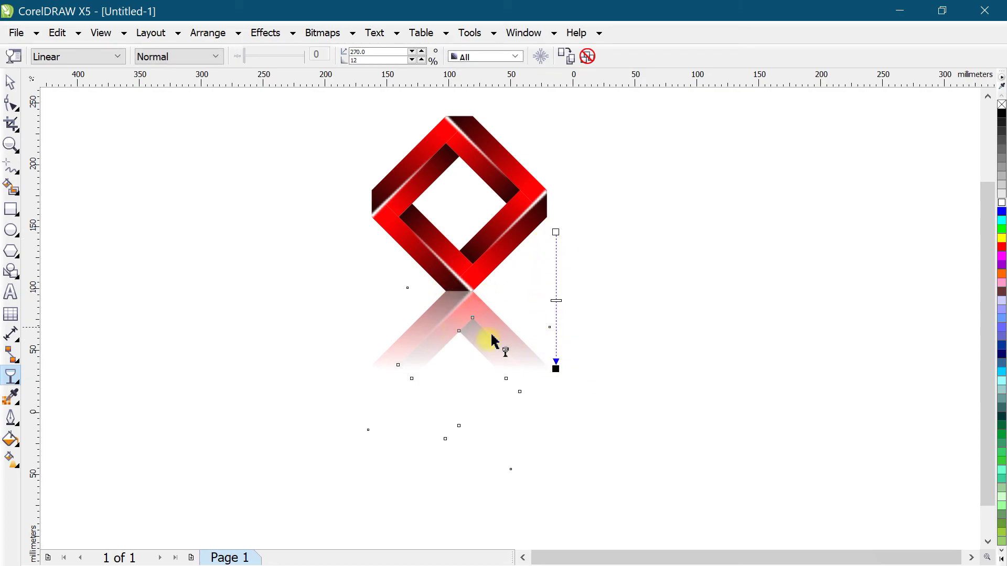
left_click_drag(554, 372, 555, 378)
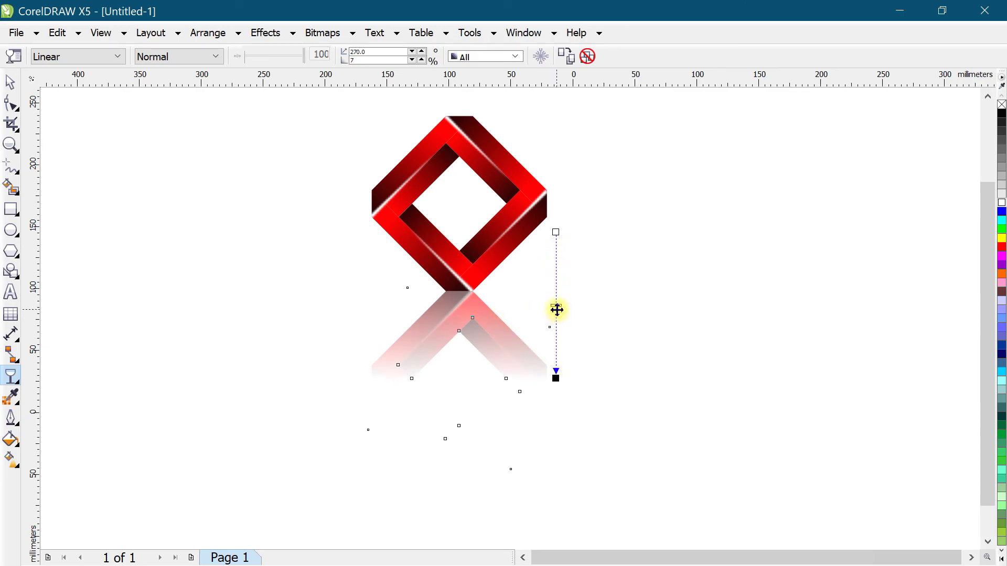
left_click_drag(555, 306, 557, 288)
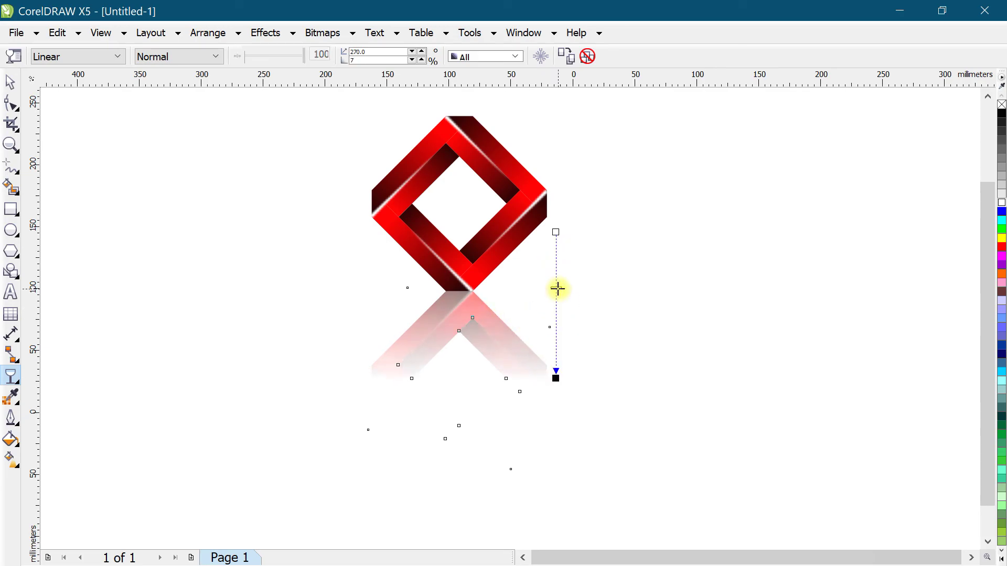
left_click_drag(560, 278, 560, 275)
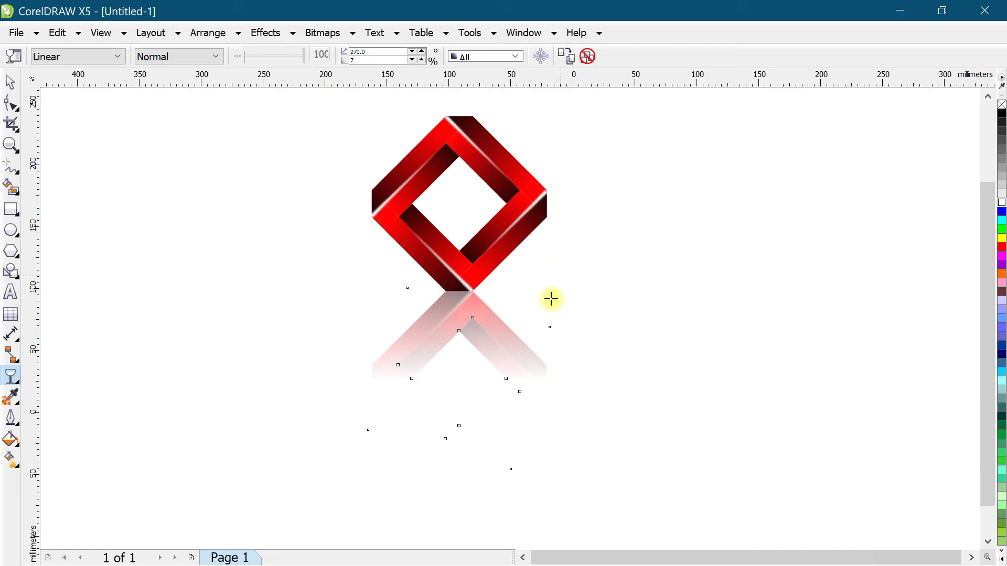
left_click(9, 89)
left_click(209, 202)
left_click(10, 144)
mouse_move(286, 99)
left_mouse_down()
mouse_move(388, 173)
mouse_move(639, 415)
left_mouse_up()
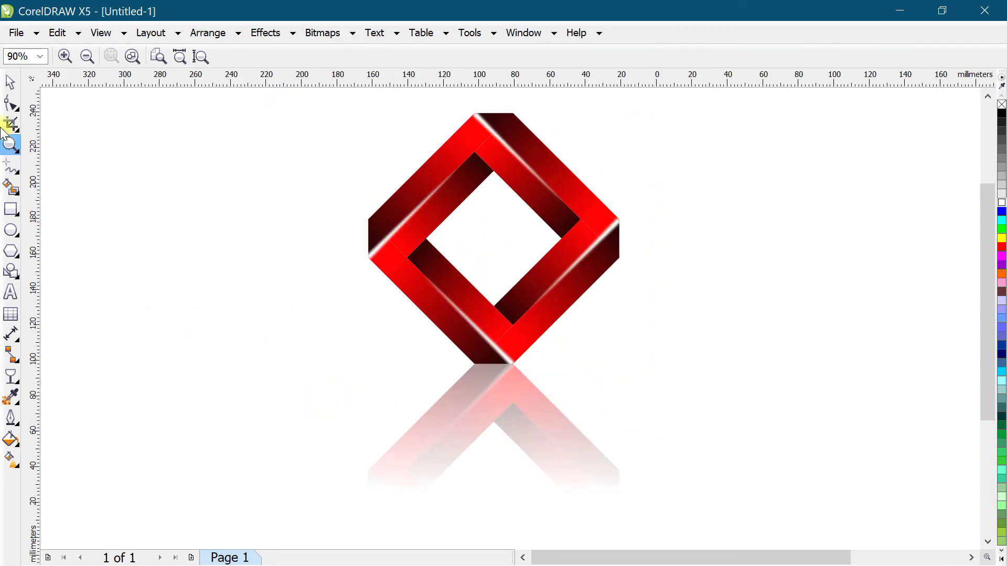
left_click(9, 82)
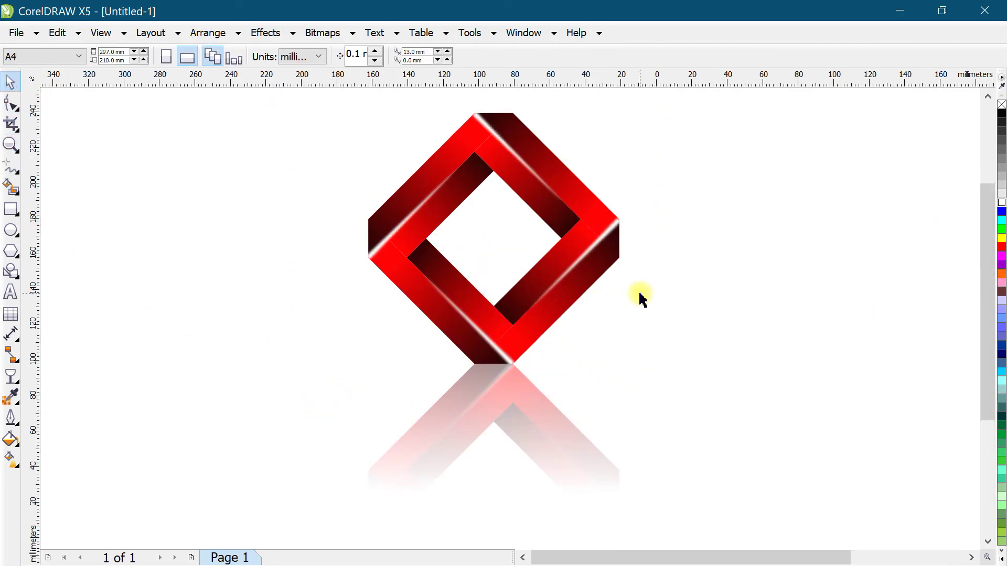